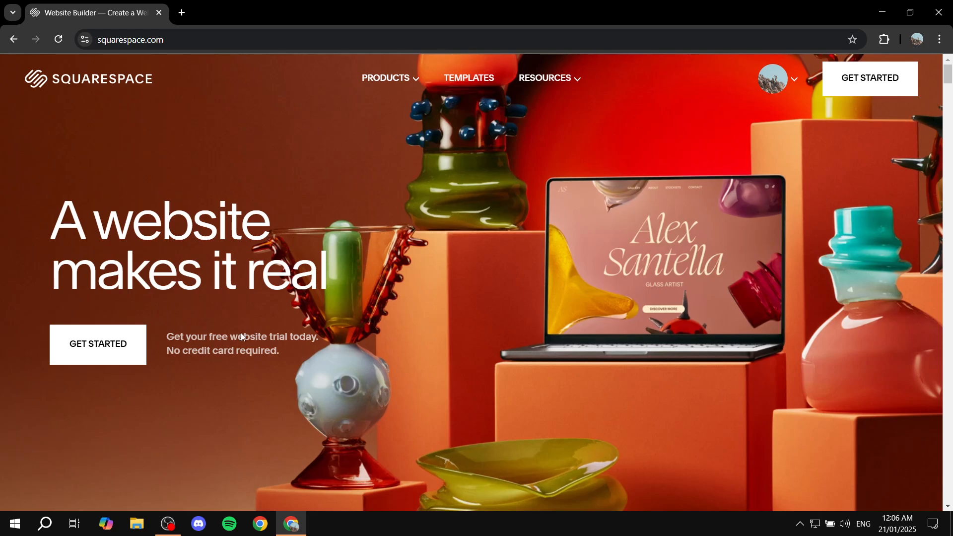
- Get started with a new website and open the Tantillo template from the popular designs
drag(168, 338, 336, 339)
click(332, 336)
click(856, 82)
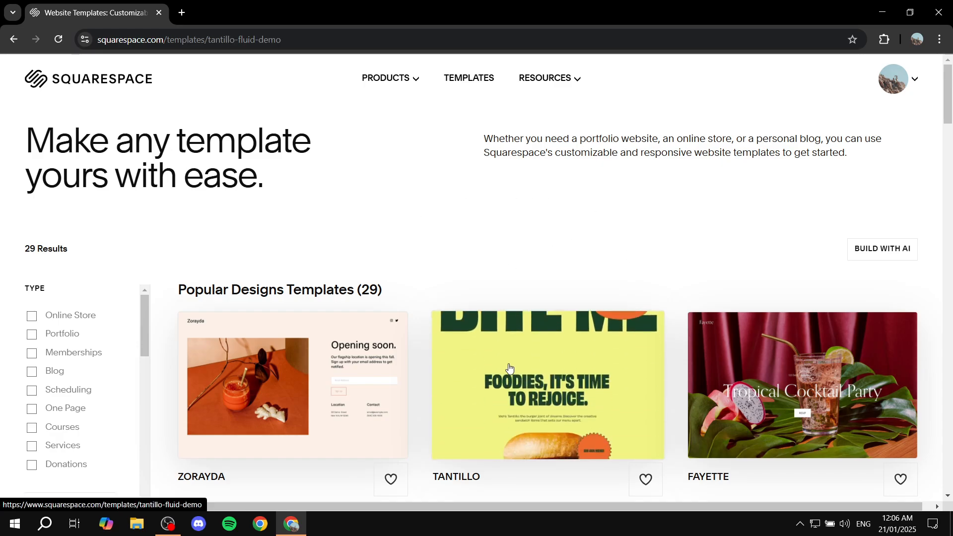
click(552, 380)
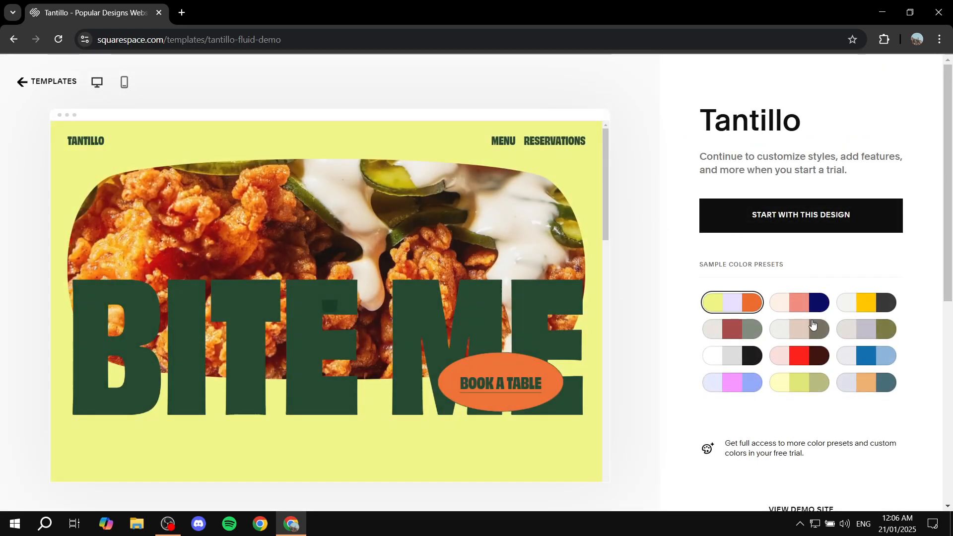
- Try several sample color presets, settle on the light grey, yellow and dark grey one, and start with this design
click(866, 302)
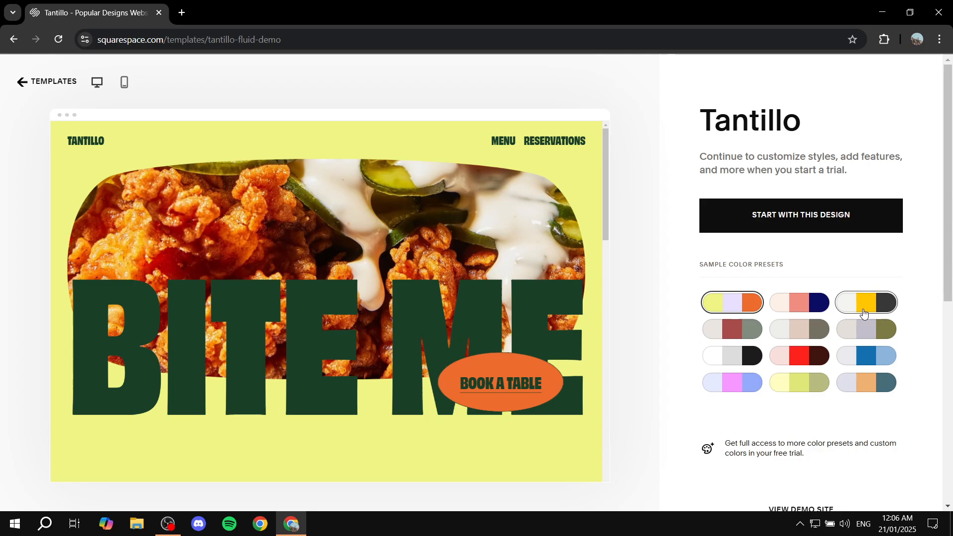
click(861, 356)
click(804, 364)
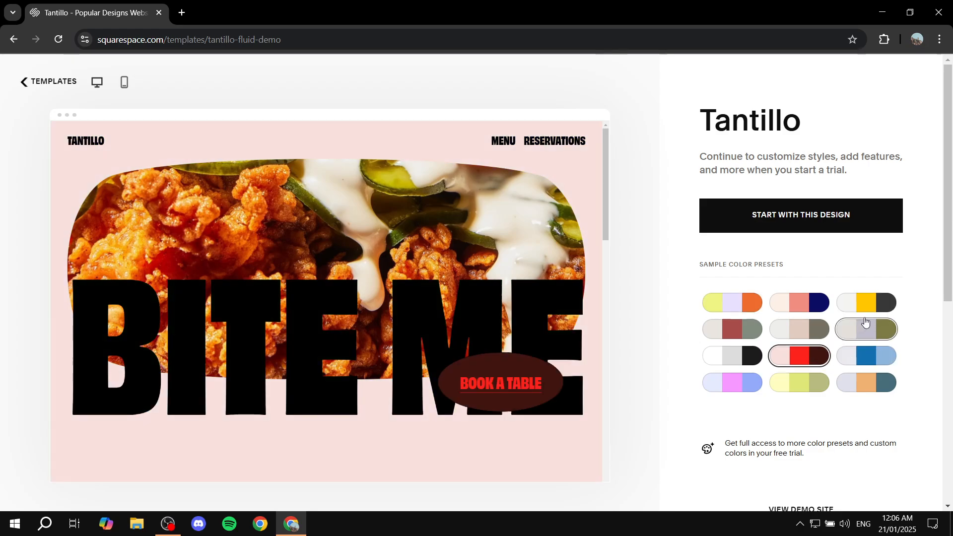
click(866, 302)
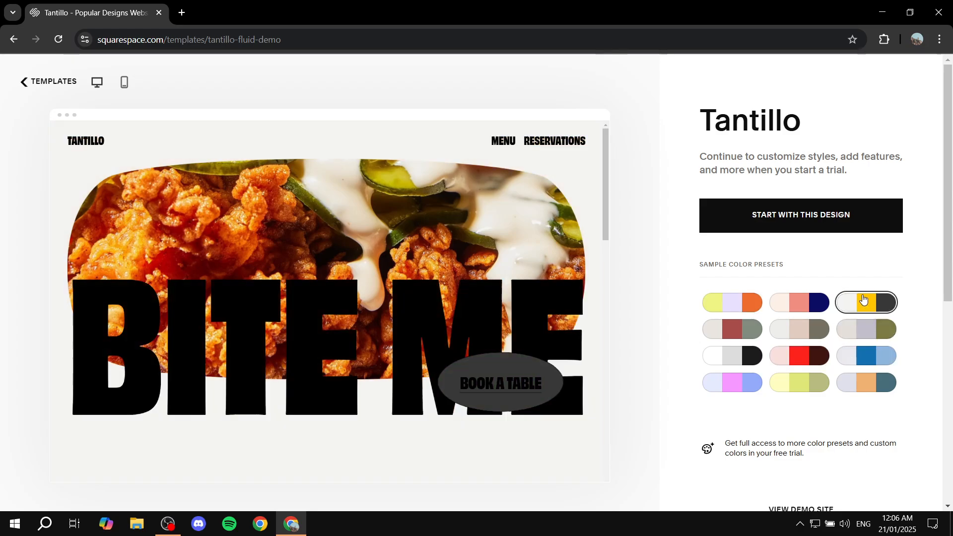
click(811, 222)
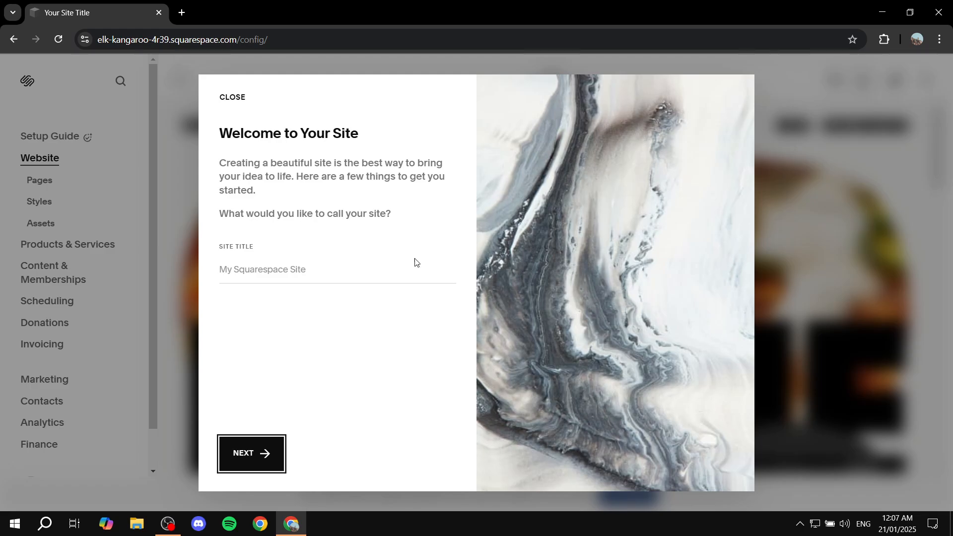
- Set the site title to ExplainSpace and go through the remaining welcome pages to the end
drag(215, 249, 290, 248)
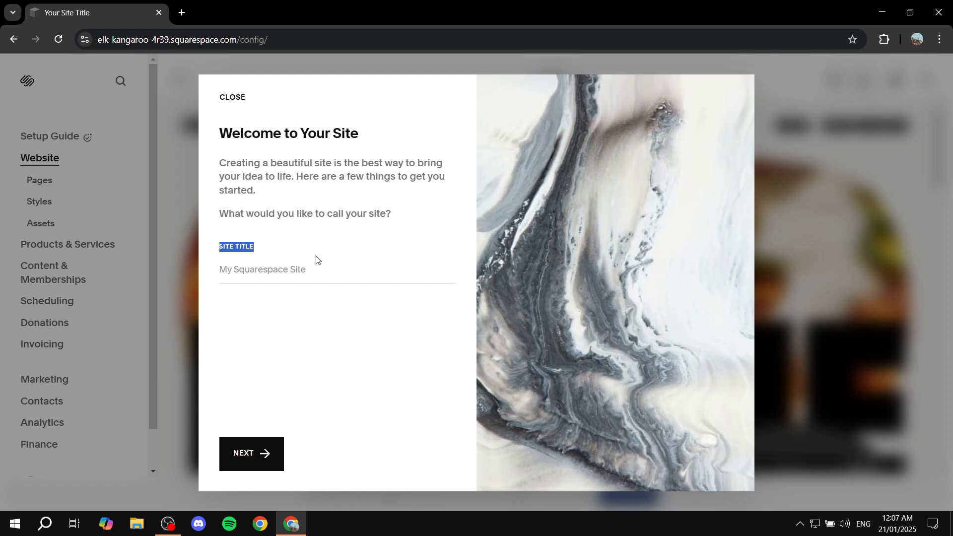
click(258, 272)
click(310, 296)
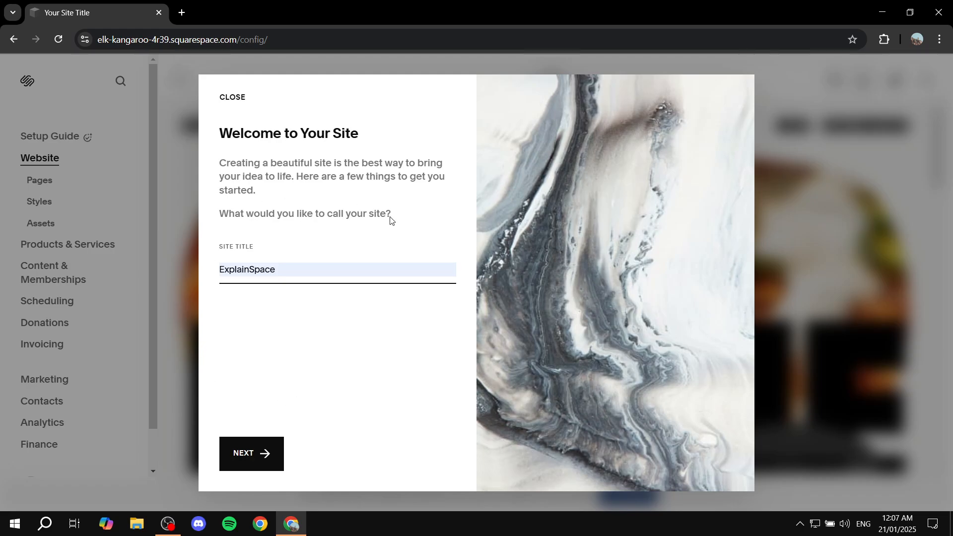
click(258, 454)
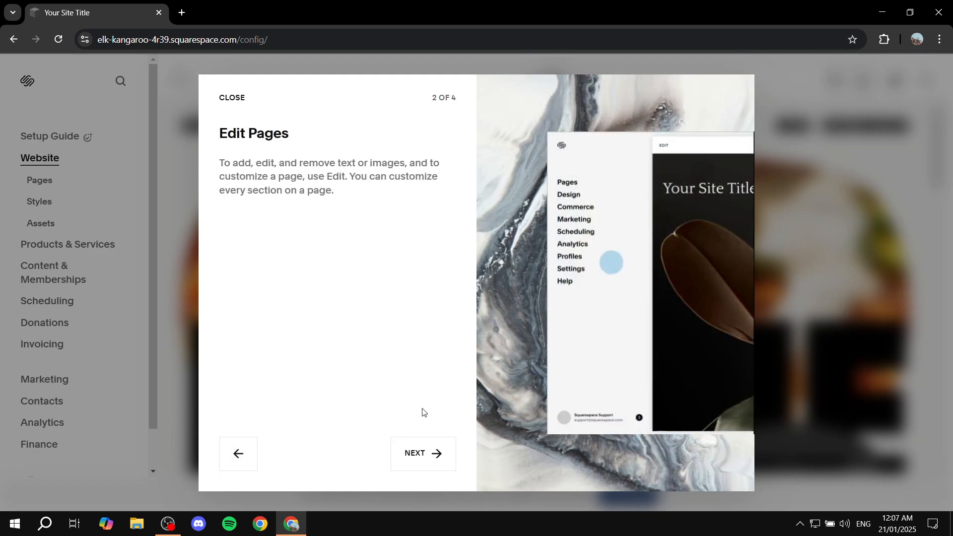
click(417, 452)
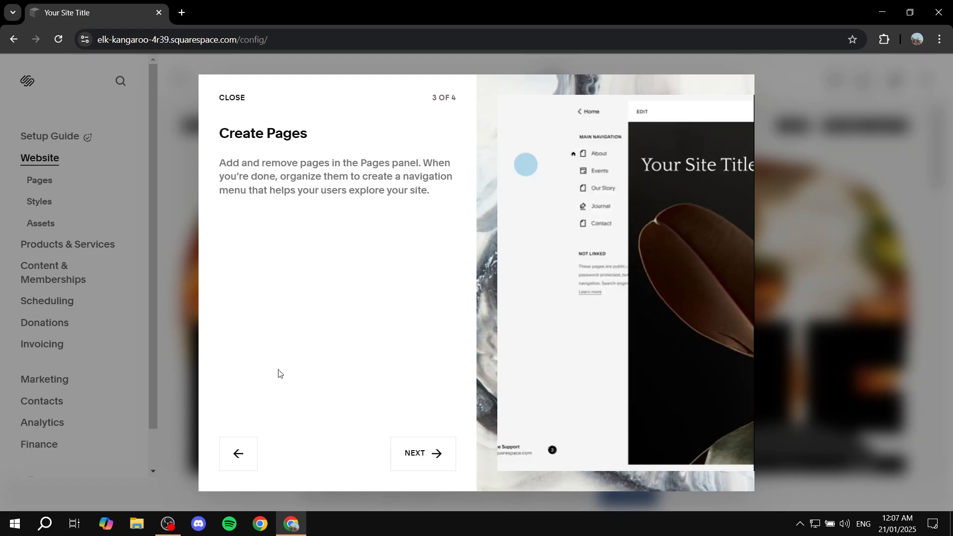
click(403, 450)
click(406, 453)
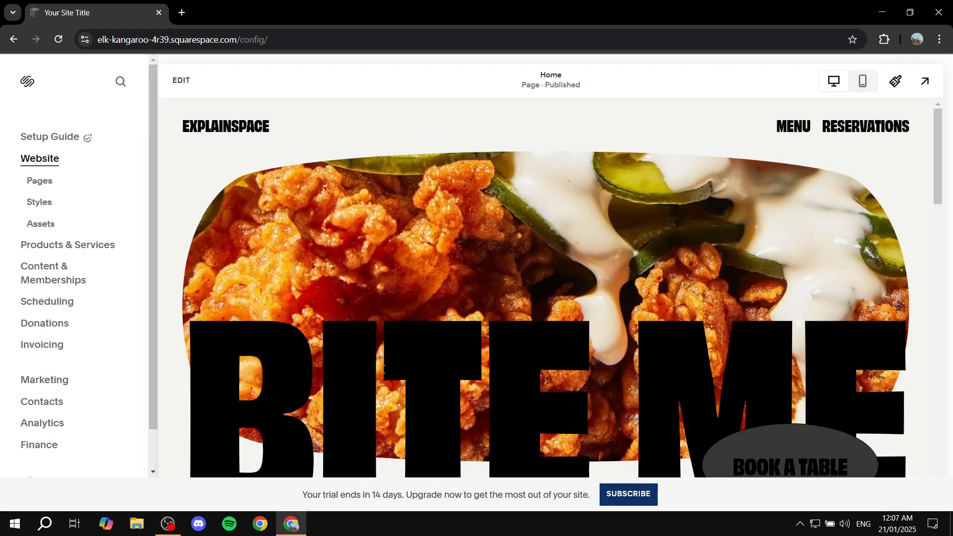
- Look through the Home page preview down to its footer and the list of site management sections
scroll(593, 250, down, 8)
scroll(591, 248, up, 8)
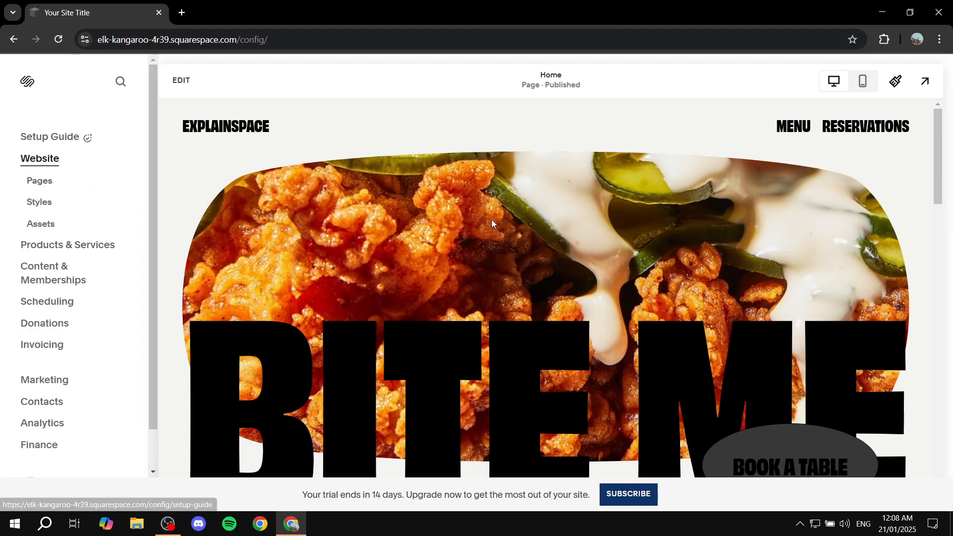
scroll(478, 233, down, 10)
scroll(469, 236, up, 8)
scroll(459, 237, down, 15)
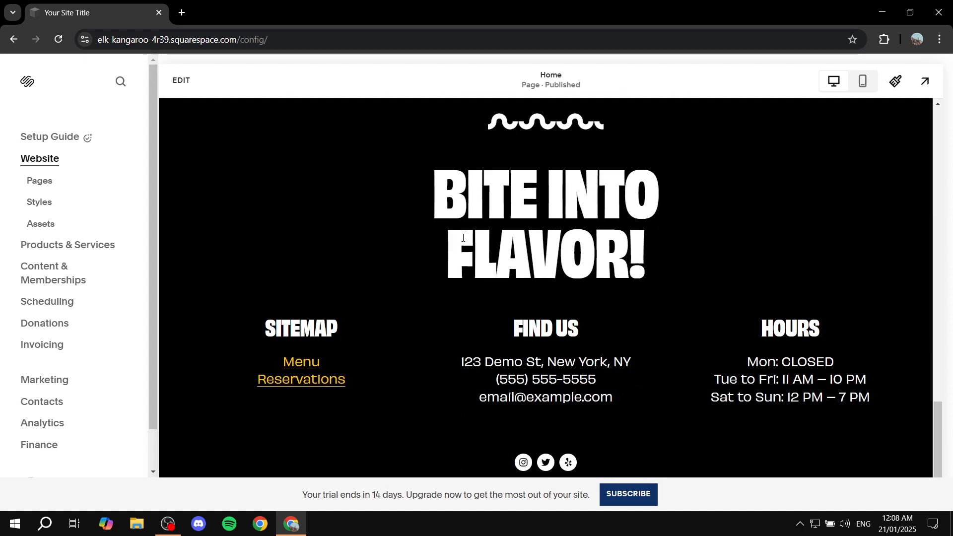
scroll(464, 237, up, 20)
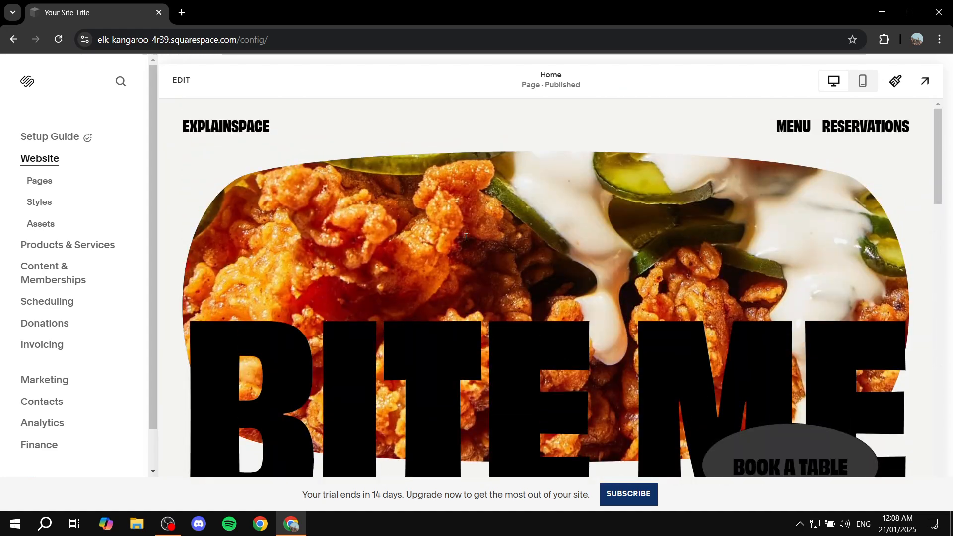
scroll(34, 345, down, 1)
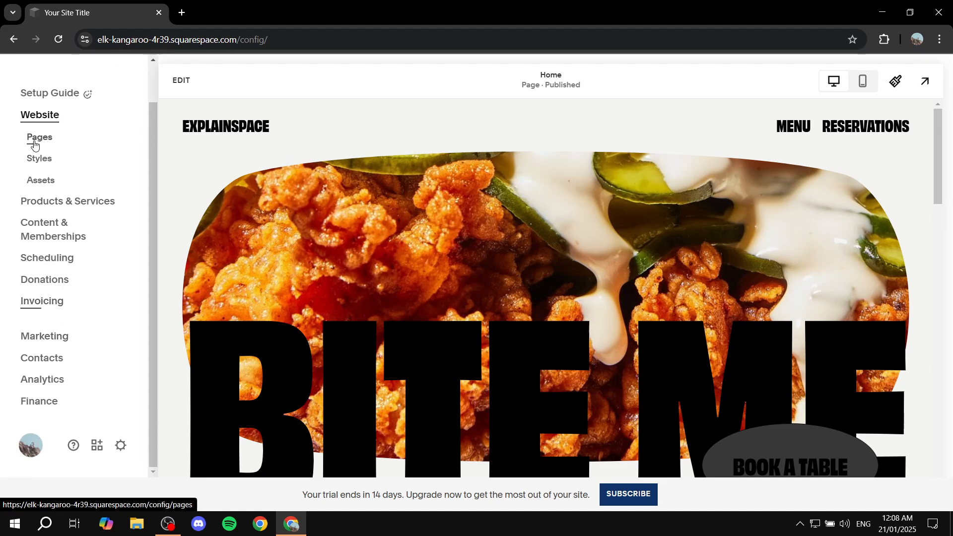
scroll(20, 151, up, 1)
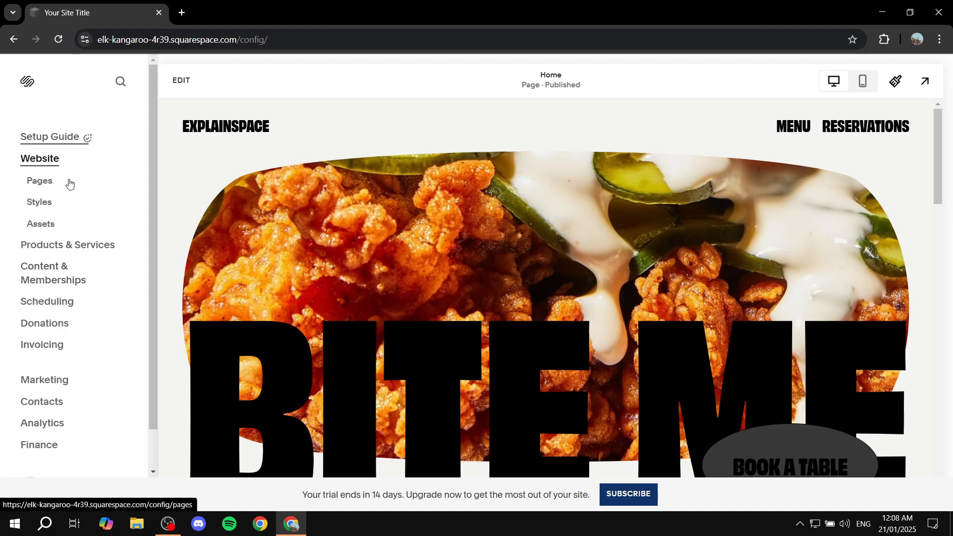
scroll(70, 184, down, 1)
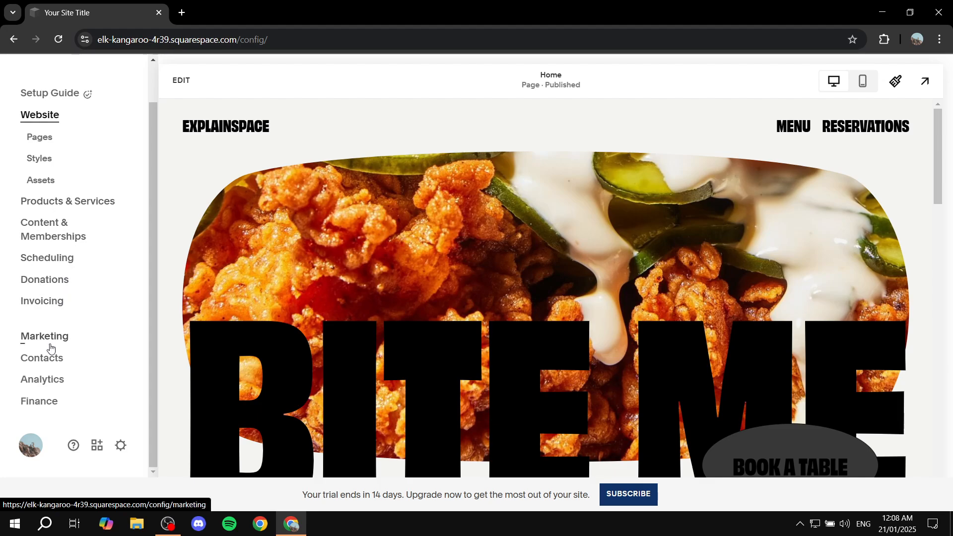
- Review the Website, Selling, Domains & Email and Marketing categories in the site settings, and close the settings
click(125, 451)
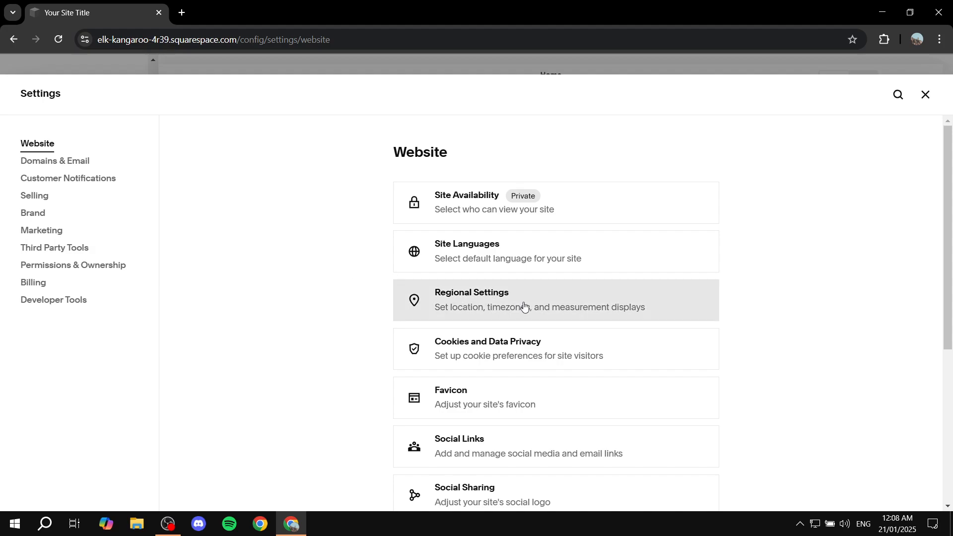
scroll(523, 305, down, 5)
scroll(523, 306, up, 5)
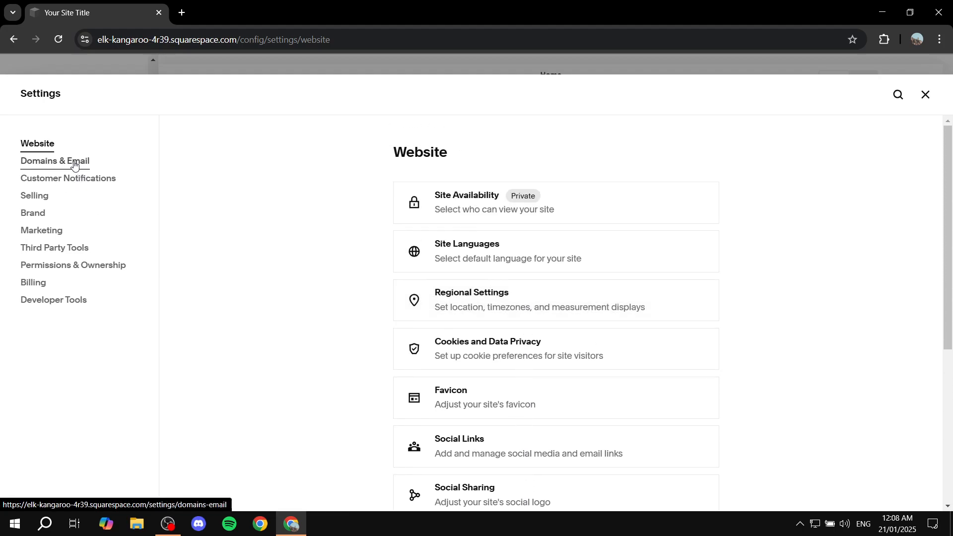
click(43, 204)
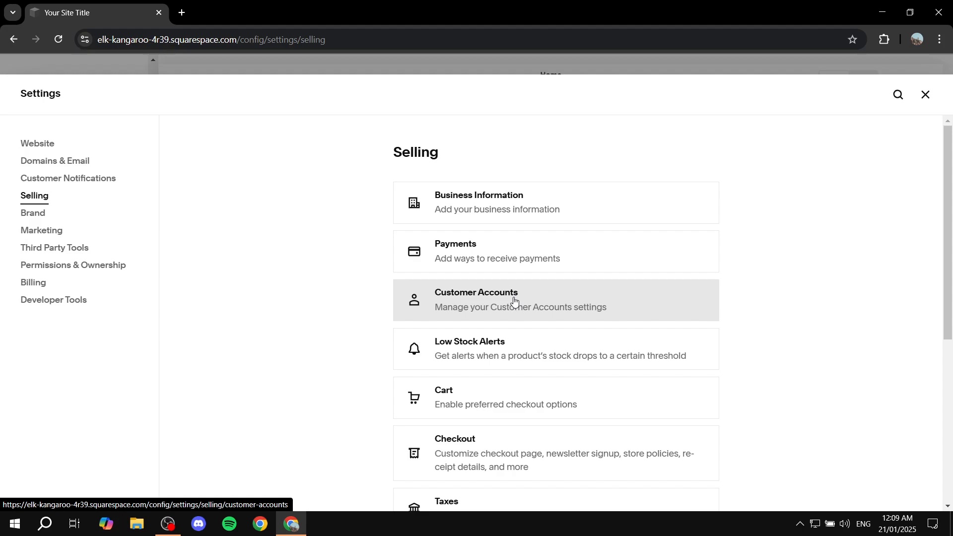
scroll(506, 327, down, 4)
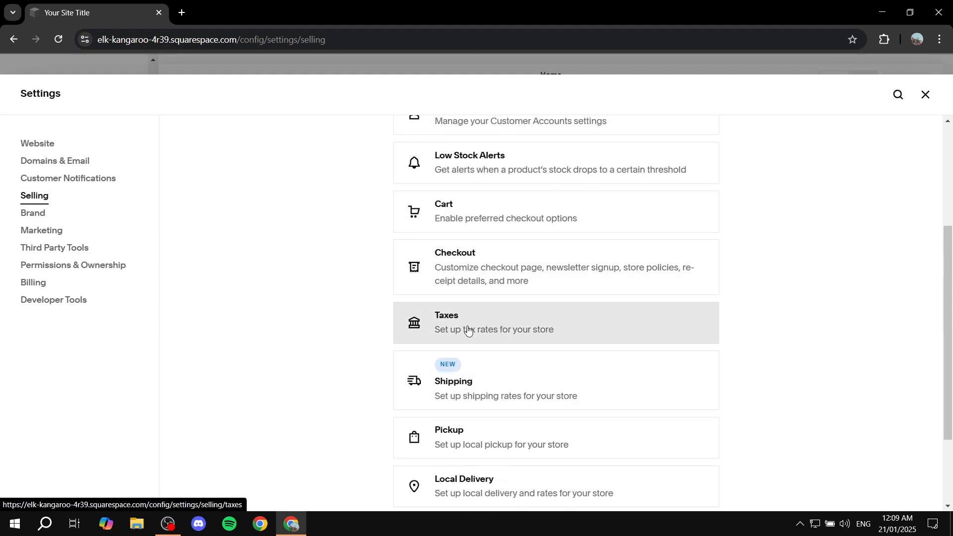
scroll(496, 322, down, 2)
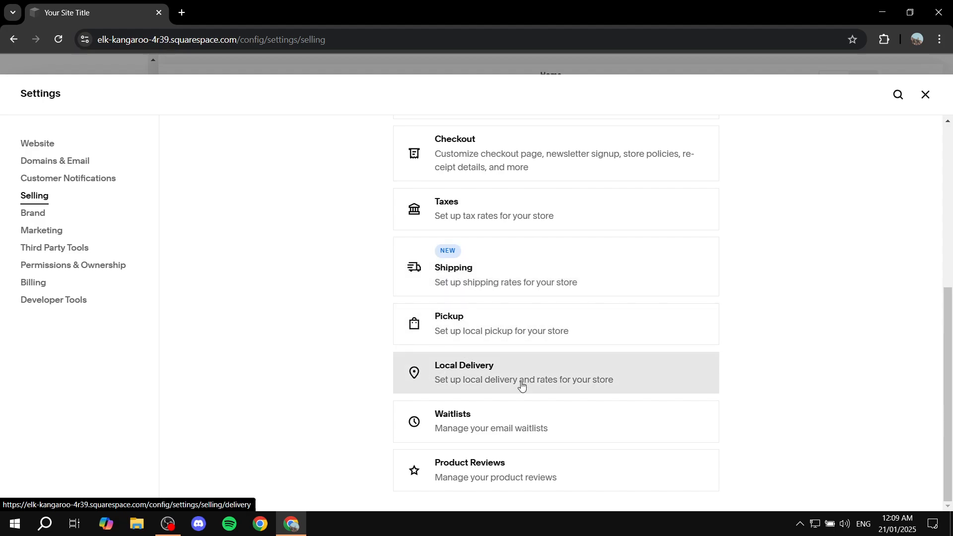
scroll(506, 323, up, 6)
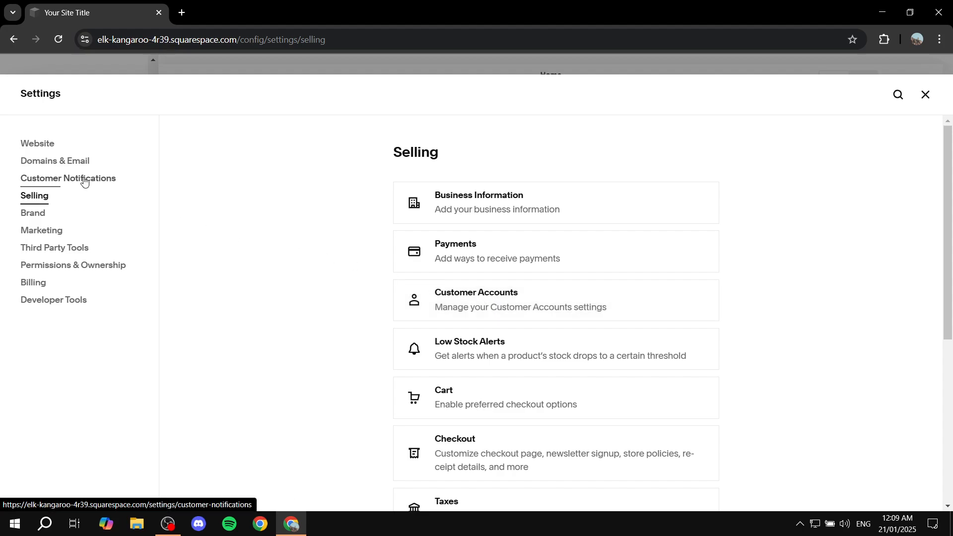
click(76, 160)
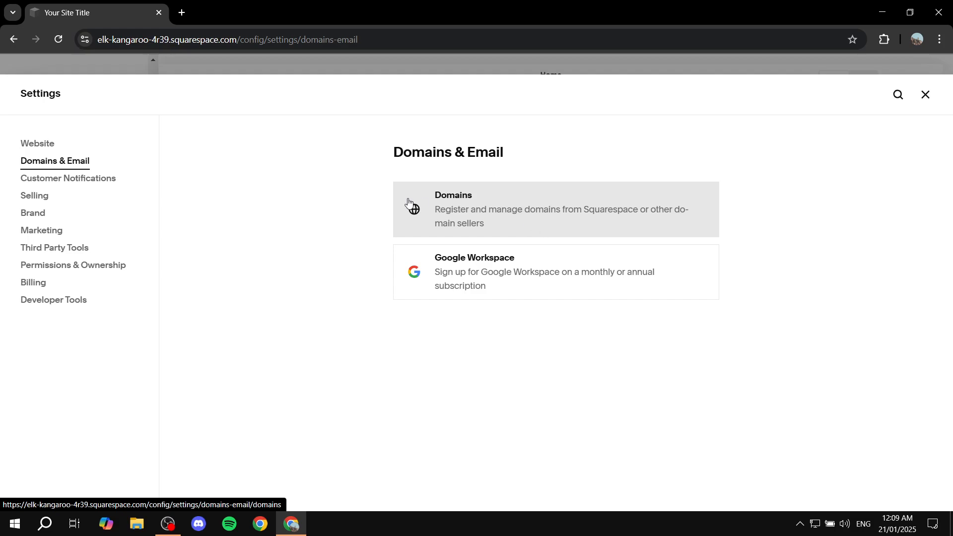
click(25, 233)
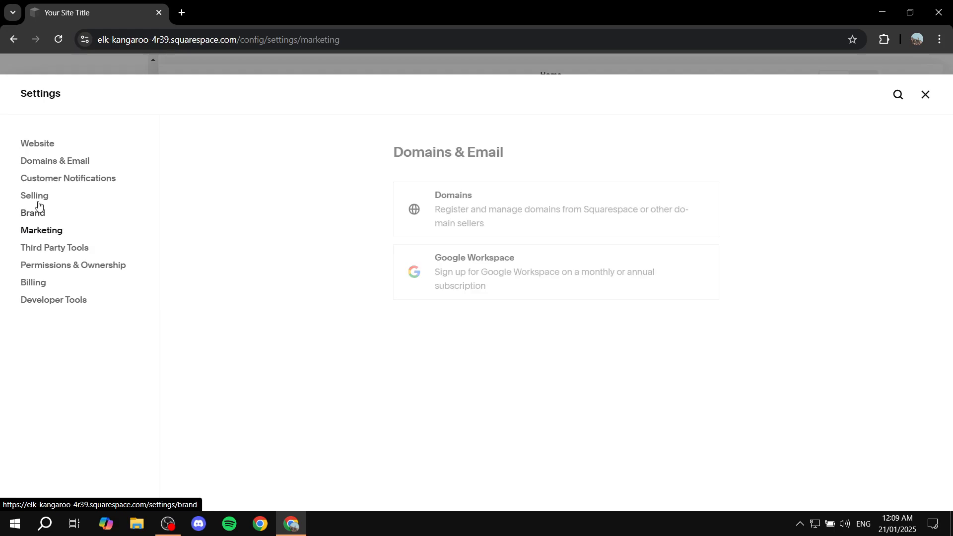
click(923, 94)
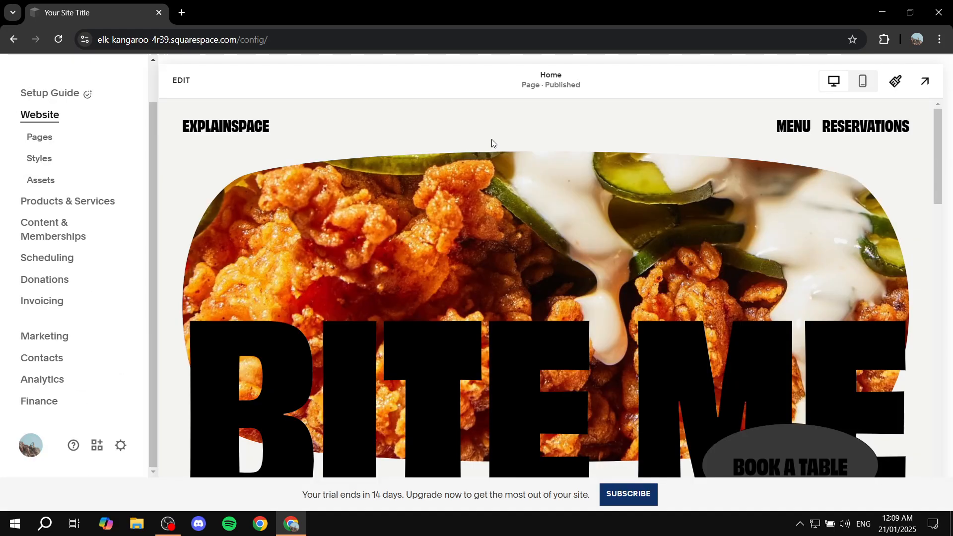
- Reopen the site settings, examine all the Website options from Site Availability to Crawlers, and close the settings
click(121, 444)
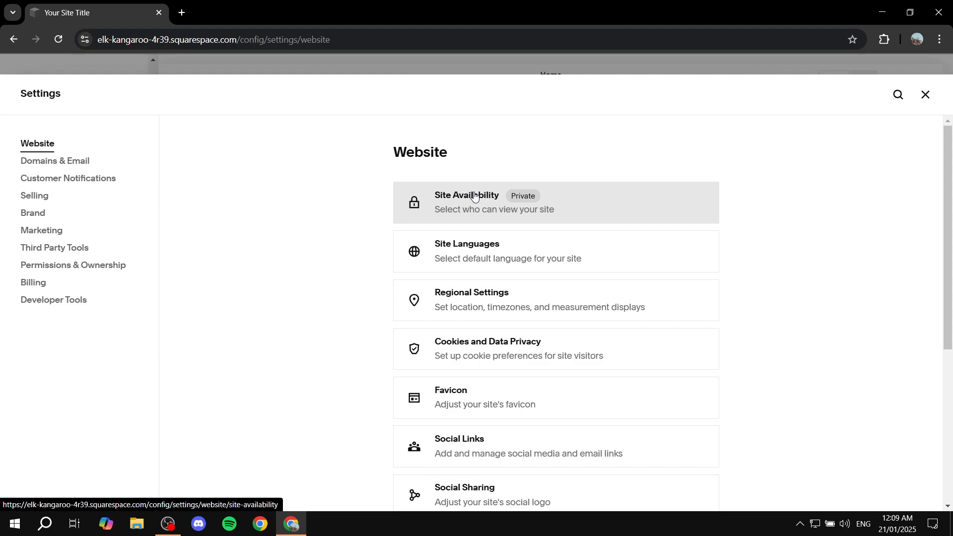
scroll(514, 293, down, 1)
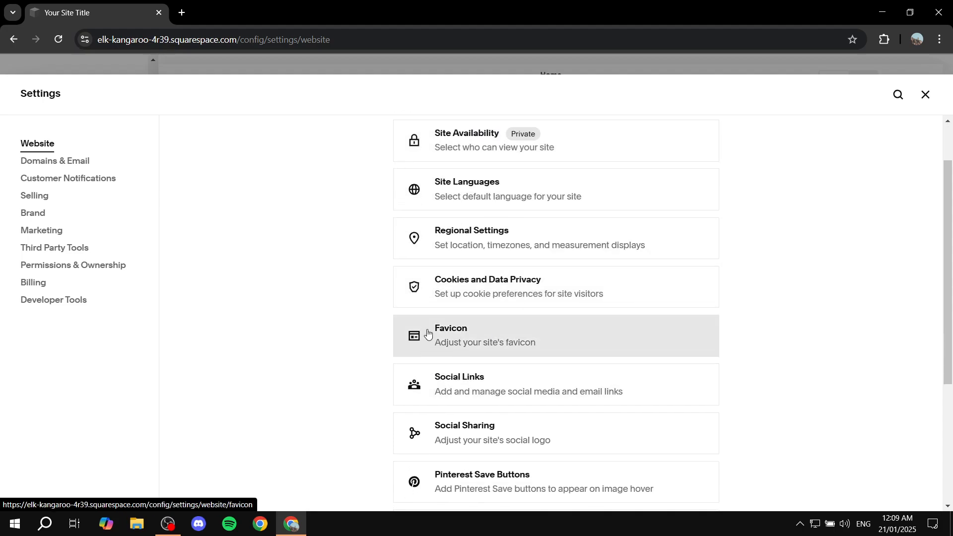
scroll(511, 331, down, 3)
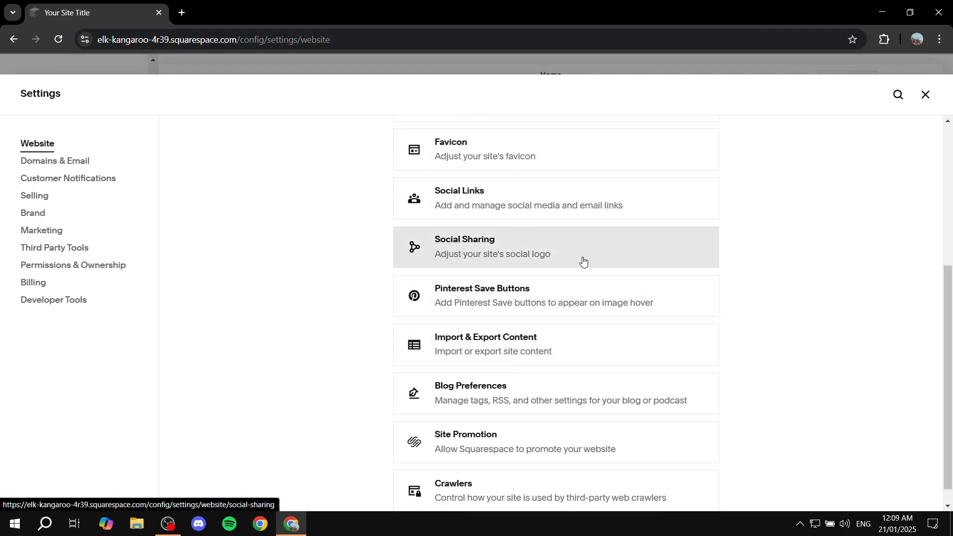
scroll(582, 259, down, 1)
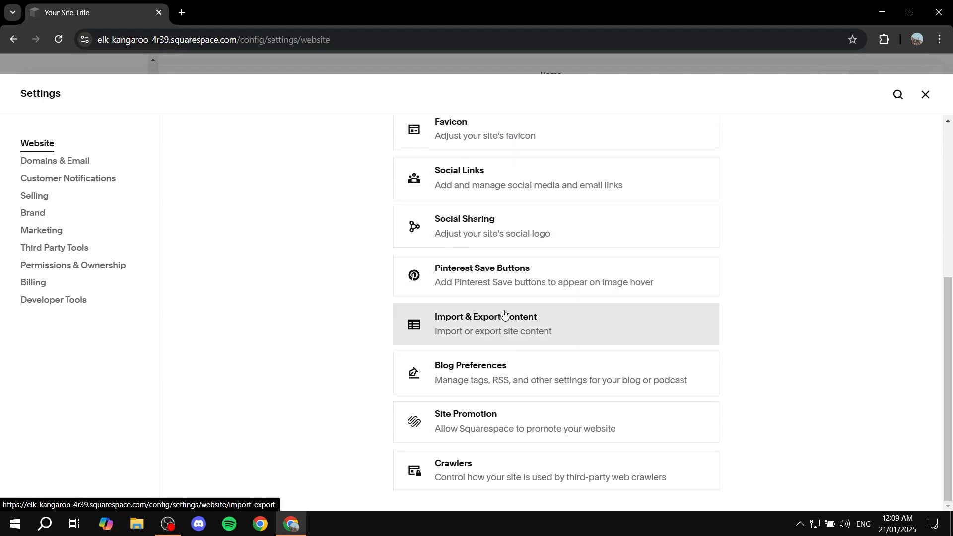
scroll(645, 267, up, 5)
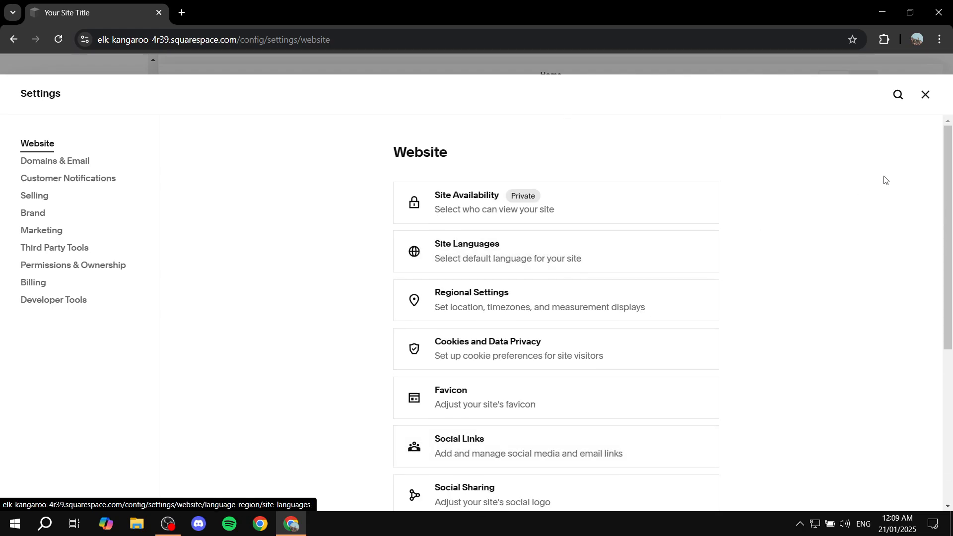
click(925, 95)
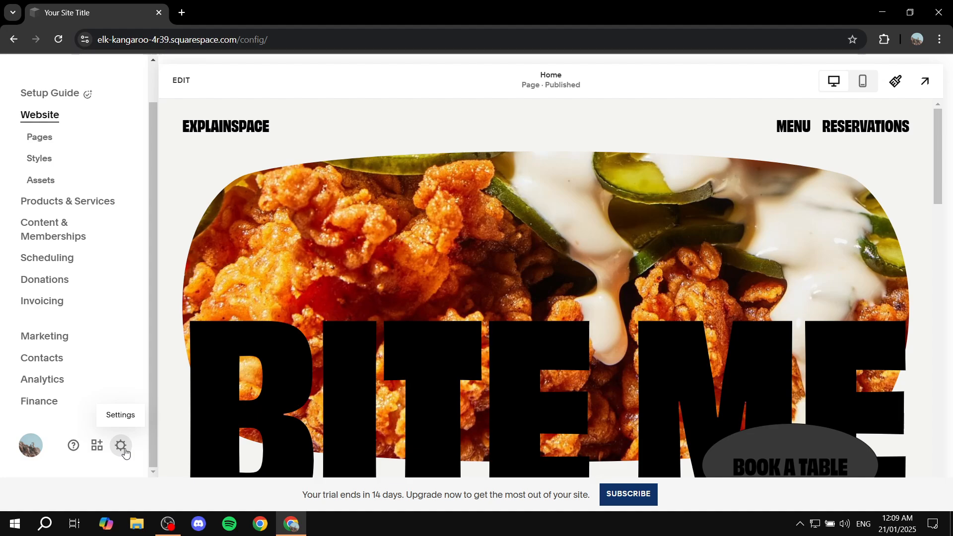
- Open the page settings of the Menu page in the main navigation and examine its General options
scroll(102, 405, up, 1)
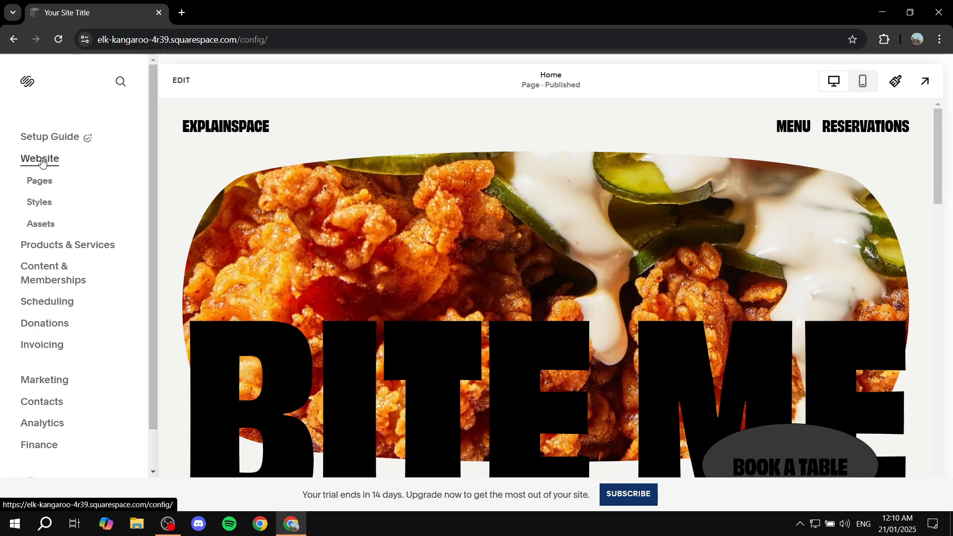
click(35, 183)
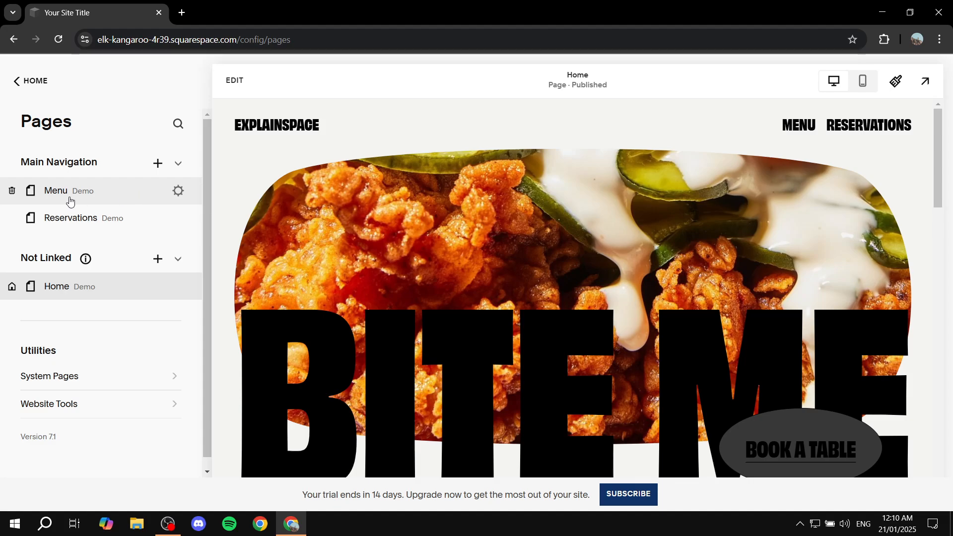
click(178, 191)
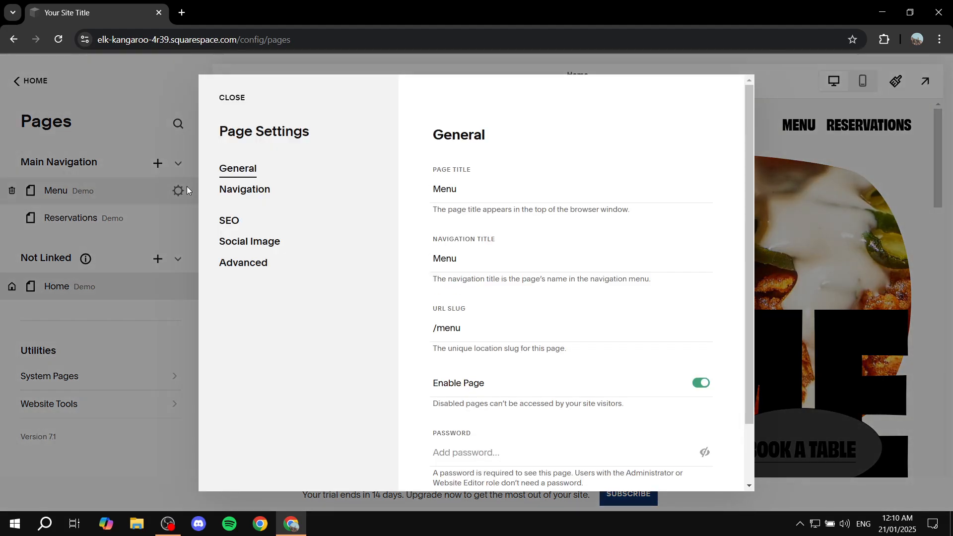
scroll(556, 228, down, 2)
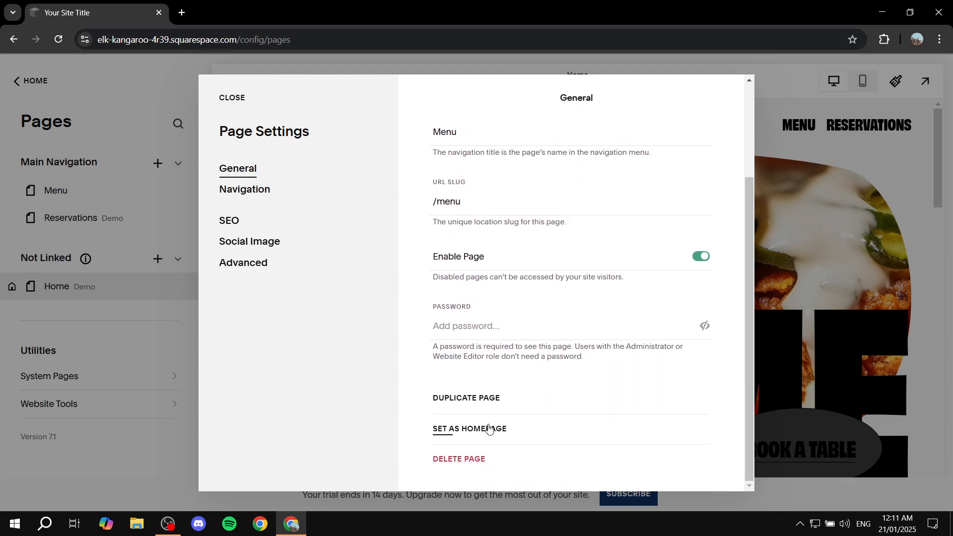
- Delete the Menu page from the site's main navigation and confirm the deletion
click(459, 460)
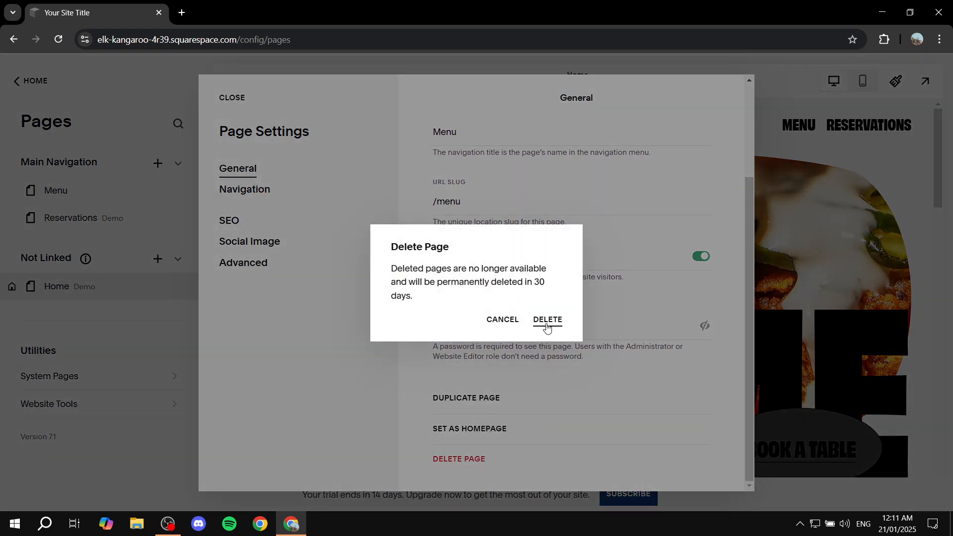
click(548, 318)
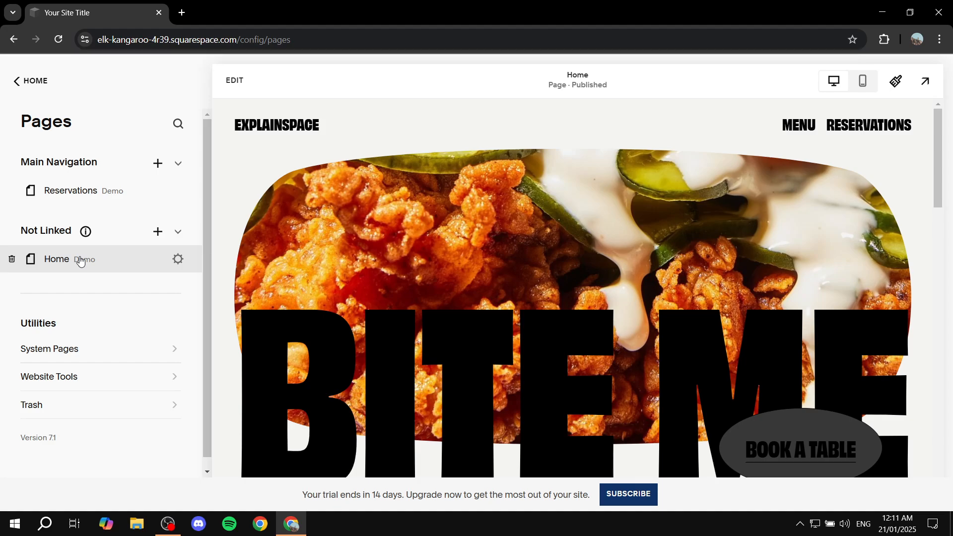
- Display the Home page, leave the page list and open the Home page for editing
click(50, 262)
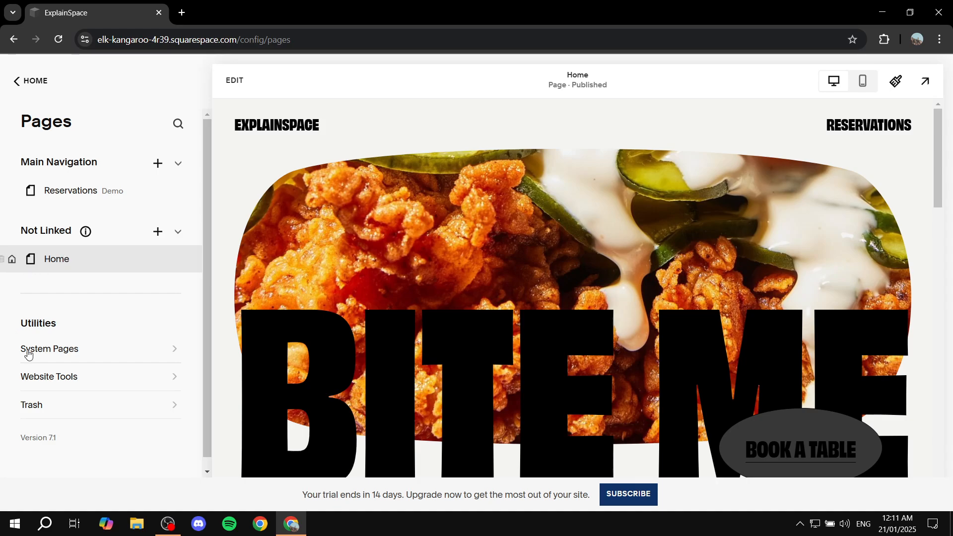
click(26, 89)
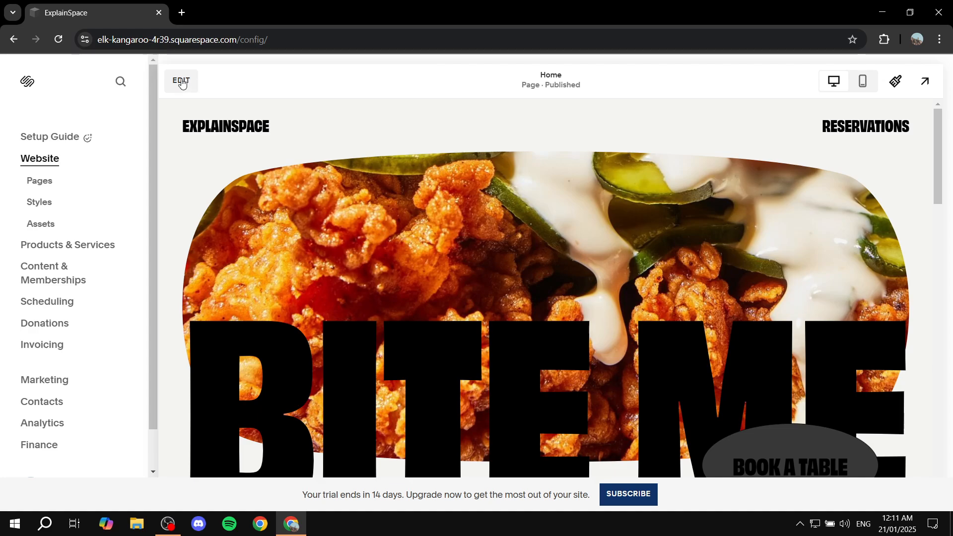
click(182, 82)
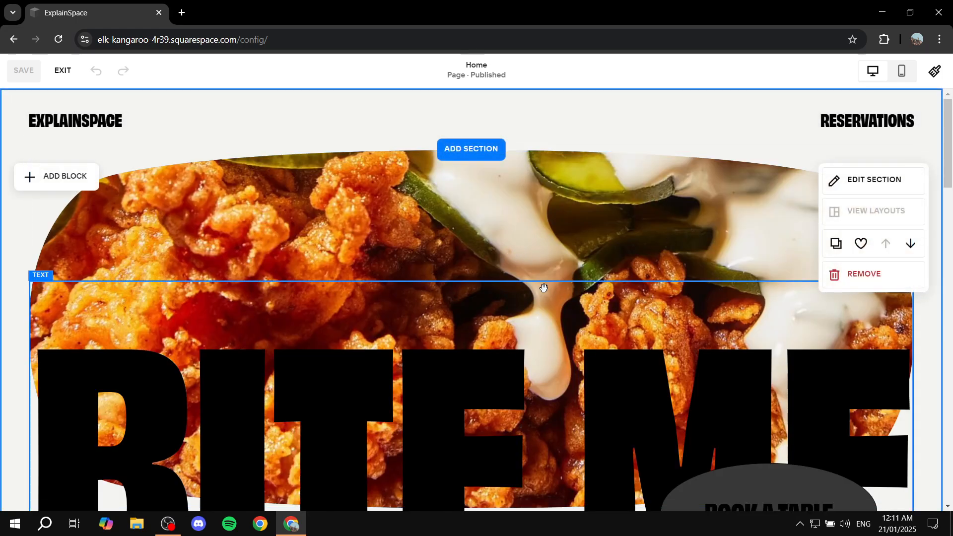
- Examine the Home page's sections, blocks and their editing controls, from the opening image down to the site footer
scroll(589, 252, down, 1)
scroll(589, 252, down, 5)
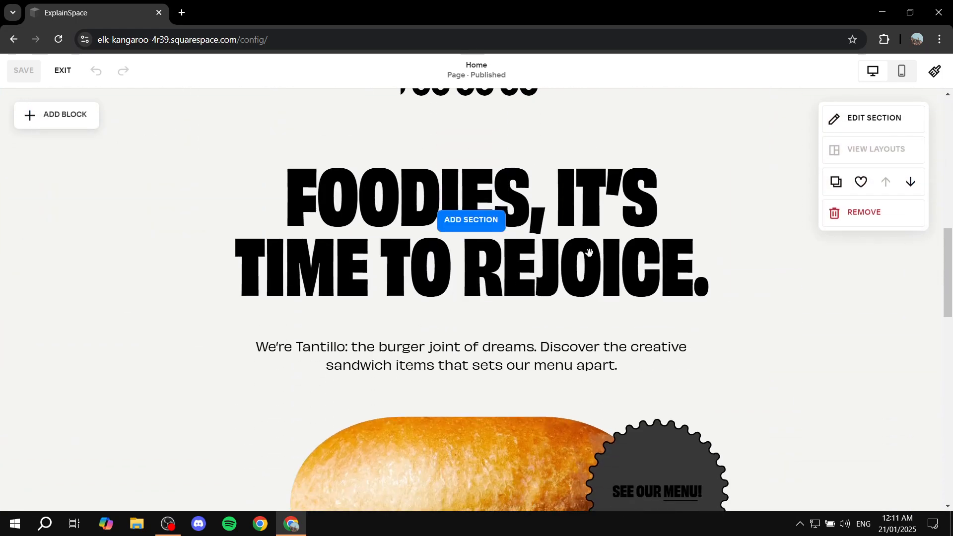
scroll(589, 253, down, 10)
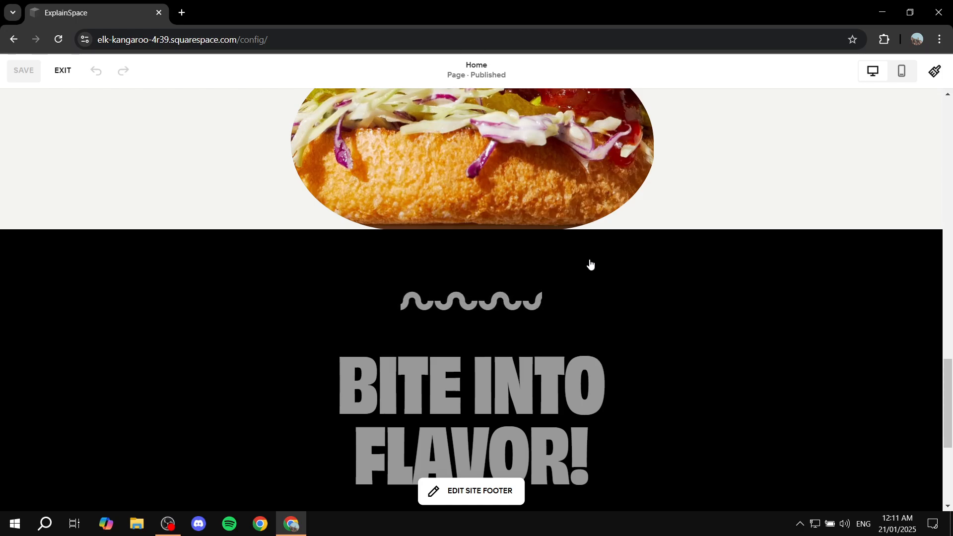
scroll(590, 263, up, 15)
scroll(589, 259, up, 3)
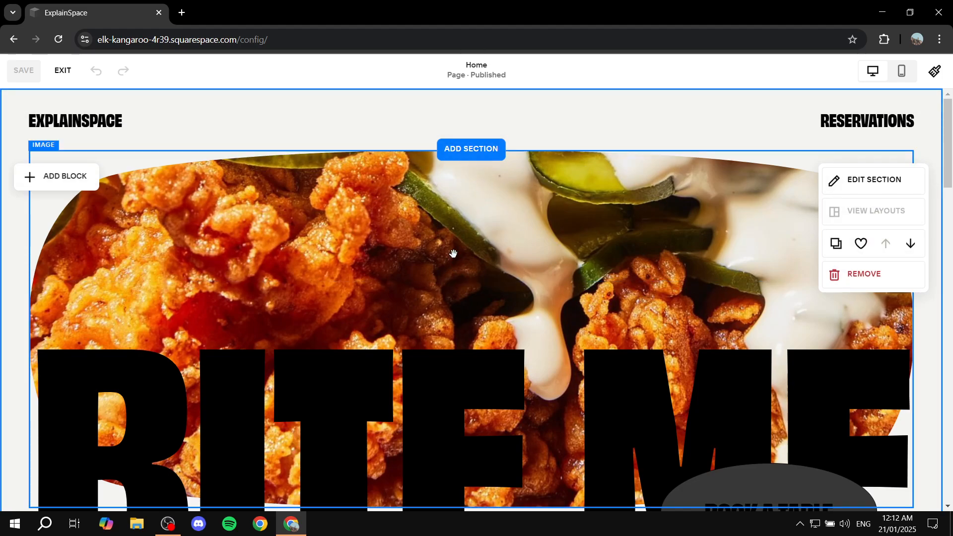
scroll(496, 214, down, 3)
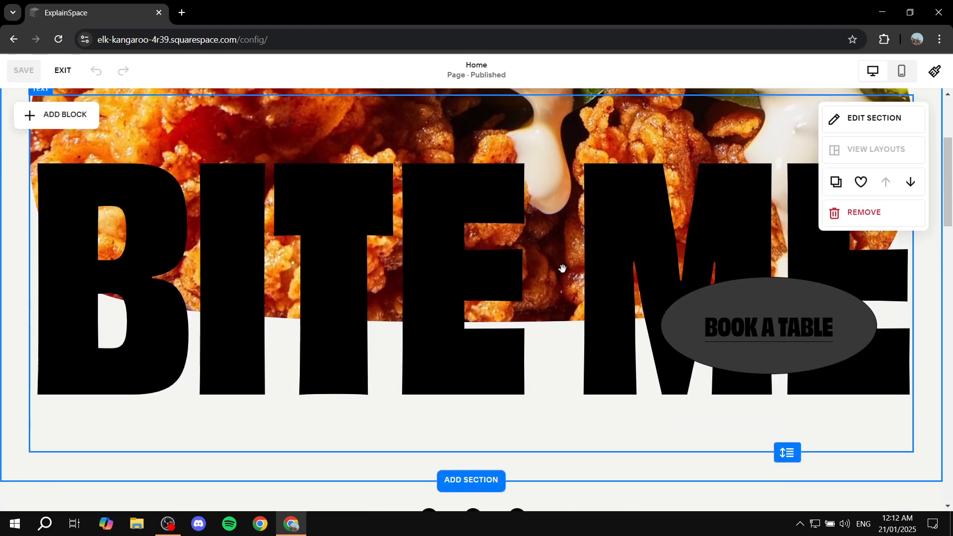
scroll(684, 362, down, 3)
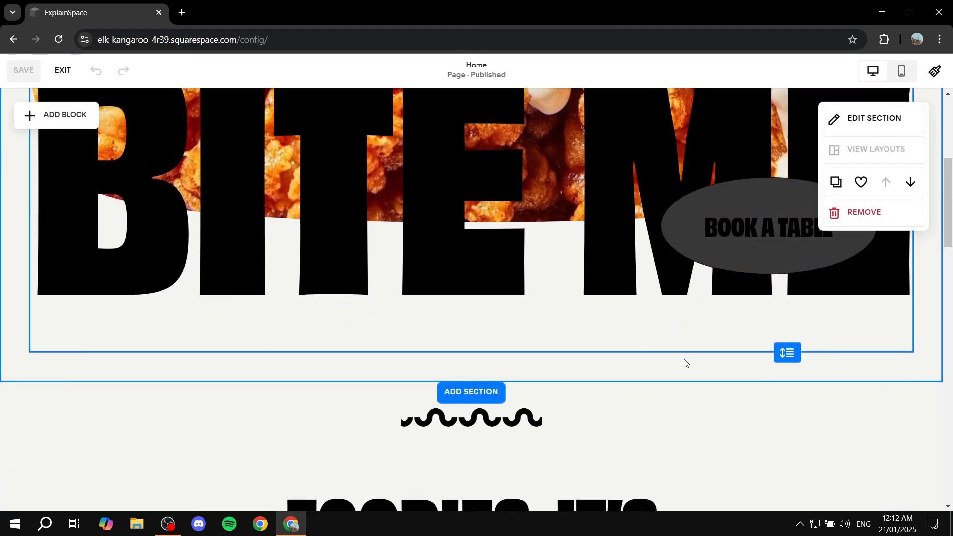
scroll(478, 306, down, 3)
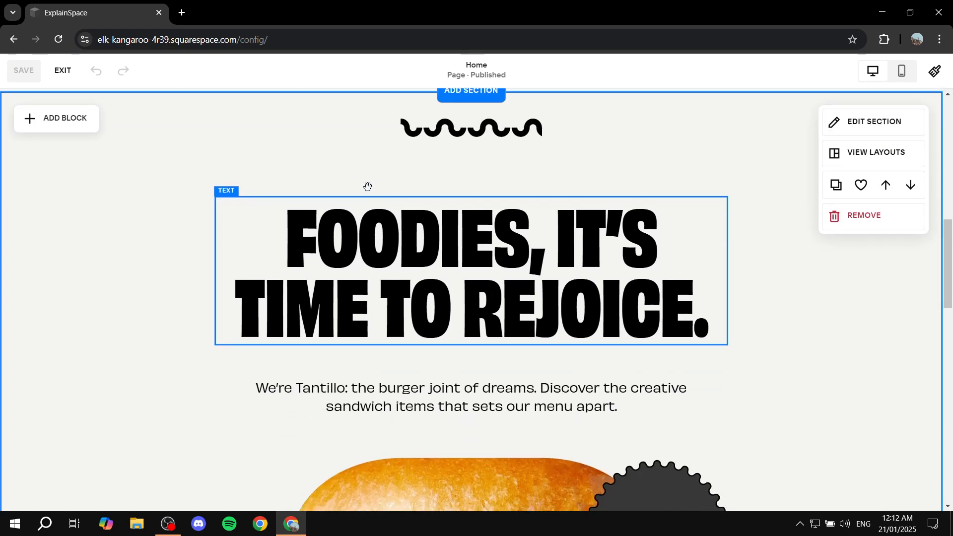
scroll(550, 139, up, 1)
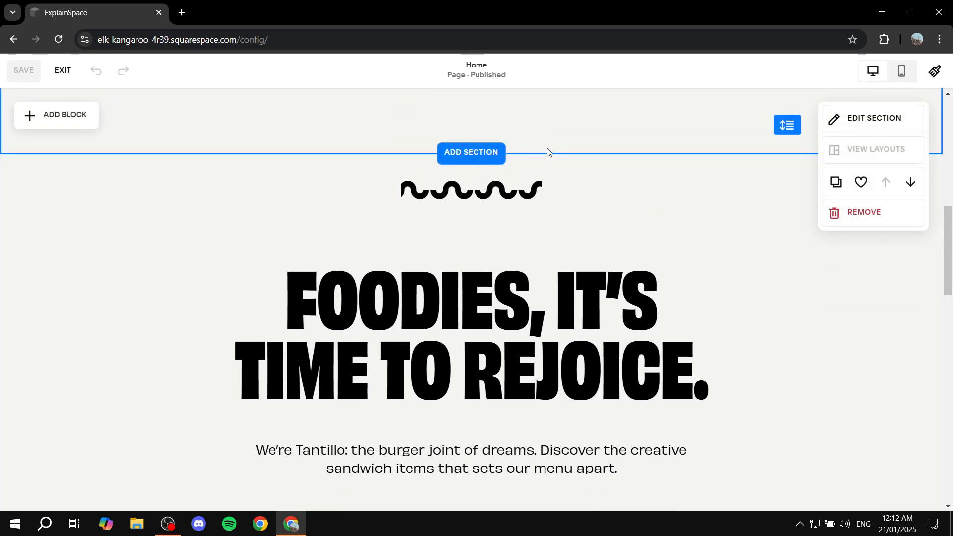
scroll(549, 148, down, 1)
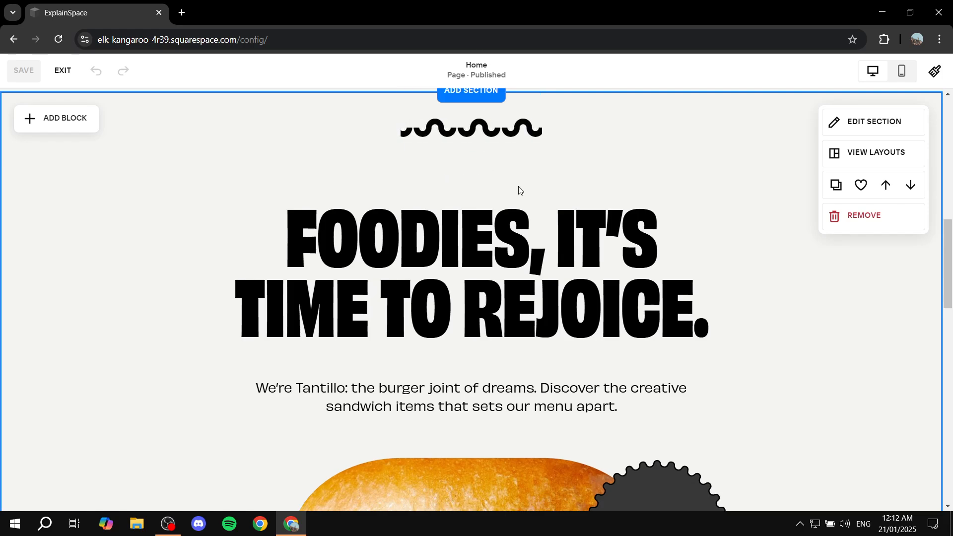
scroll(516, 189, down, 5)
scroll(638, 257, down, 9)
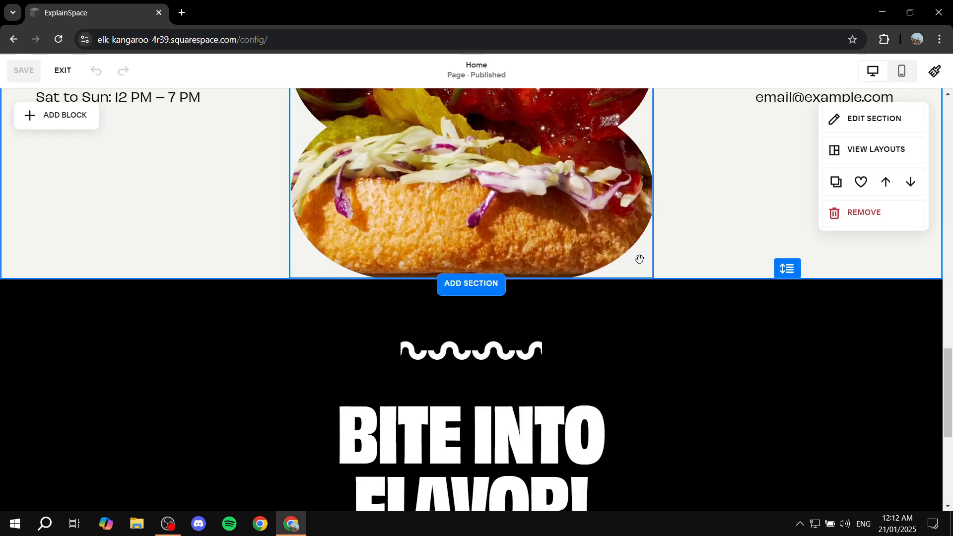
scroll(506, 308, down, 3)
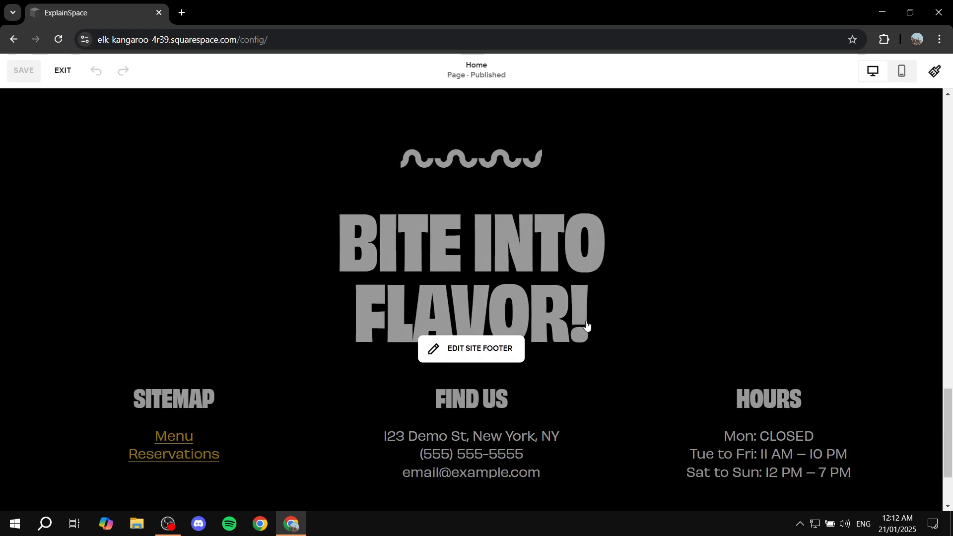
scroll(566, 286, up, 20)
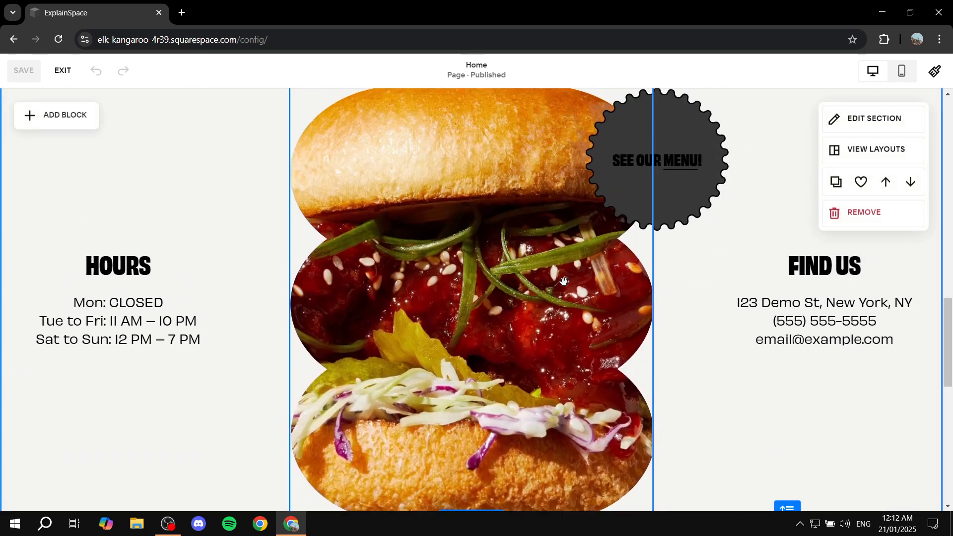
scroll(560, 285, up, 10)
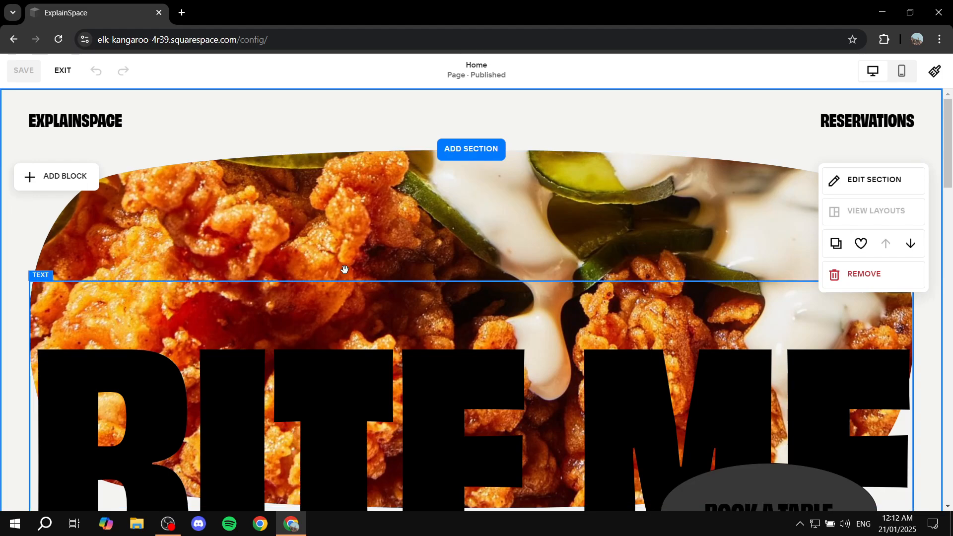
scroll(653, 235, down, 1)
scroll(653, 234, down, 5)
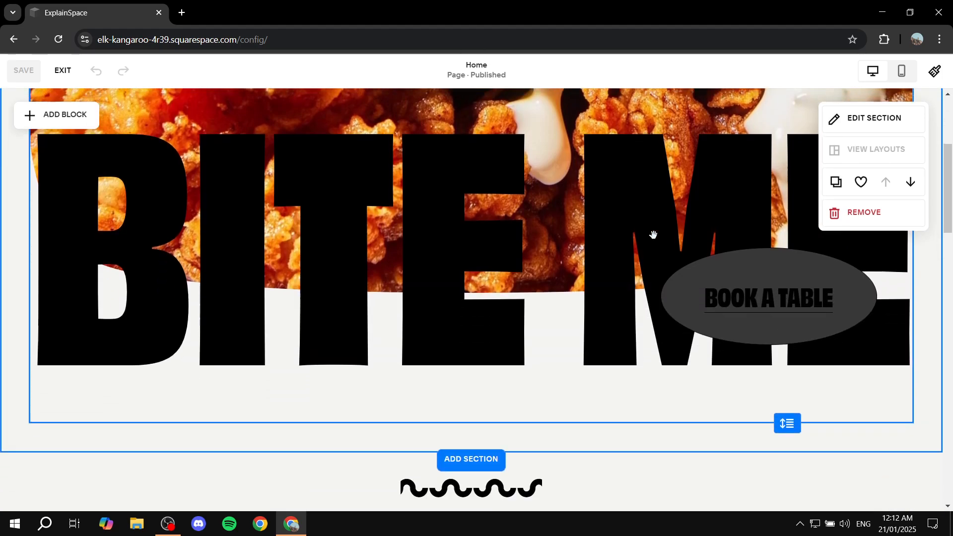
scroll(493, 224, up, 5)
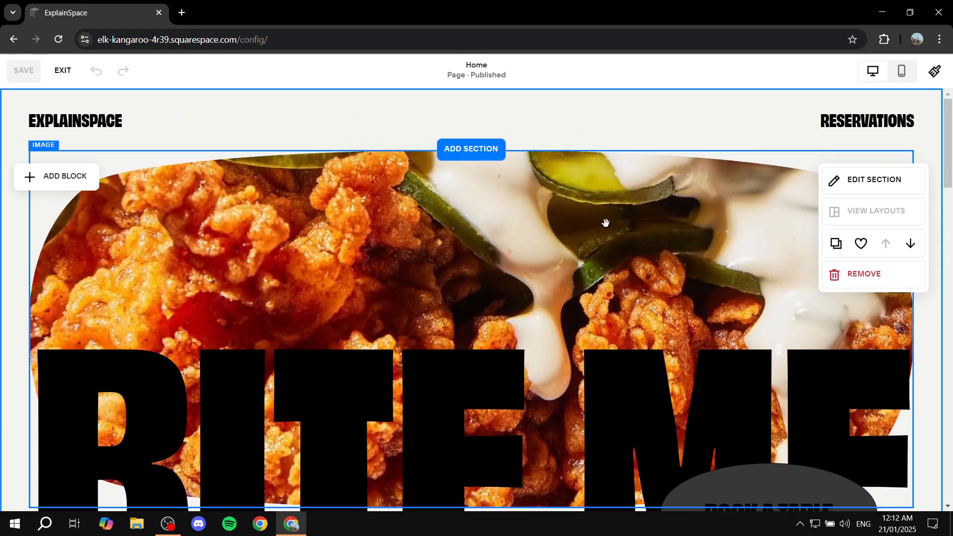
scroll(519, 236, down, 2)
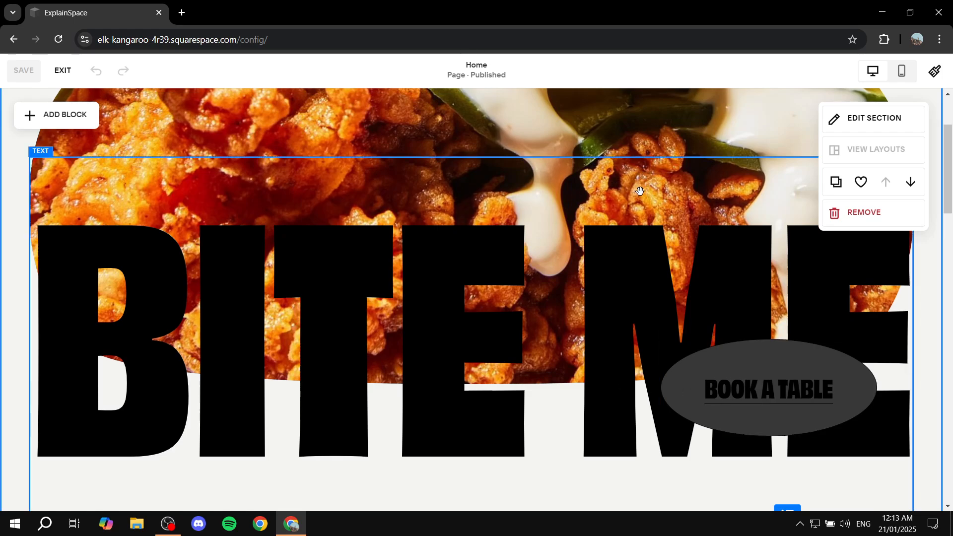
scroll(467, 243, up, 2)
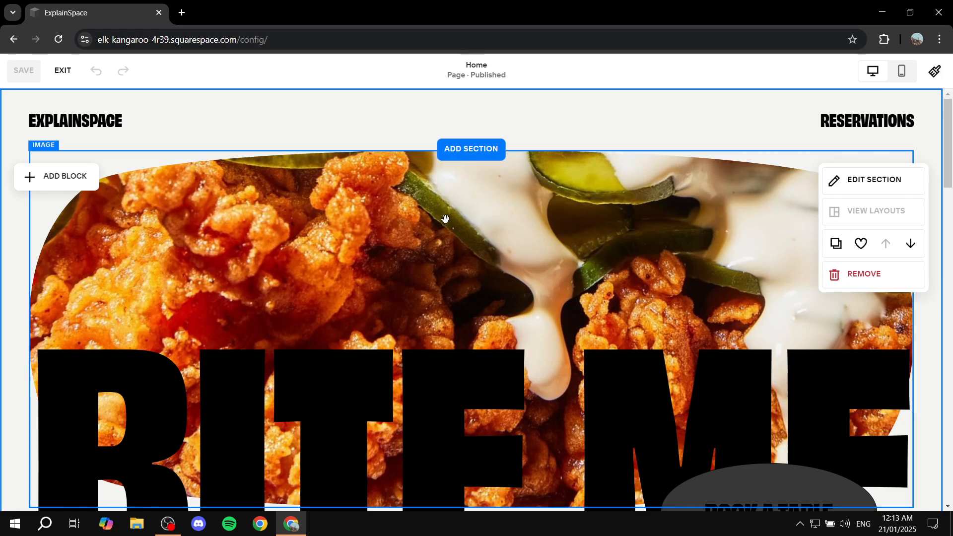
- Move the large food image forward over the BITE ME heading and send it back behind the heading
click(564, 256)
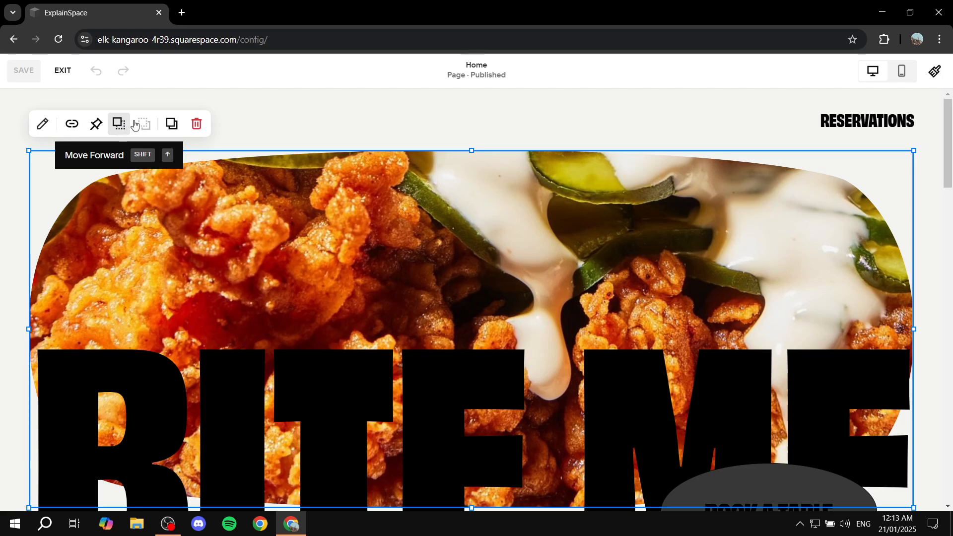
click(115, 125)
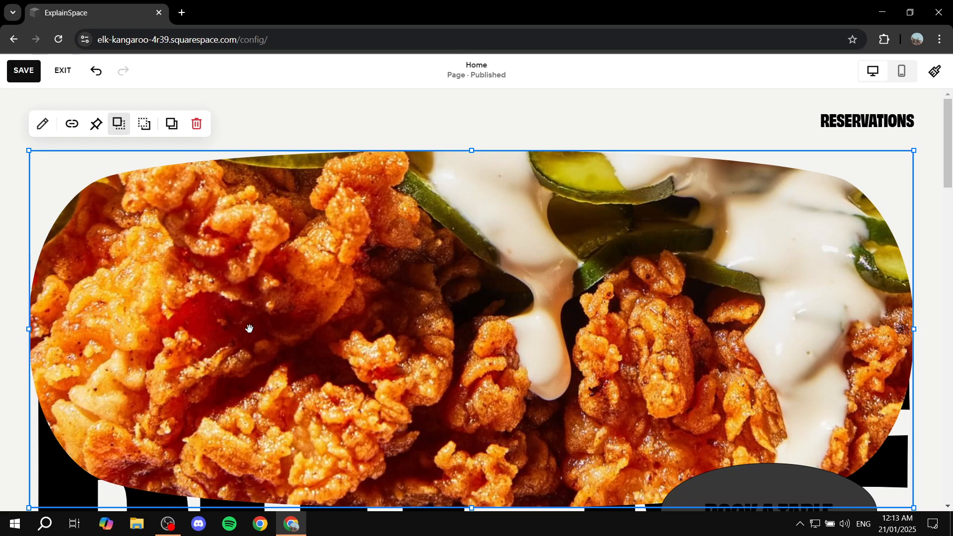
click(143, 124)
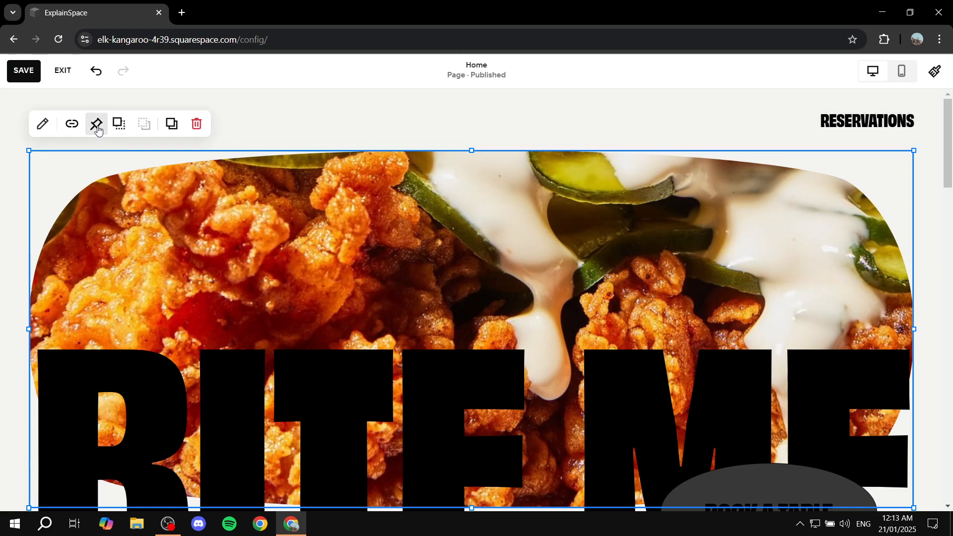
- Pin the large food image to the top and remove the pin again
click(95, 128)
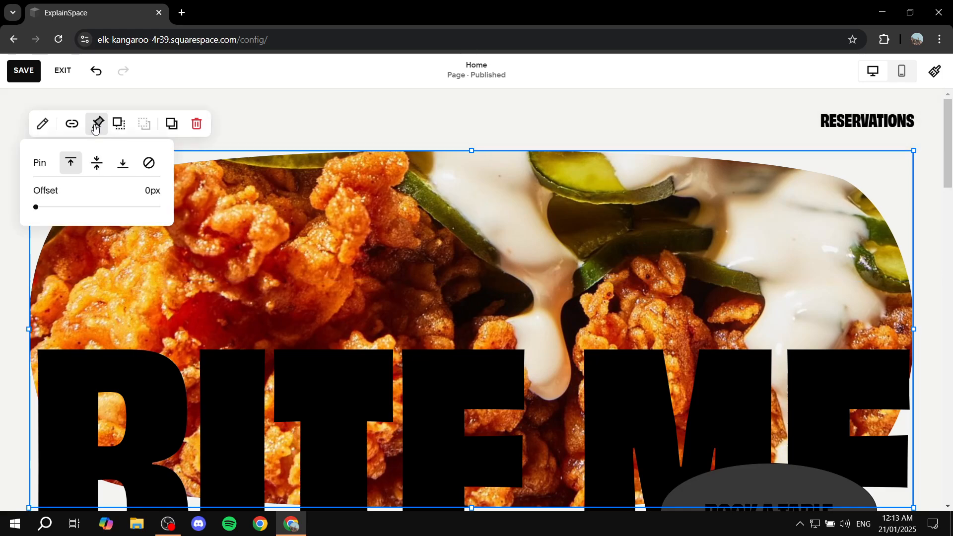
click(97, 127)
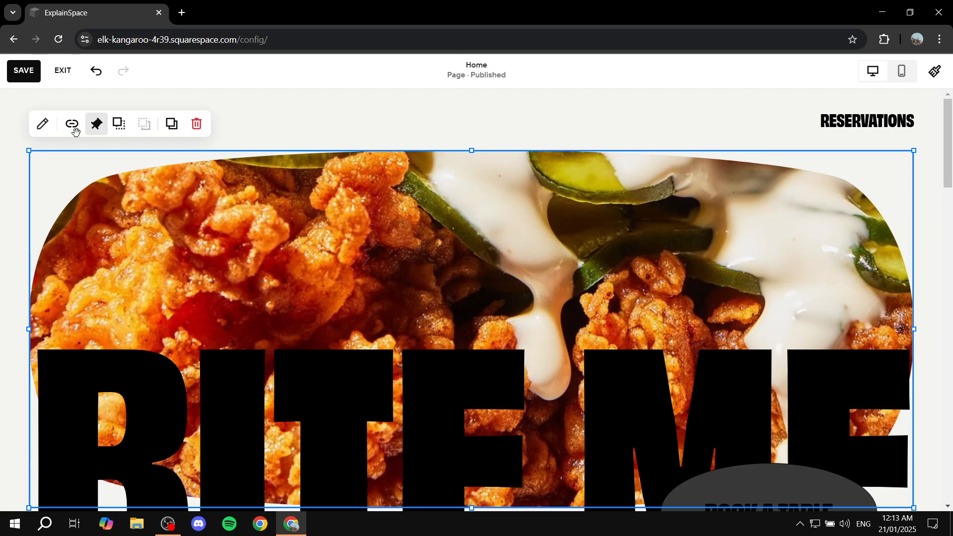
click(96, 124)
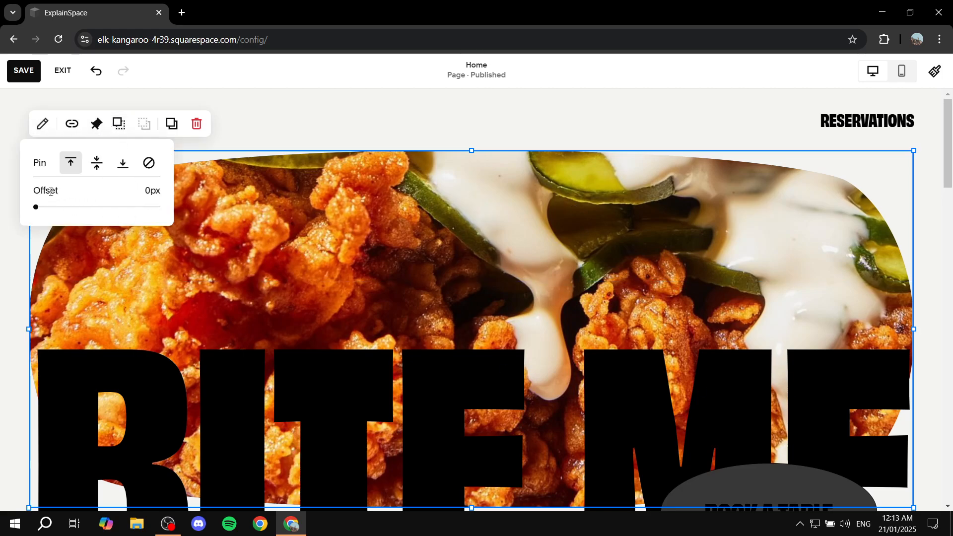
click(149, 163)
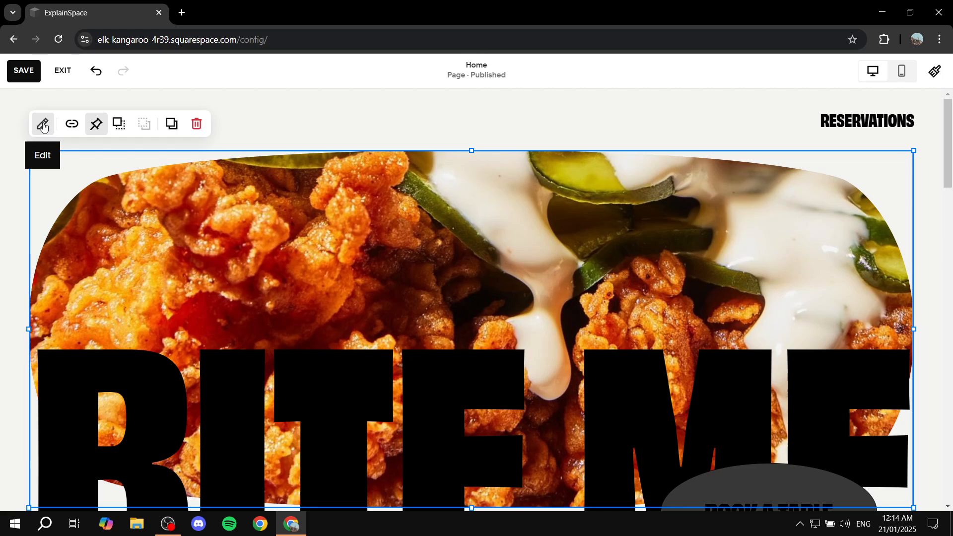
- Open the large food image's content settings and replace the image by uploading Tutorial WBG.png from the Explainer Media folder
click(43, 126)
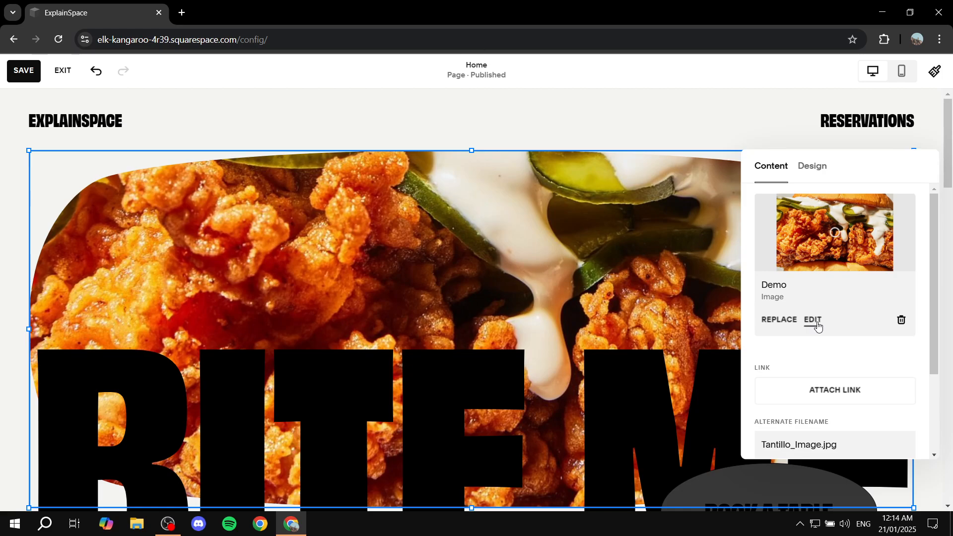
scroll(818, 318, down, 3)
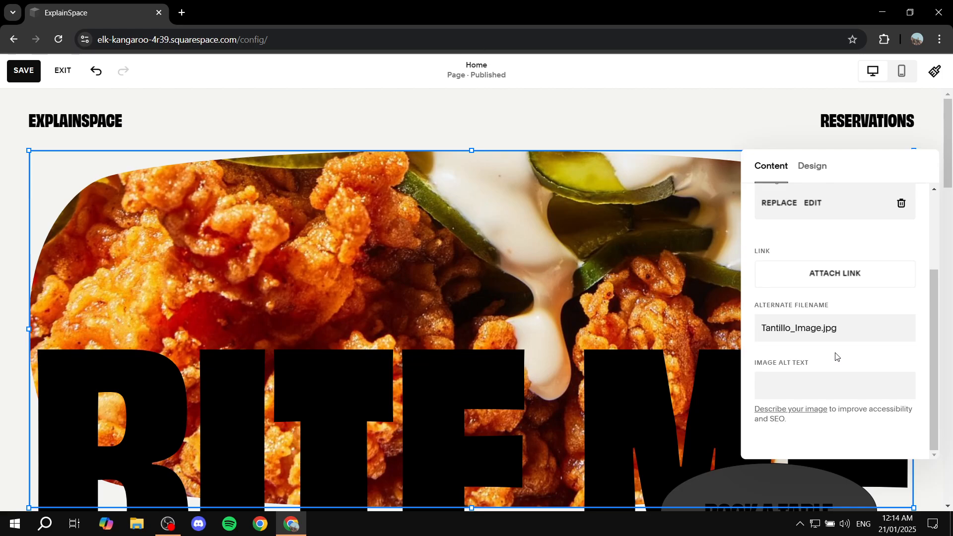
scroll(836, 356, up, 3)
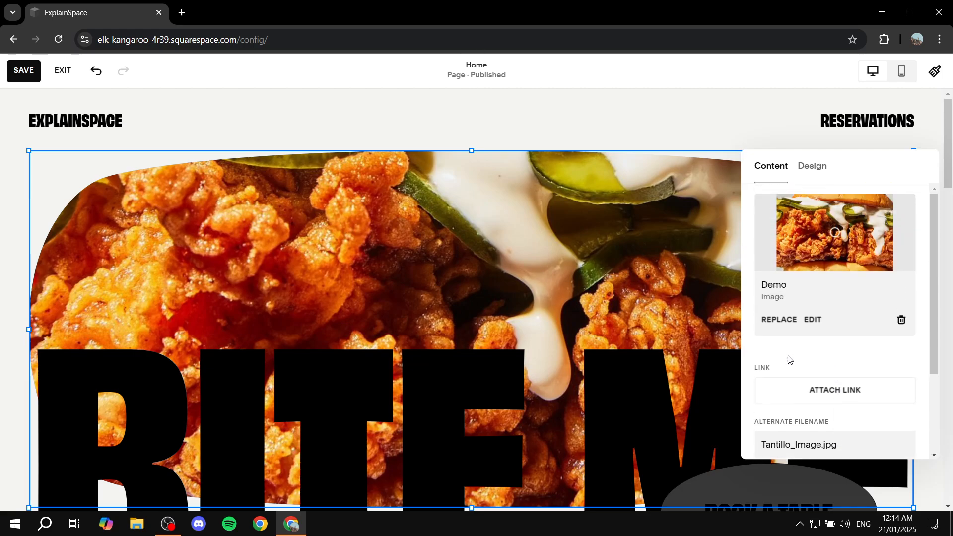
click(778, 320)
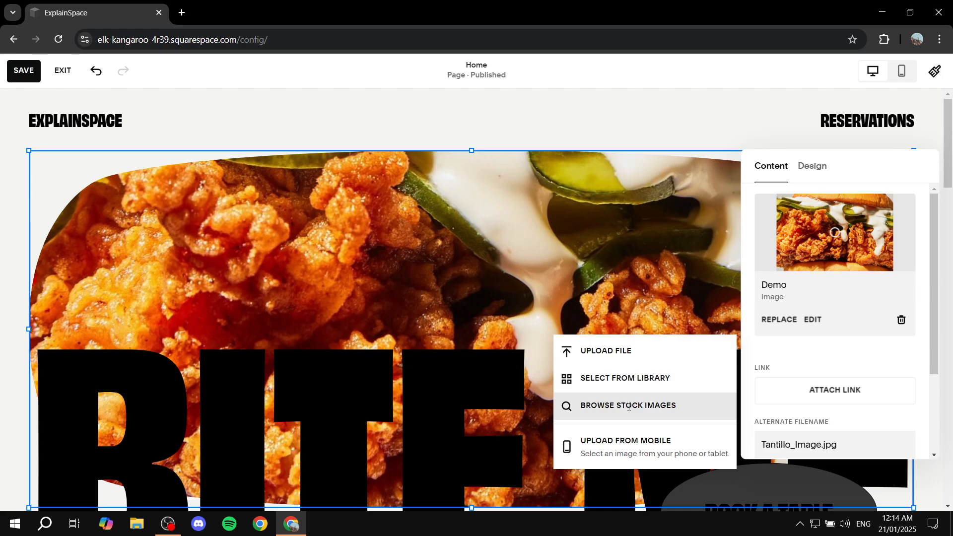
click(610, 351)
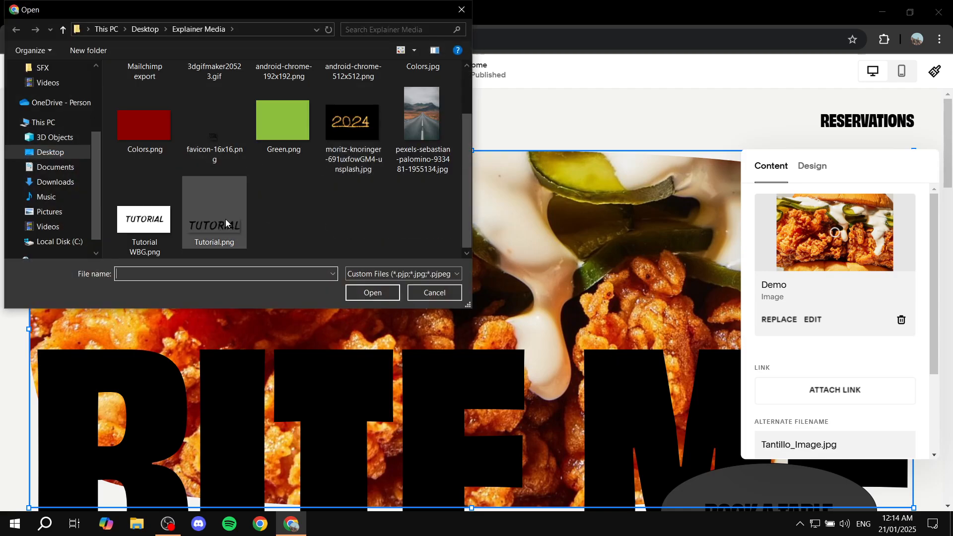
double_click(144, 221)
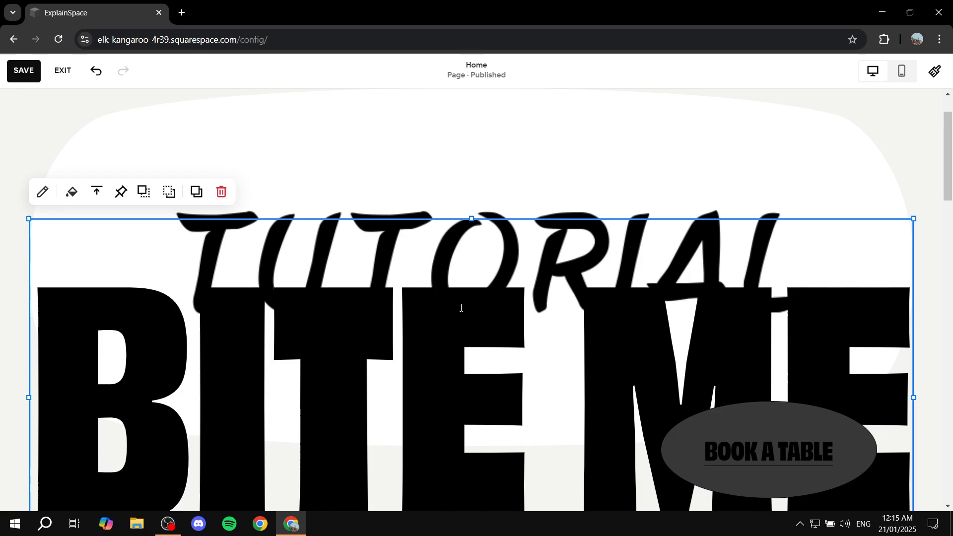
- Delete the BITE ME heading block from the opening section and confirm its removal
click(351, 266)
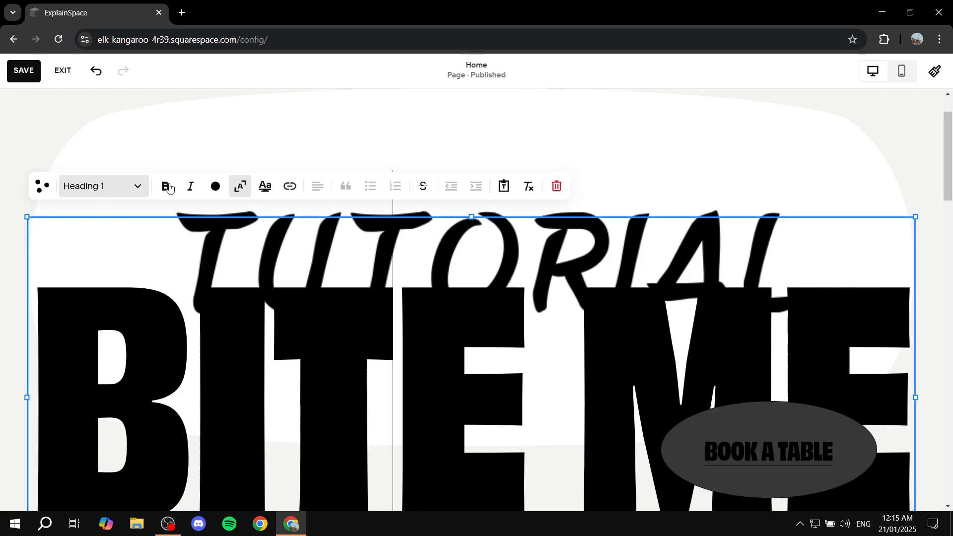
click(556, 188)
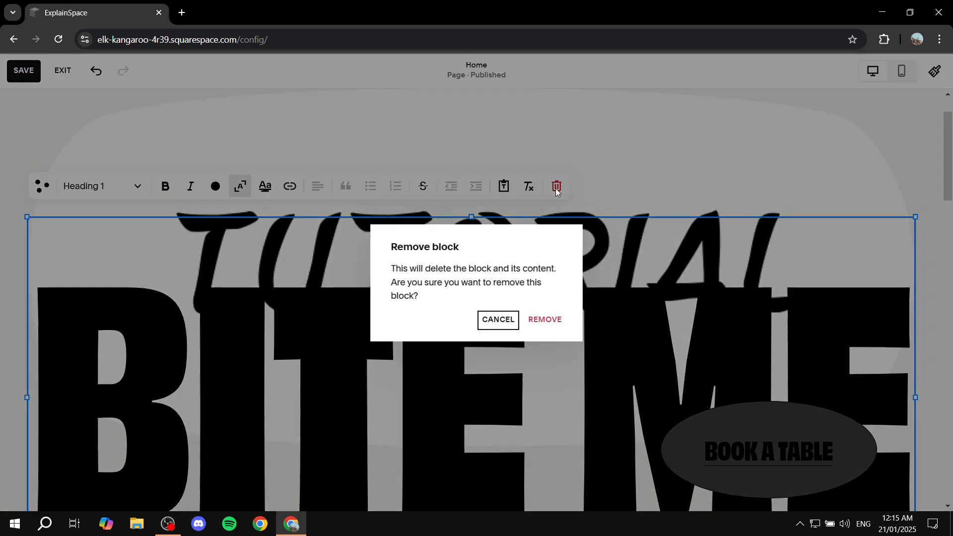
click(555, 317)
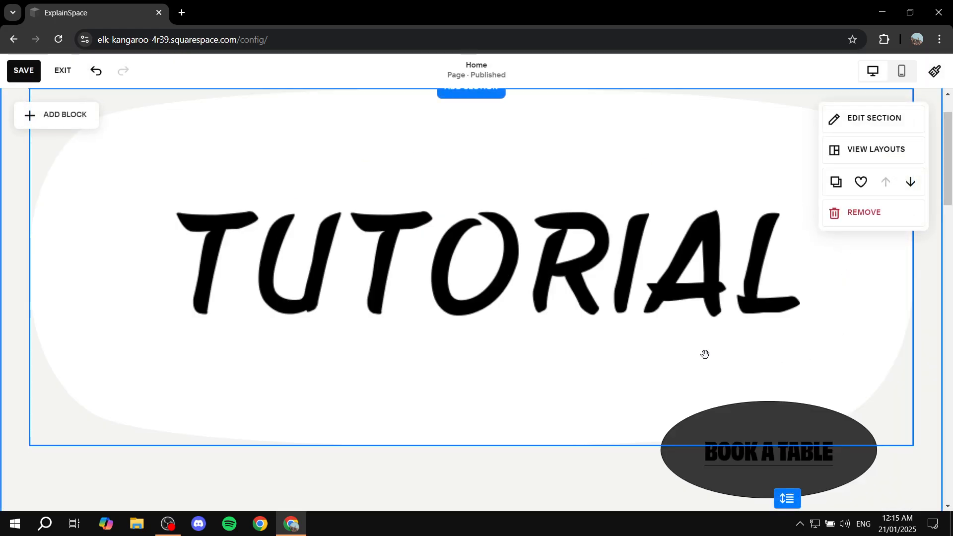
- Move the BOOK A TABLE text and its dark oval button up onto the white area of the Tutorial image
scroll(680, 338, down, 2)
scroll(787, 353, up, 1)
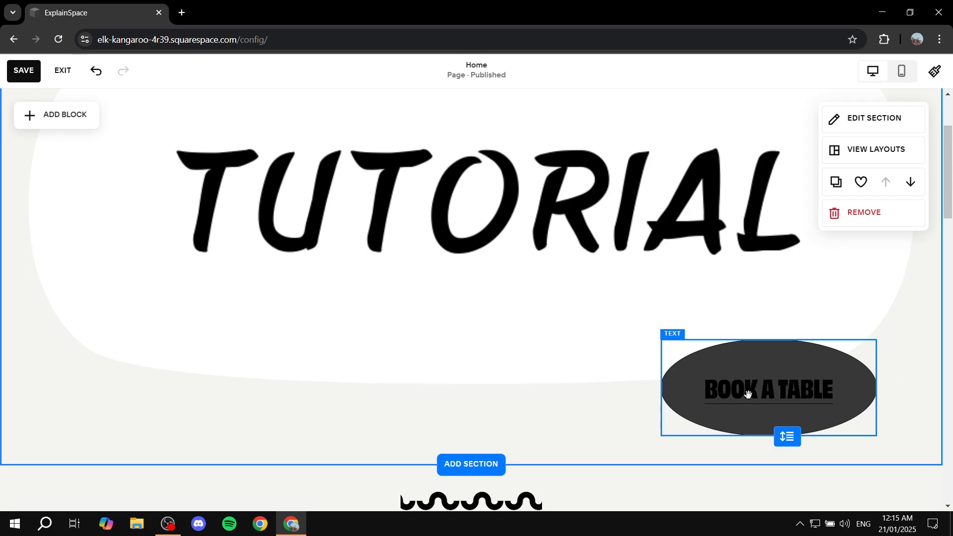
drag(774, 389, 804, 389)
drag(682, 386, 684, 317)
drag(859, 421, 823, 336)
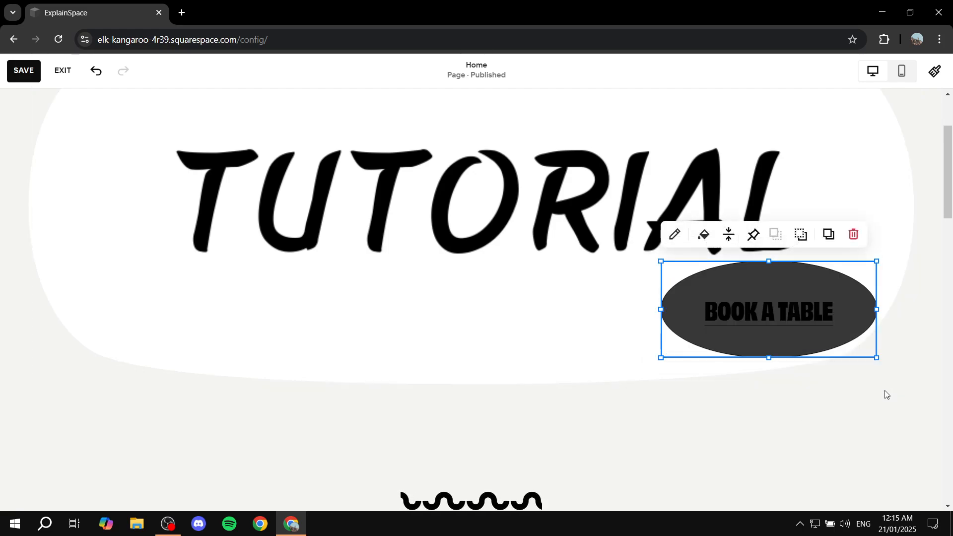
- Replace the BOOK A TABLE text on the dark oval with ADD YOUR TEXT
click(774, 296)
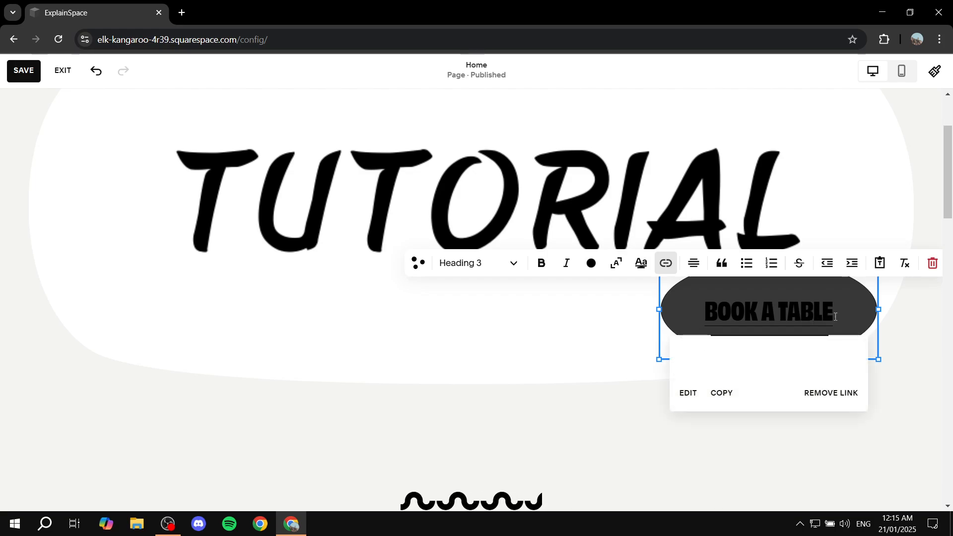
drag(828, 312, 709, 311)
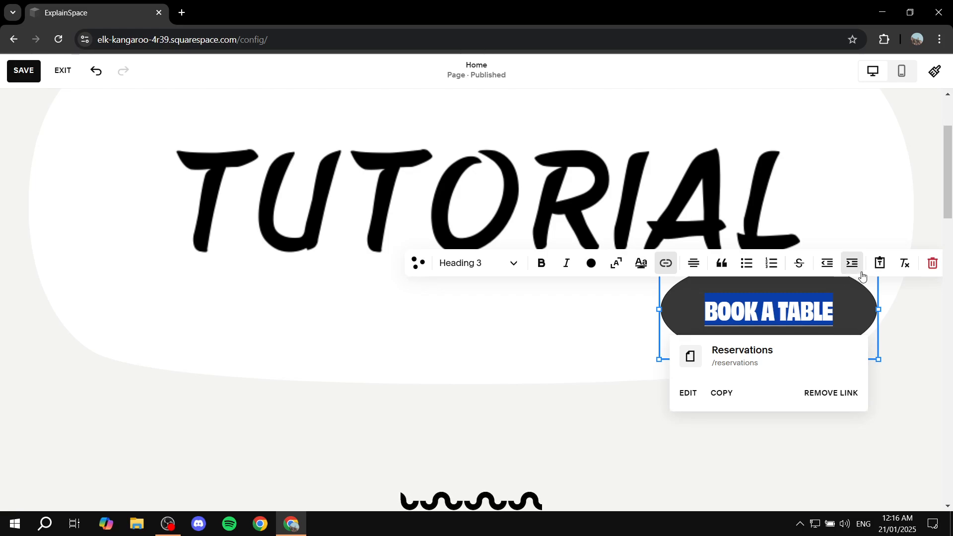
text(ADD)
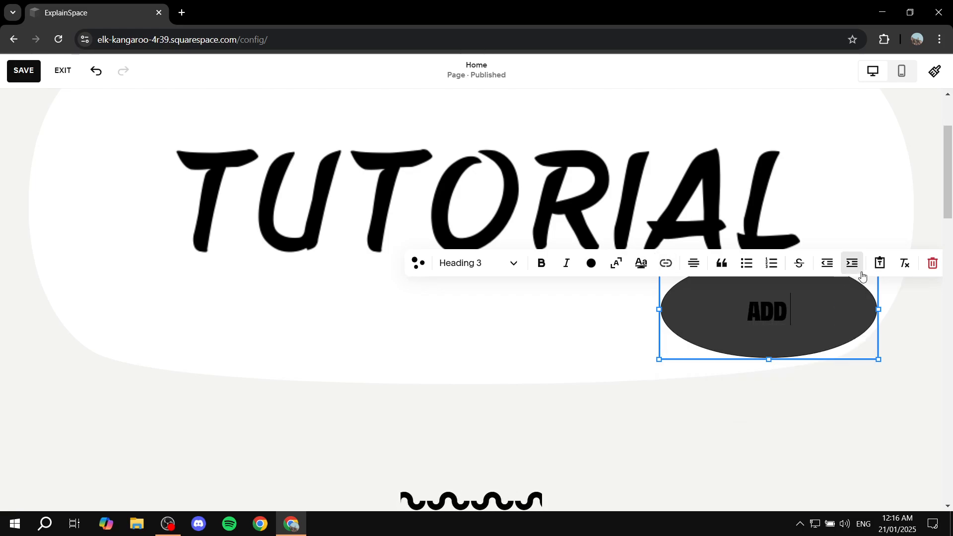
text( YOUR TEXT)
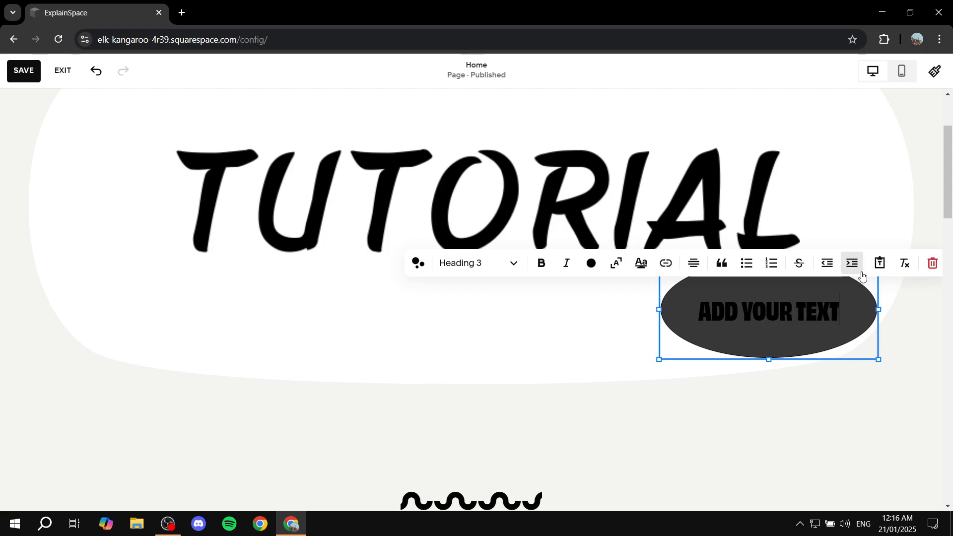
key(BackSpace)
key(BackSpace)
key(BackSpace)
key(BackSpace)
key(BackSpace)
key(BackSpace)
key(BackSpace)
key(BackSpace)
key(BackSpace)
key(BackSpace)
key(BackSpace)
key(BackSpace)
key(BackSpace)
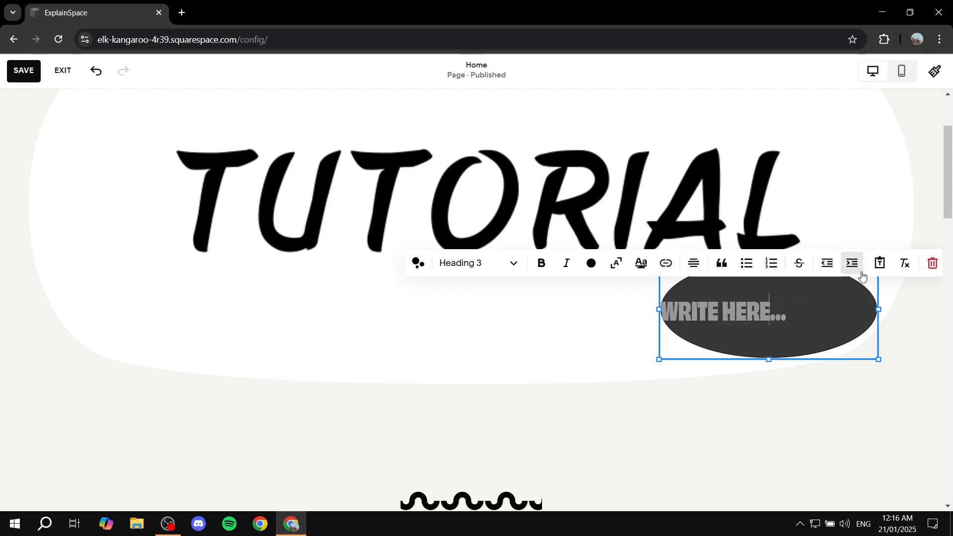
key(BackSpace)
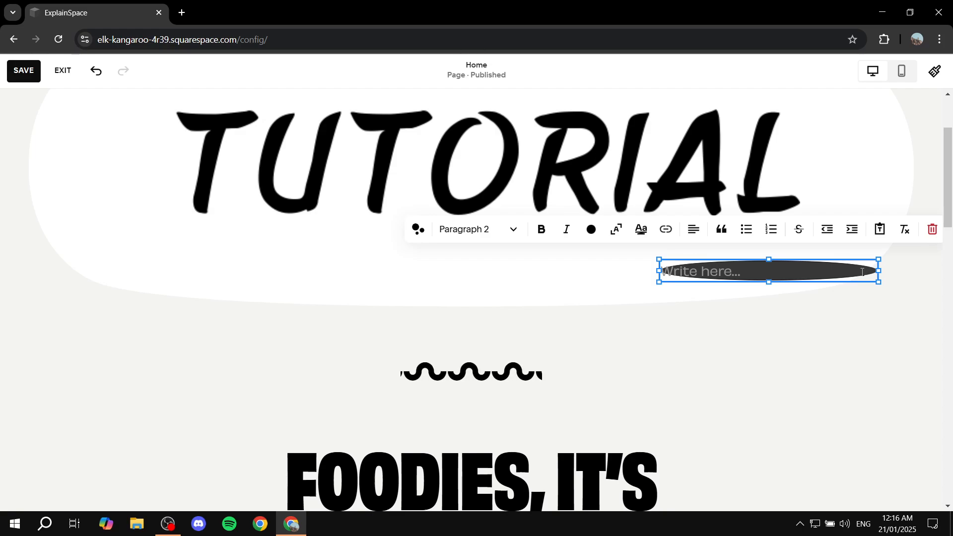
text(Click)
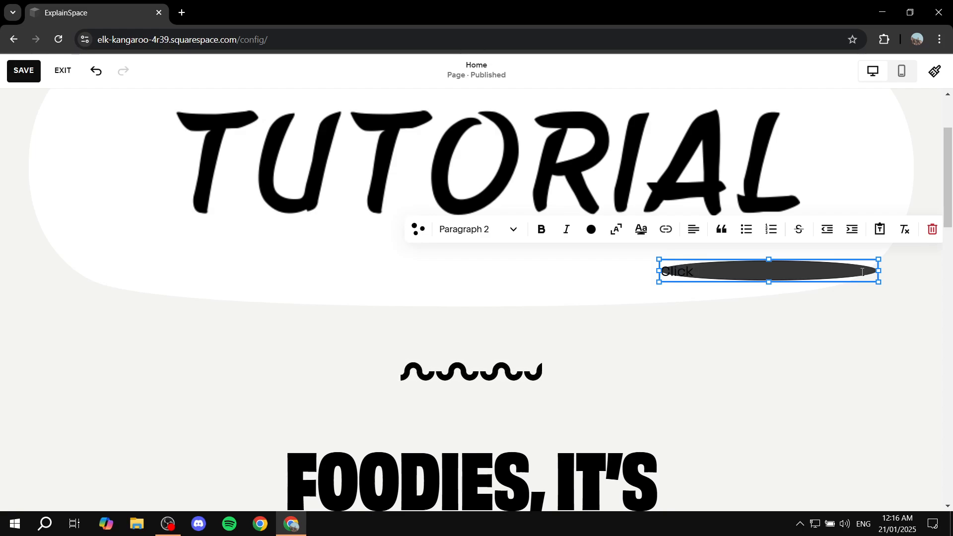
key(ctrl+z)
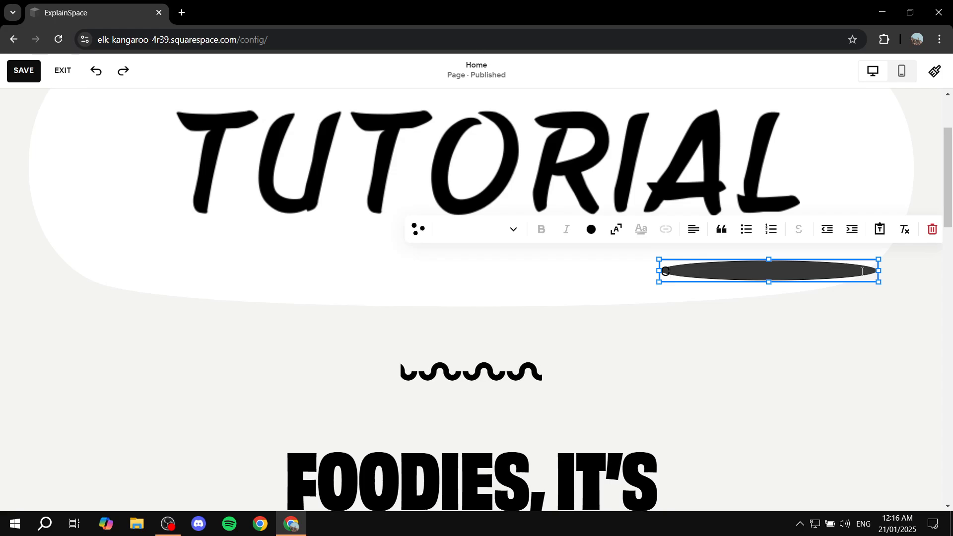
key(ctrl+z)
key(ctrl+z)
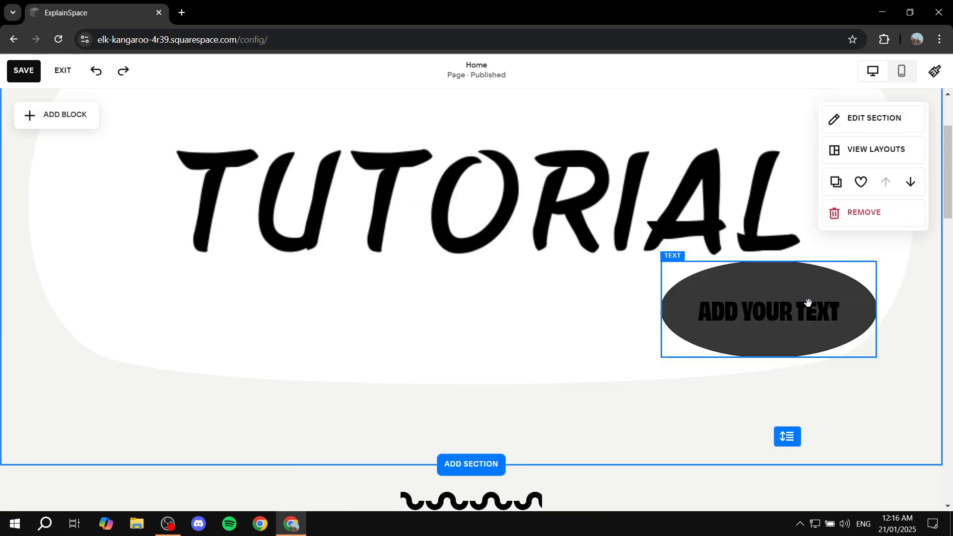
- Change the text on the dark oval to CLICK HERE, keeping its Heading 3 style
click(808, 316)
click(804, 315)
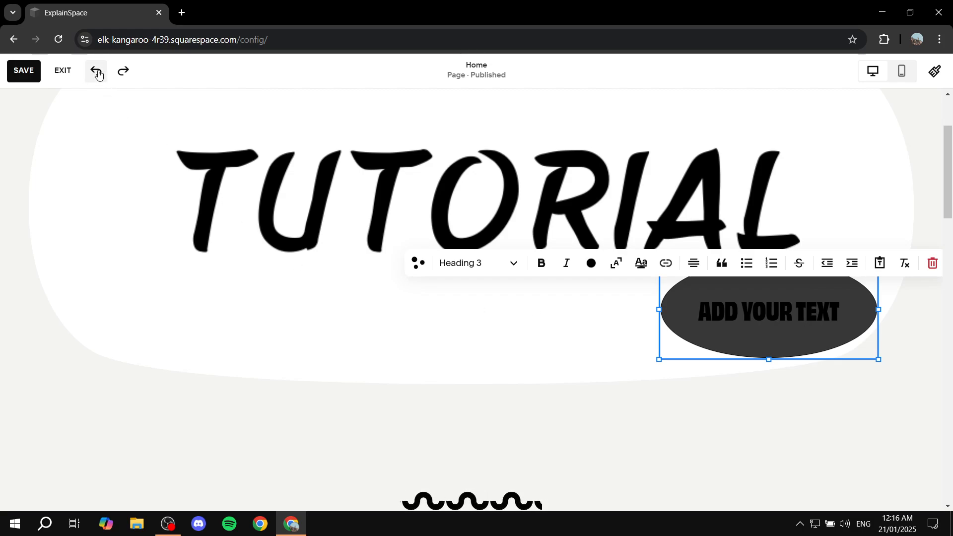
click(839, 313)
drag(839, 313, 702, 305)
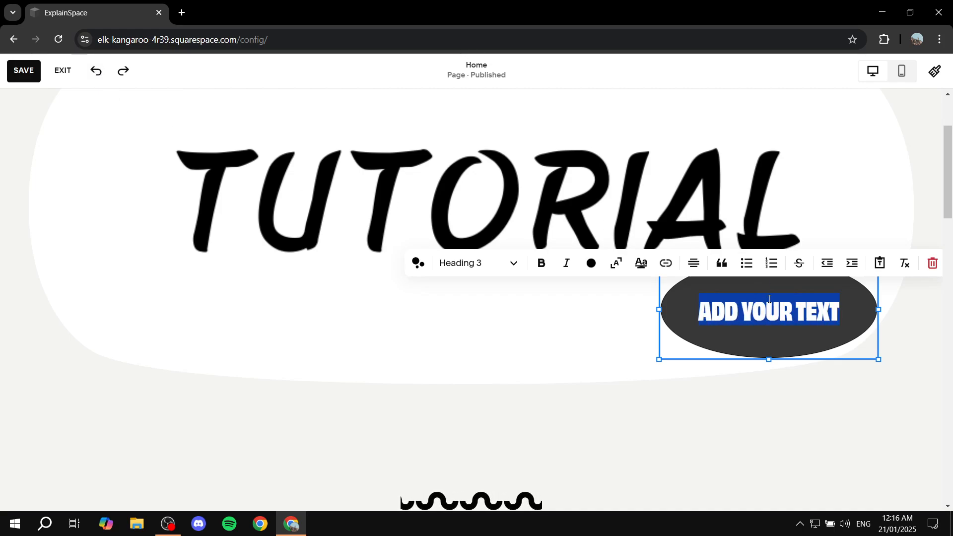
text(CL)
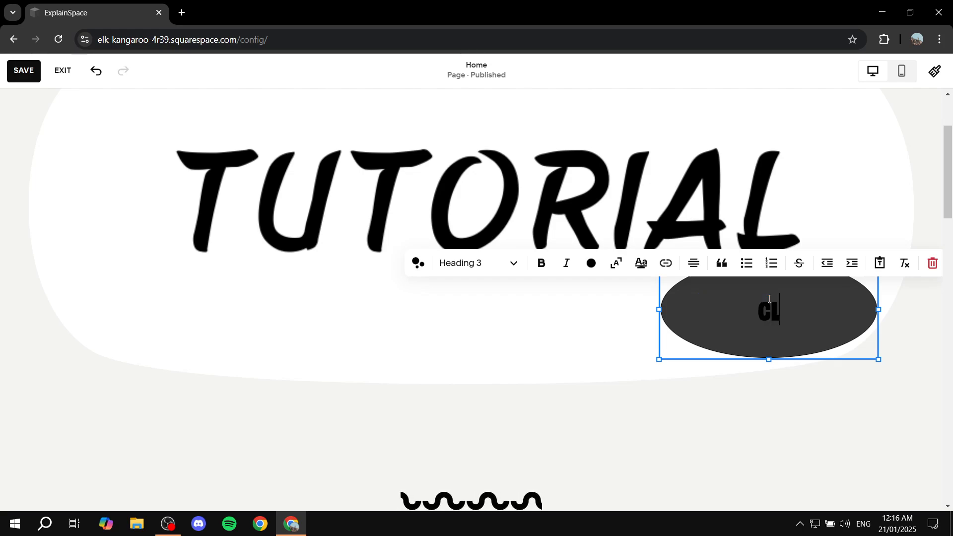
text(ICK HERE)
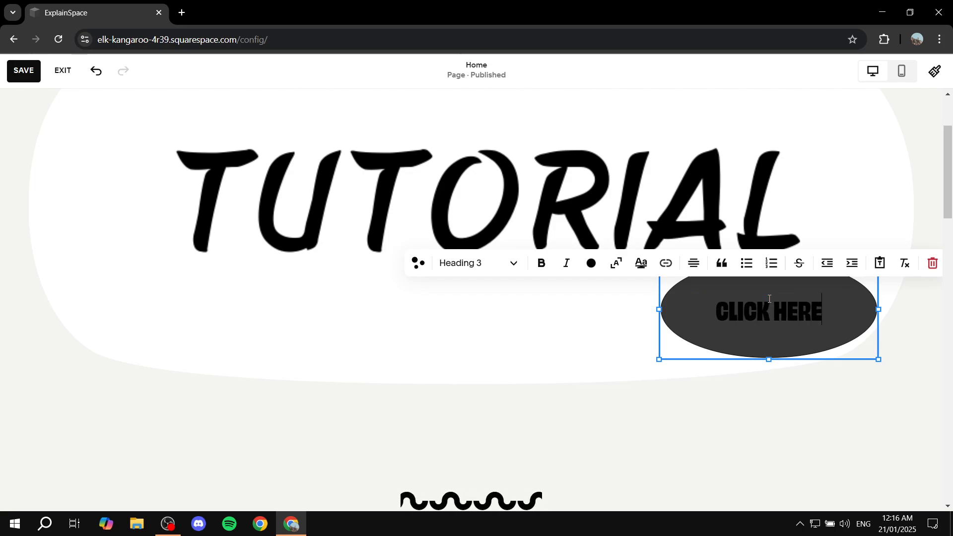
click(775, 452)
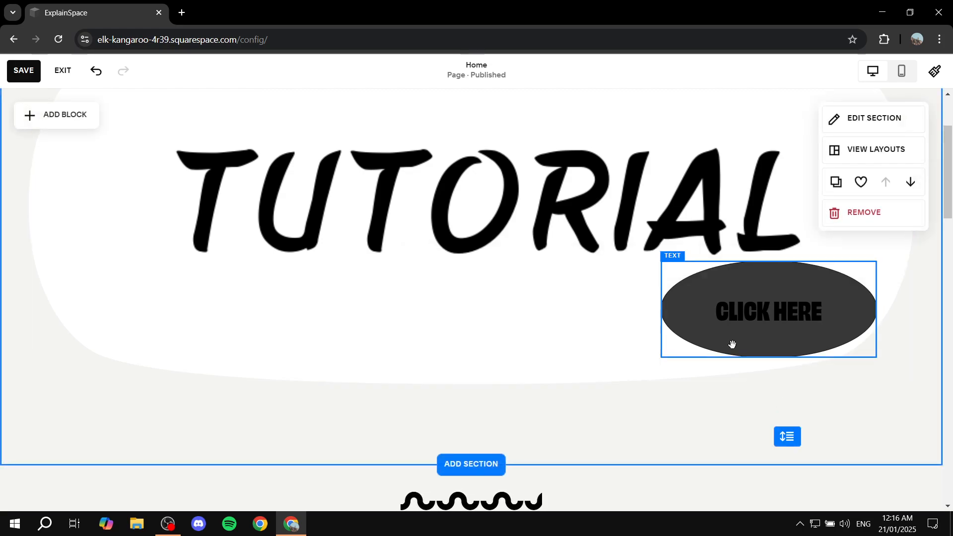
- Move the CLICK HERE text down off the dark oval and open the oval button's content settings
click(782, 299)
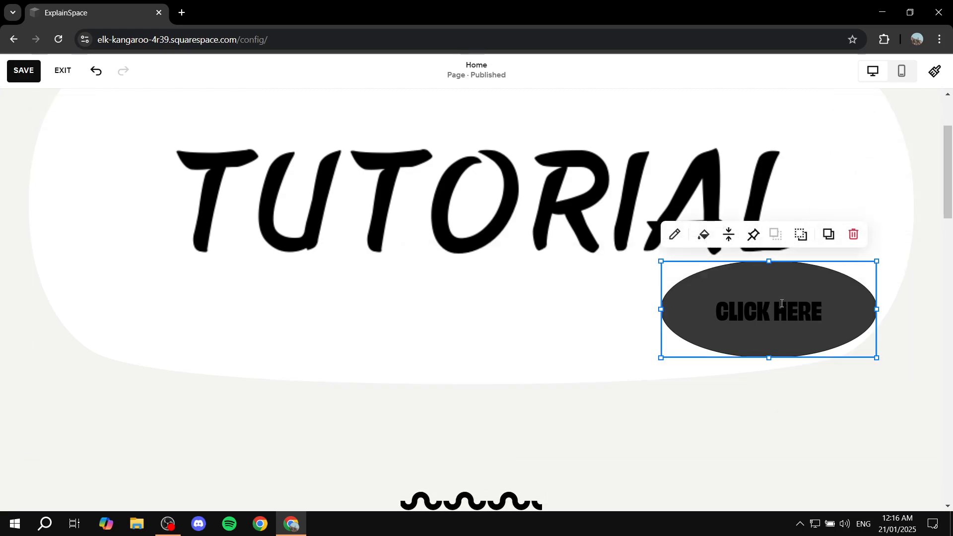
click(782, 303)
click(680, 413)
drag(778, 327, 779, 386)
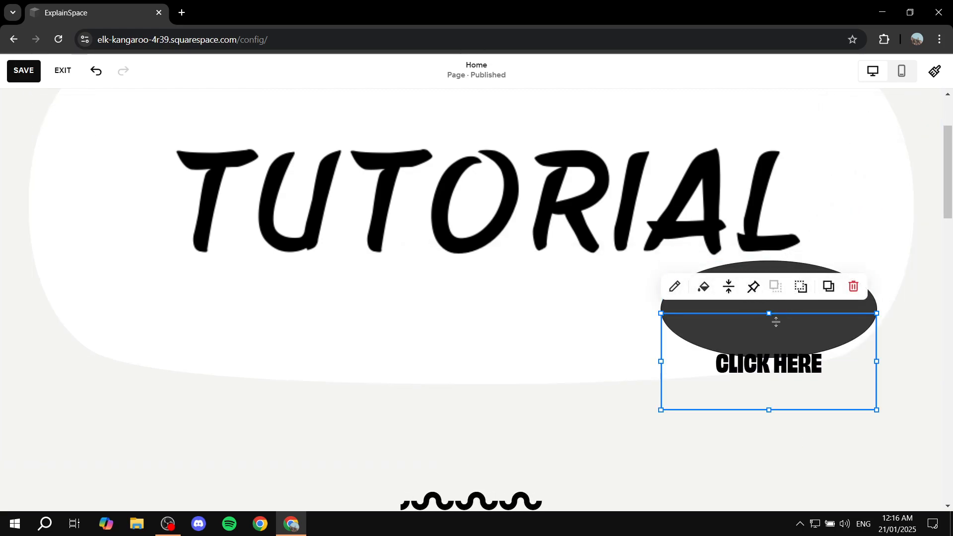
click(767, 268)
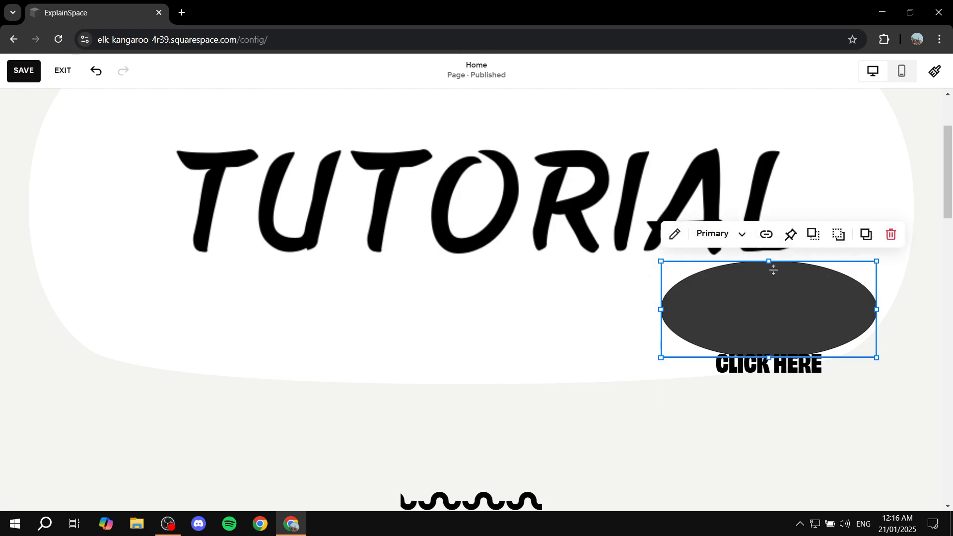
click(673, 235)
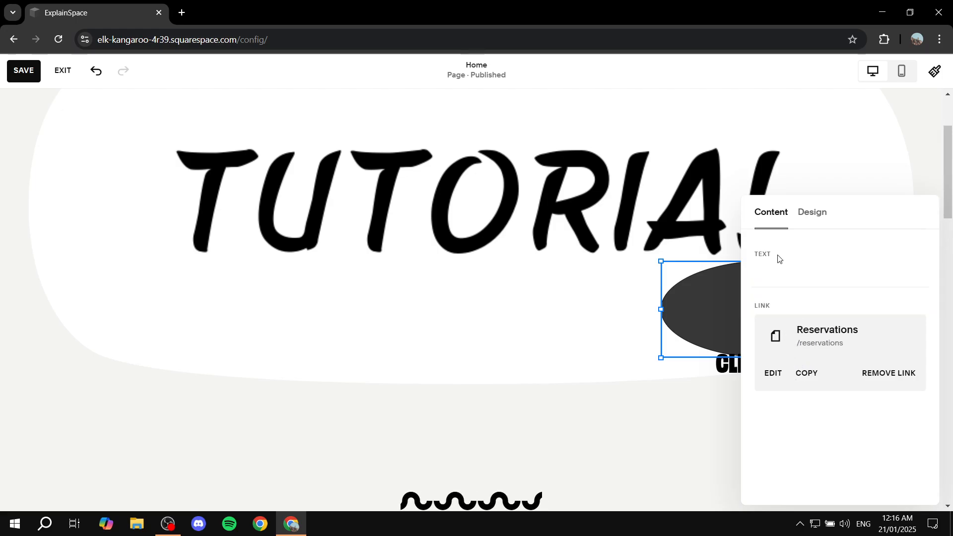
- Check the oval button's Reservations link and replace it with Google.com
click(799, 338)
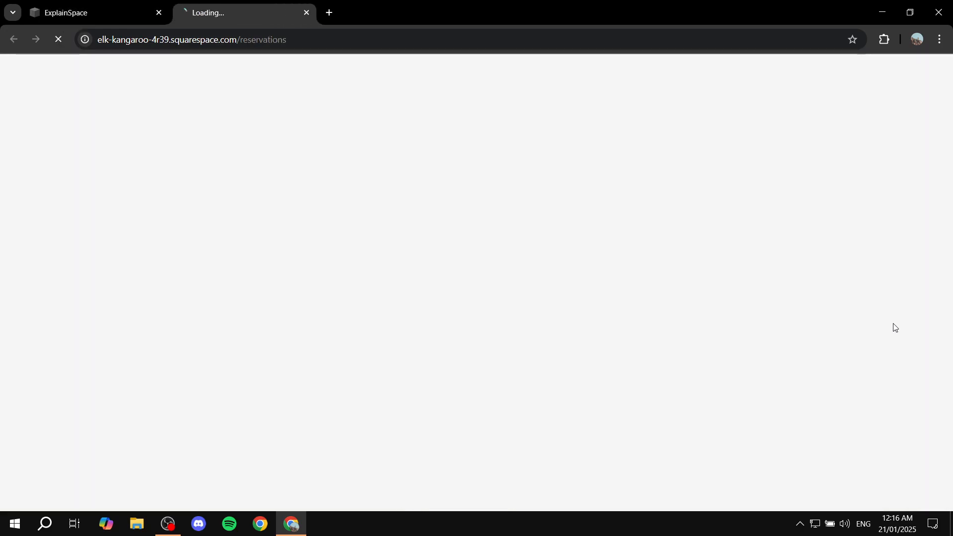
key(ctrl+w)
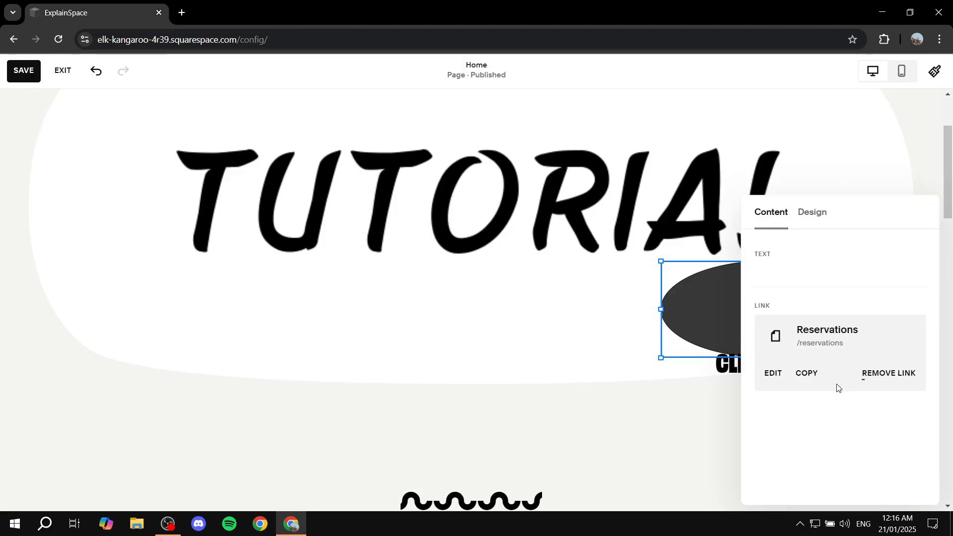
click(772, 375)
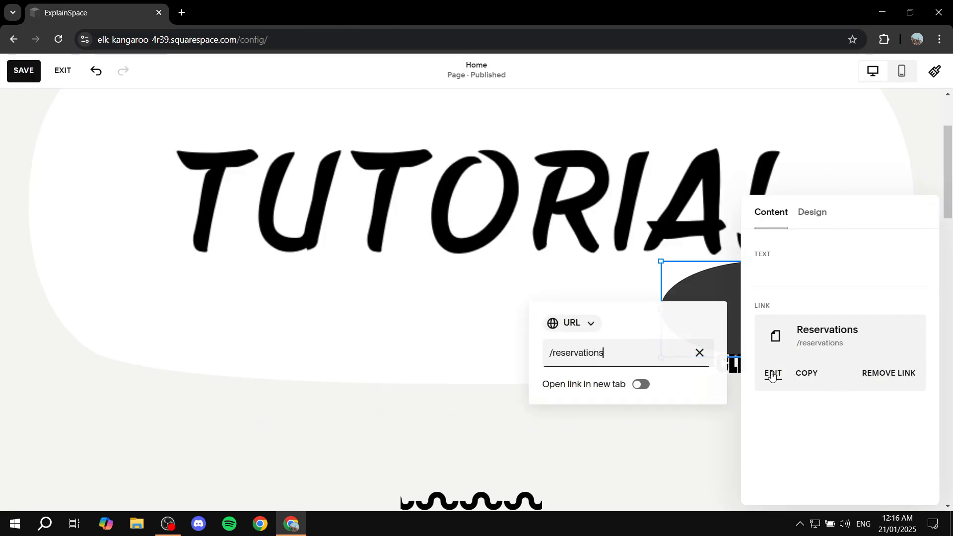
click(697, 352)
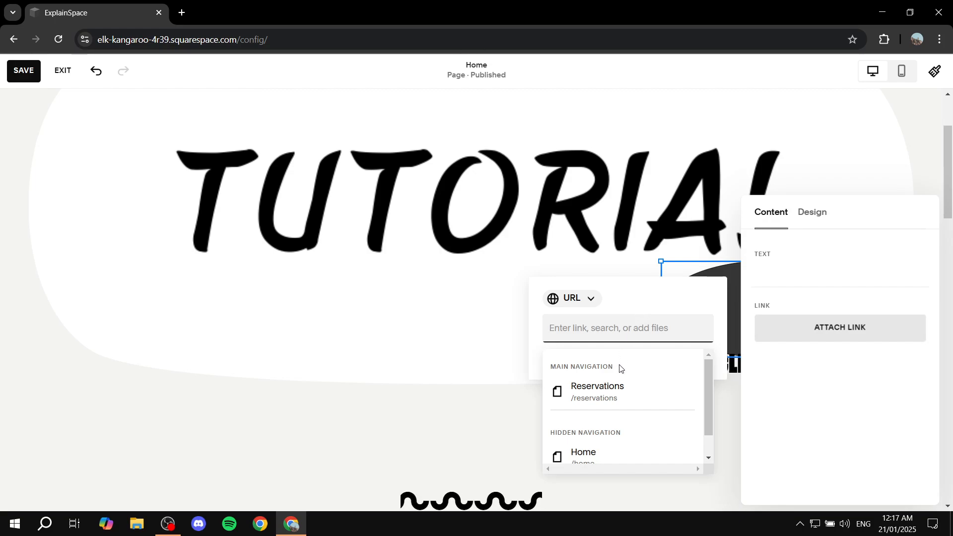
scroll(570, 412, down, 1)
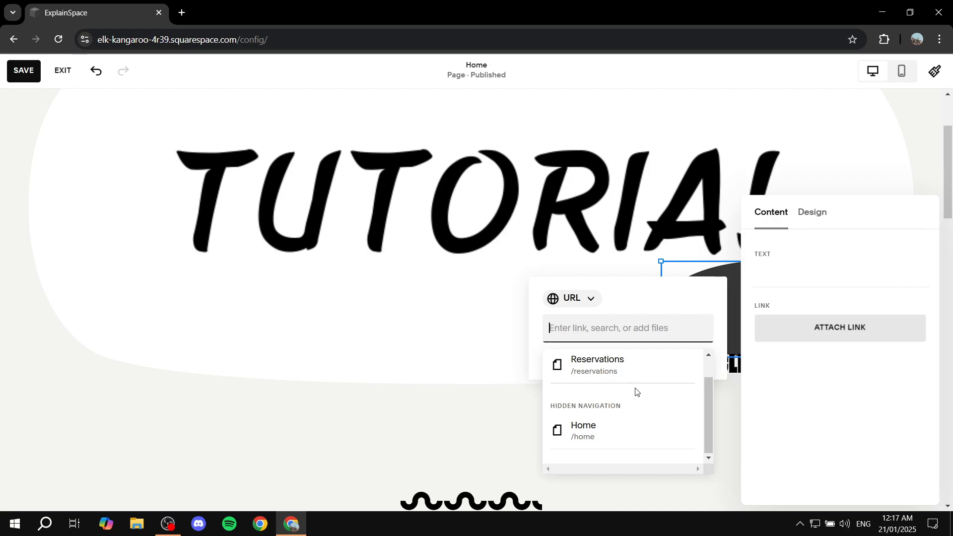
text(oogle.com)
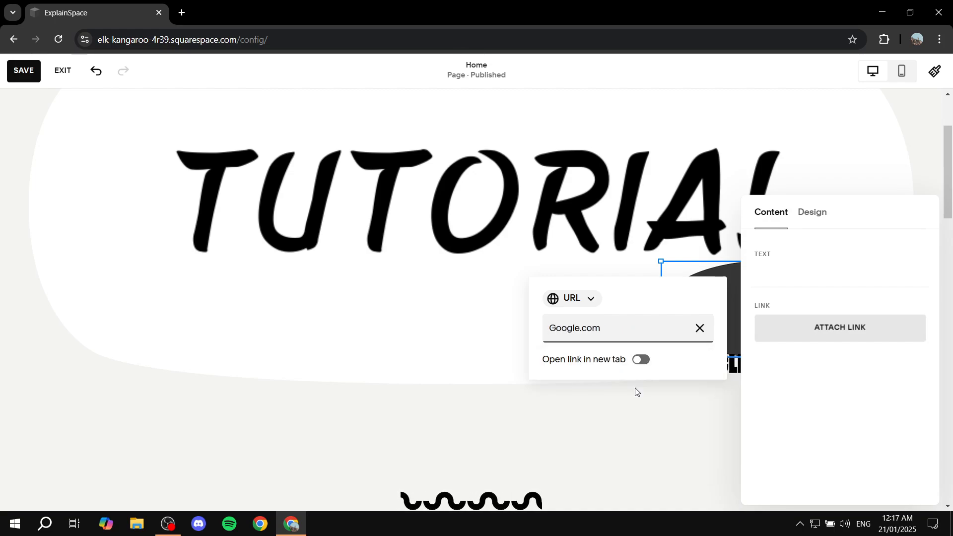
key(Return)
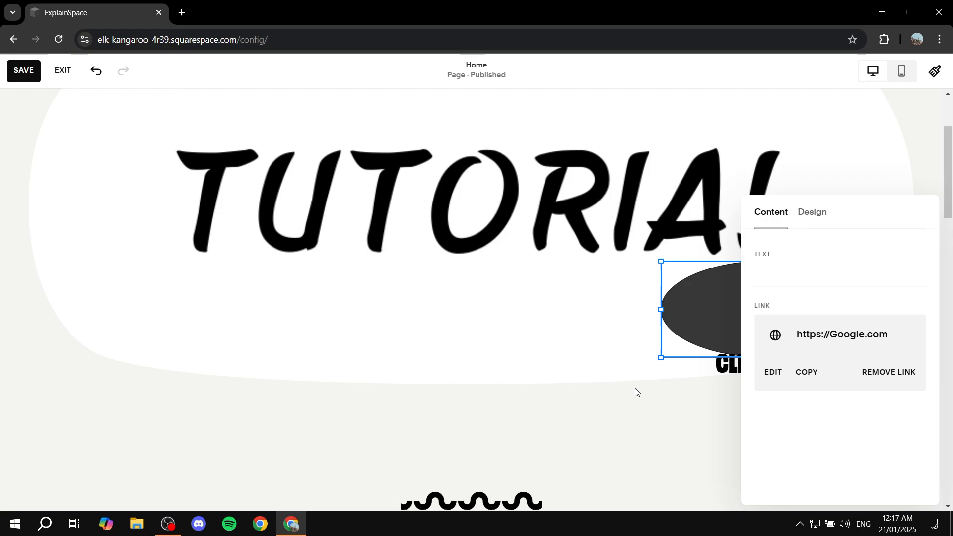
click(693, 367)
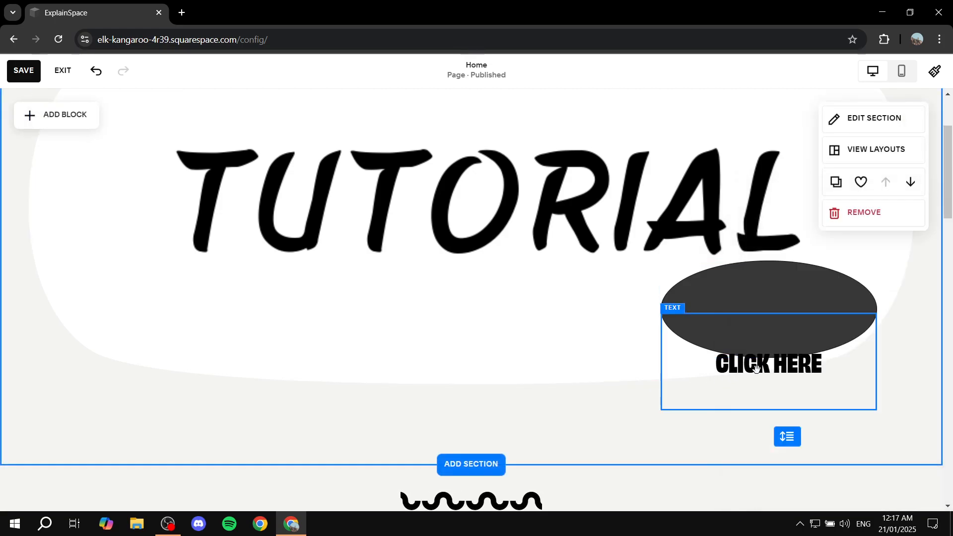
- Move the CLICK HERE text back up onto the centre of the dark oval button
click(766, 319)
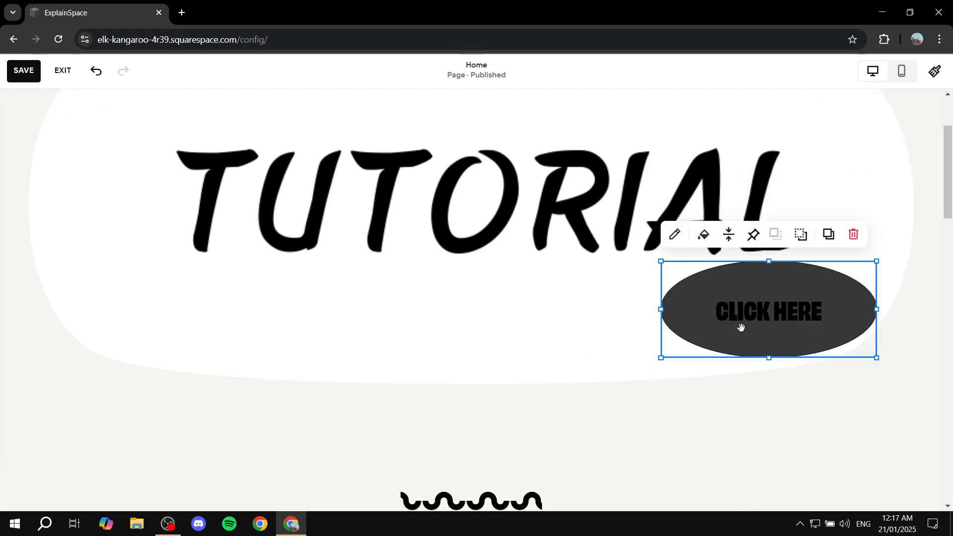
click(571, 341)
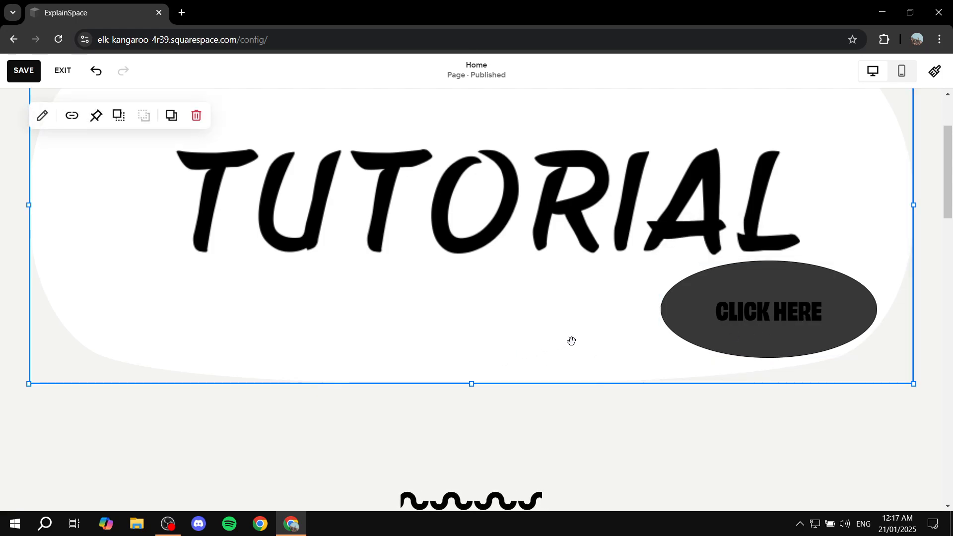
- Look over the Home page from the TUTORIAL image down to the section with the burger image
scroll(571, 342, down, 6)
scroll(546, 213, up, 1)
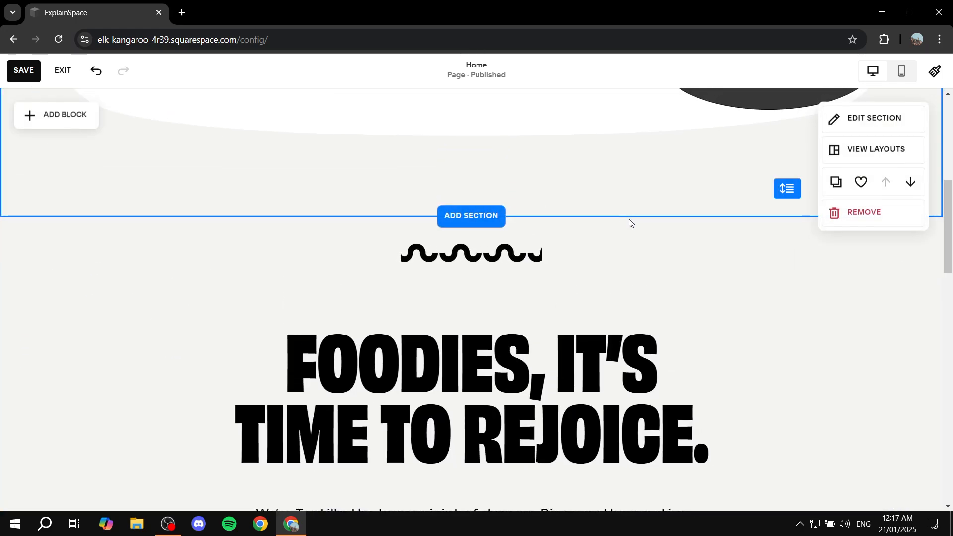
scroll(705, 248, up, 3)
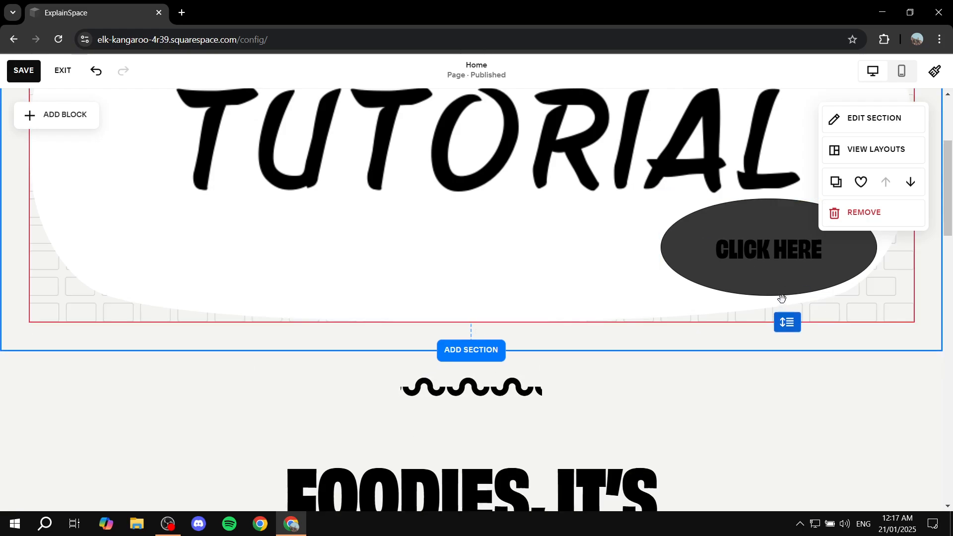
click(780, 317)
scroll(506, 378, down, 3)
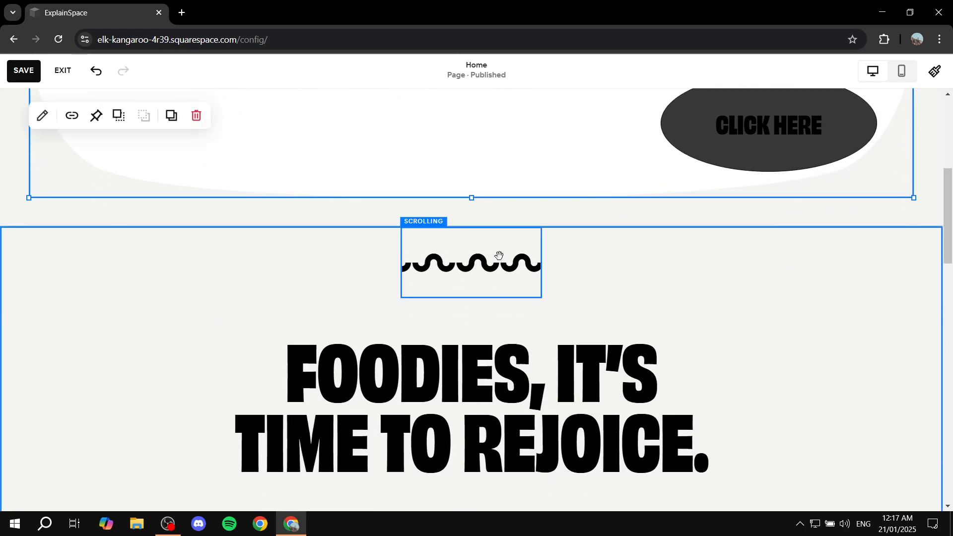
scroll(570, 321, down, 1)
scroll(570, 321, down, 1)
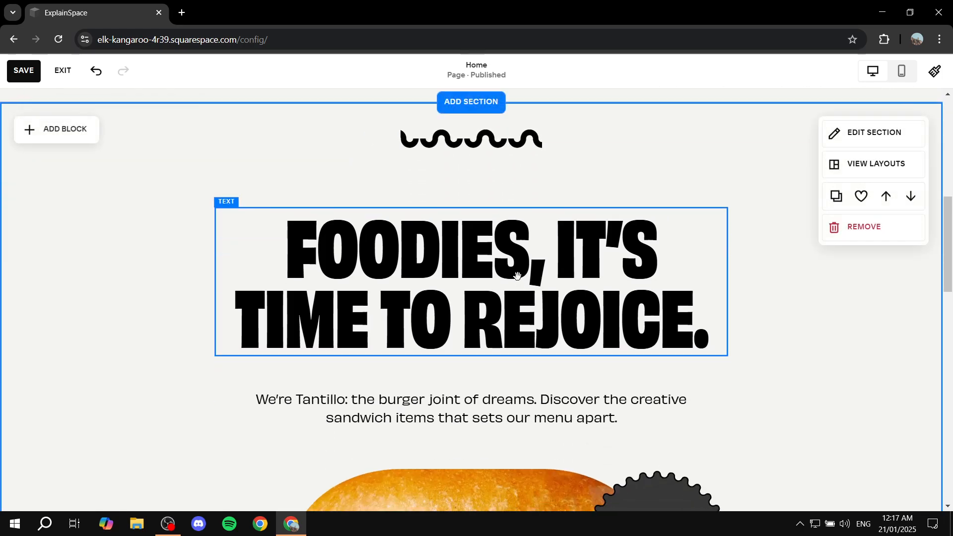
click(365, 251)
scroll(491, 261, down, 4)
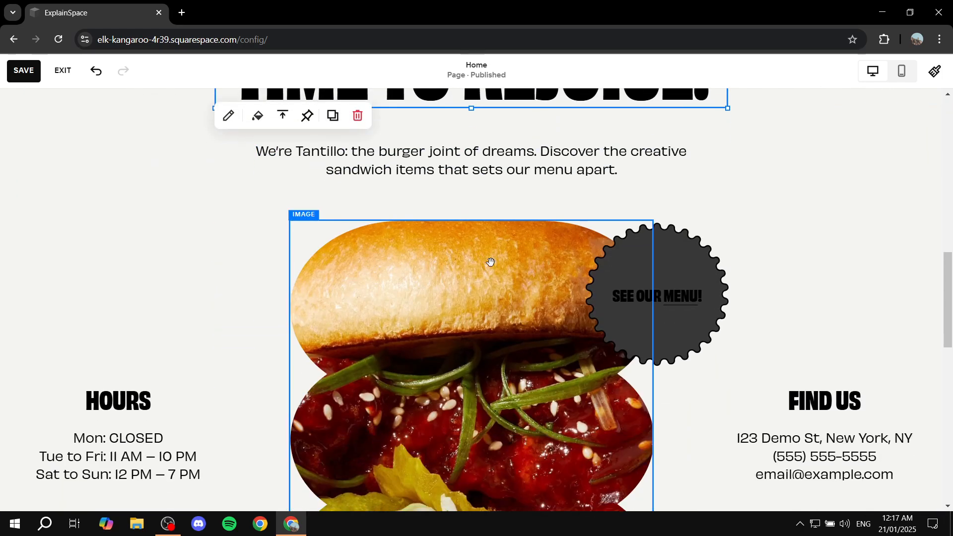
scroll(533, 270, up, 5)
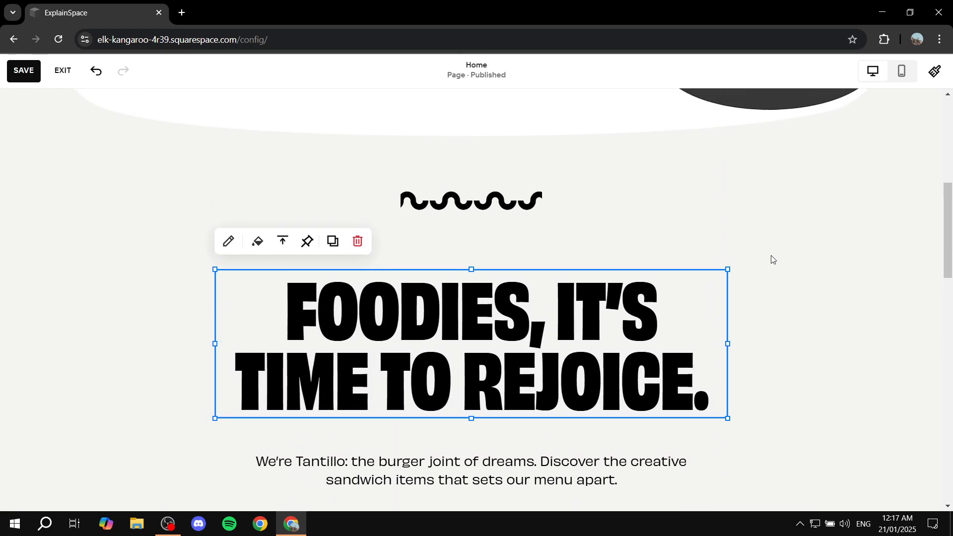
- Delete the wavy scrolling block, the FOODIES heading and the Tantillo description from the section below the TUTORIAL image
click(489, 197)
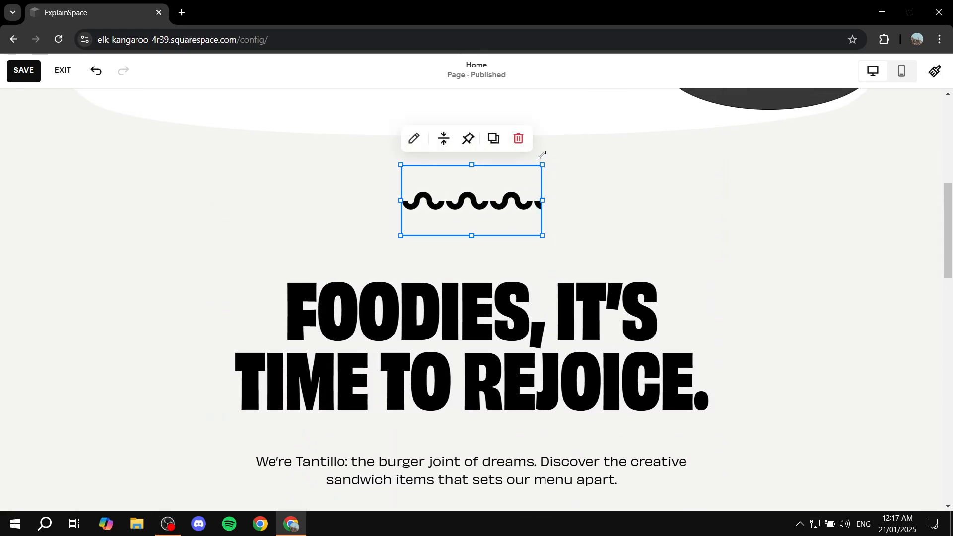
click(518, 139)
click(544, 319)
click(357, 242)
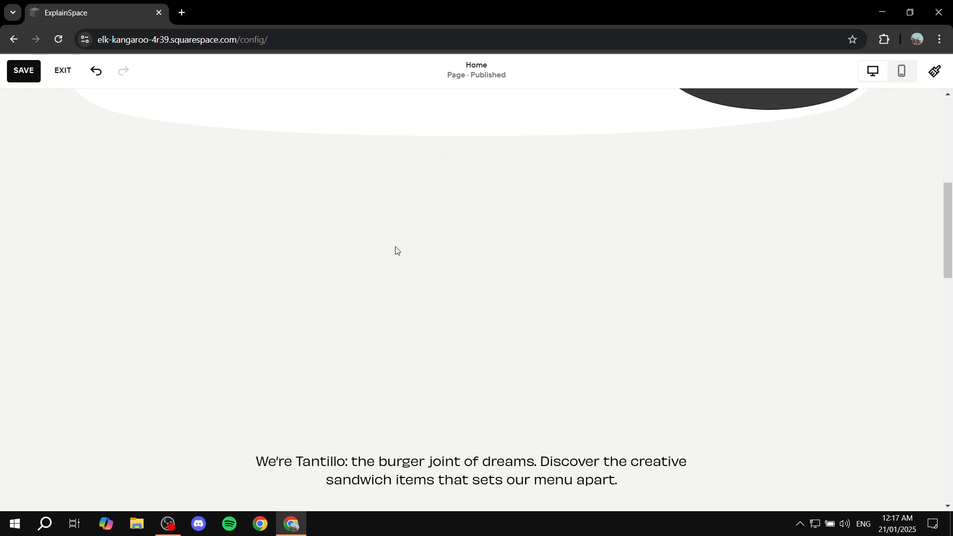
click(395, 425)
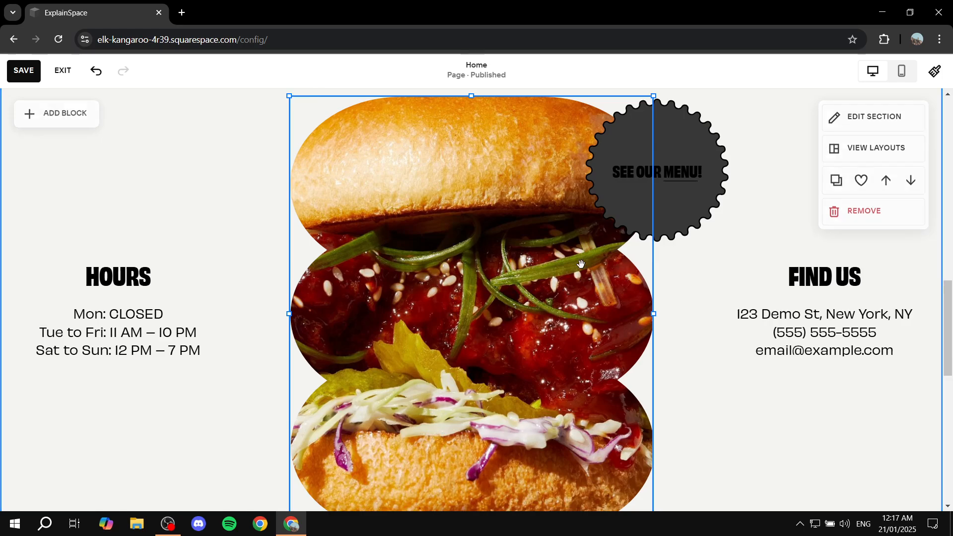
- Delete the burger image and the SEE OUR MENU! text on the round badge
click(581, 263)
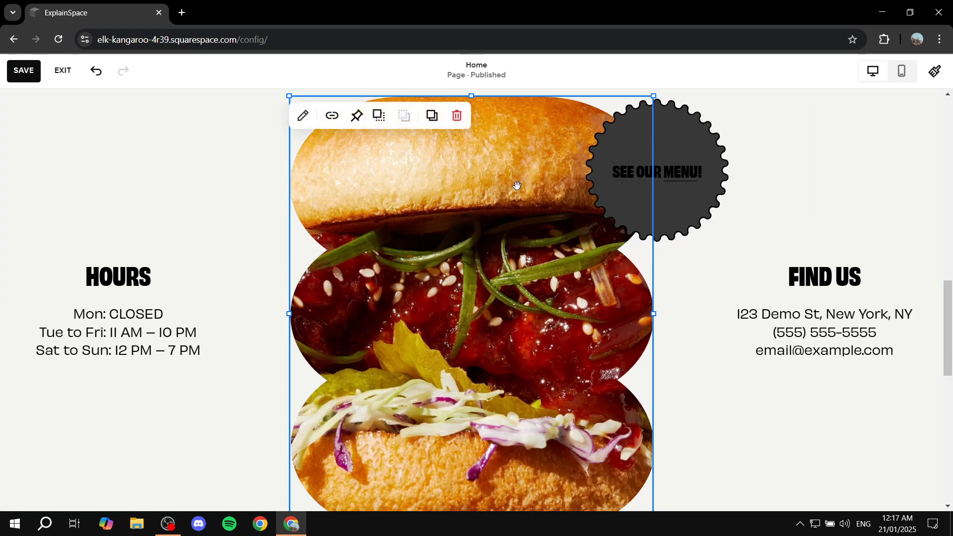
click(455, 120)
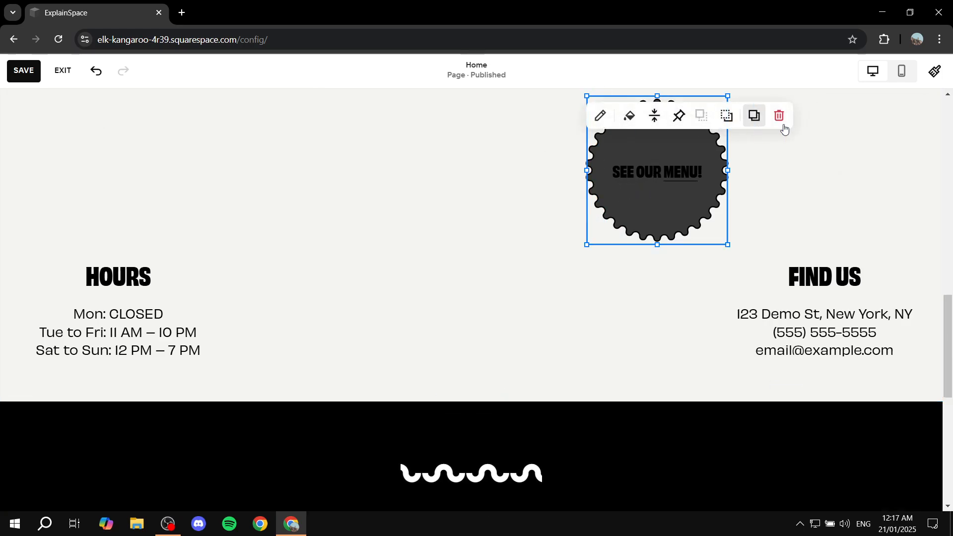
click(777, 118)
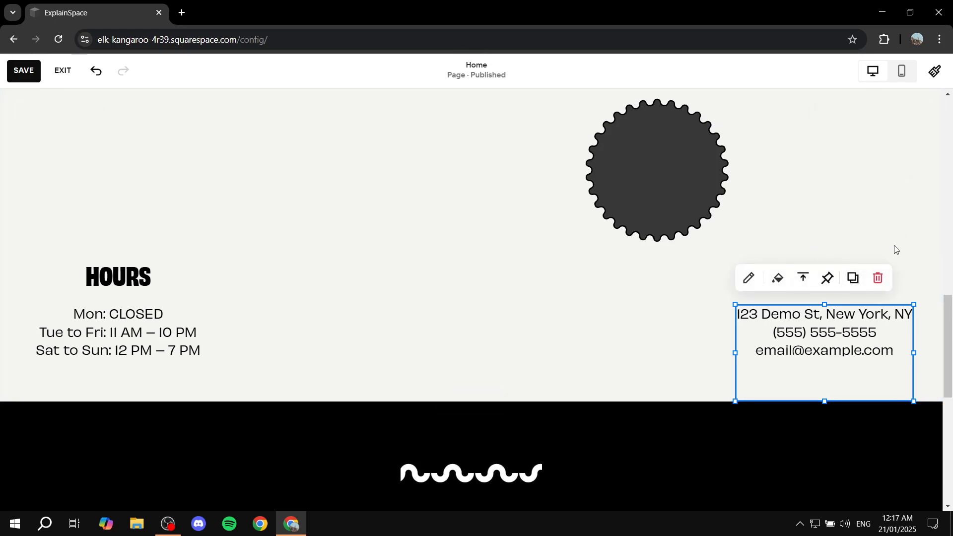
- Delete the FIND US and HOURS text blocks and the round badge to clear the rest of the section
click(878, 278)
drag(846, 341, 603, 183)
click(655, 116)
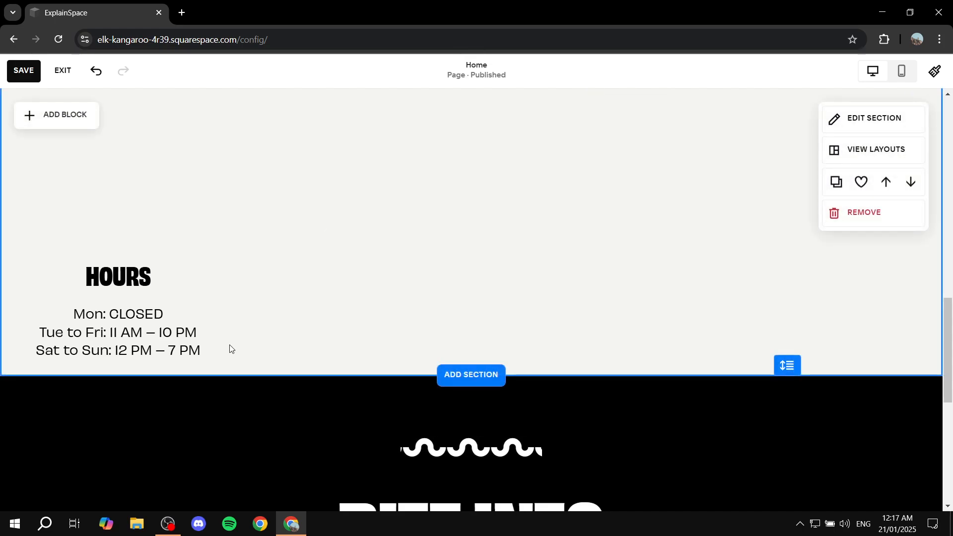
drag(230, 348, 173, 235)
click(95, 225)
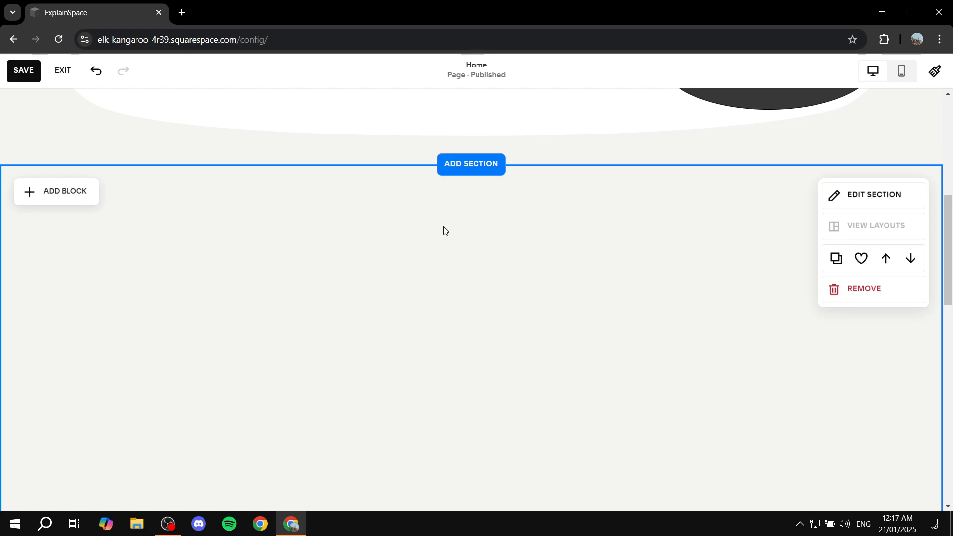
- Browse the available blocks, add a Form block to the empty section and centre it near the section's upper edge
click(56, 193)
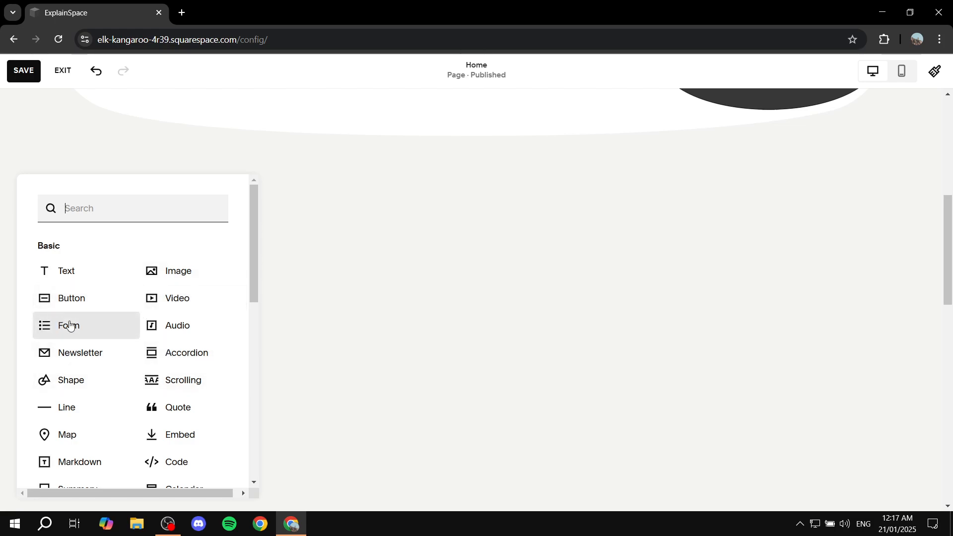
scroll(144, 358, down, 2)
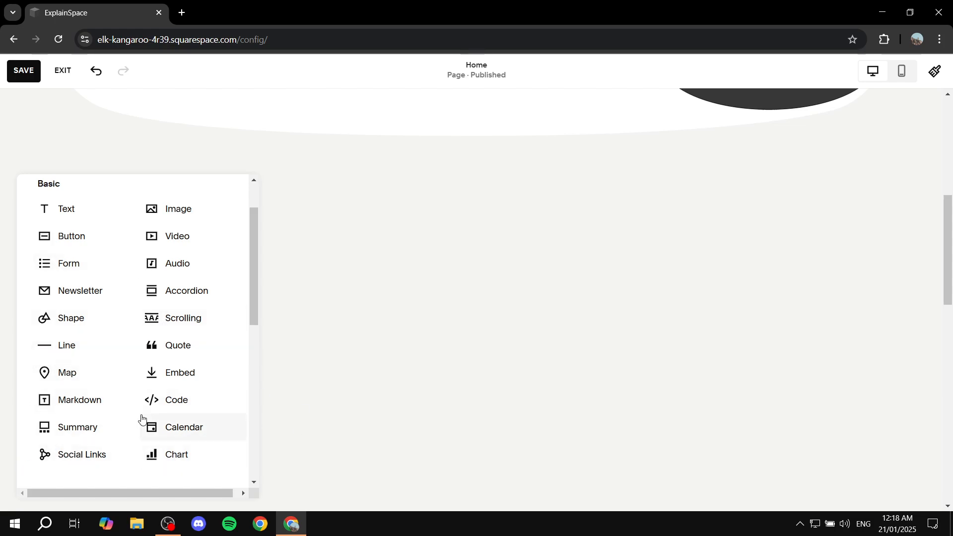
scroll(191, 396, down, 6)
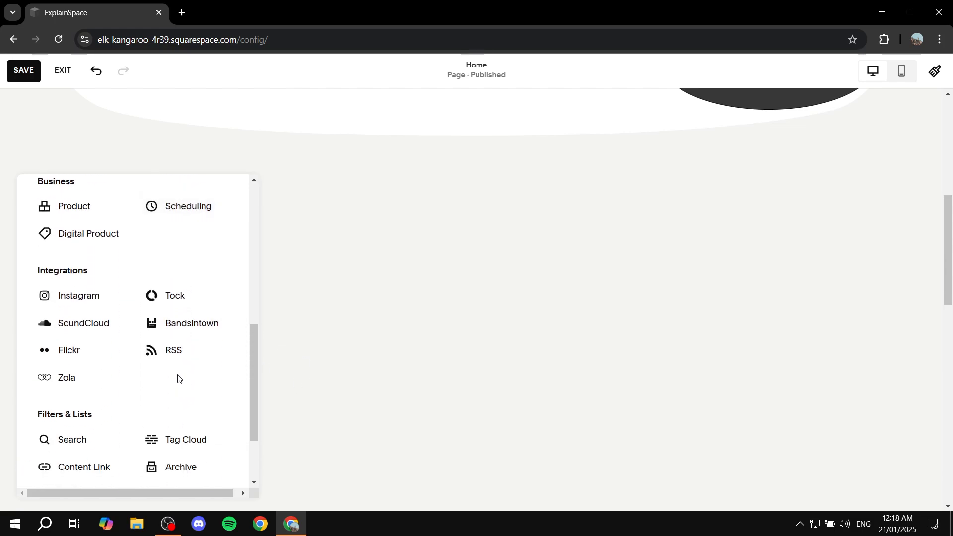
scroll(178, 379, up, 8)
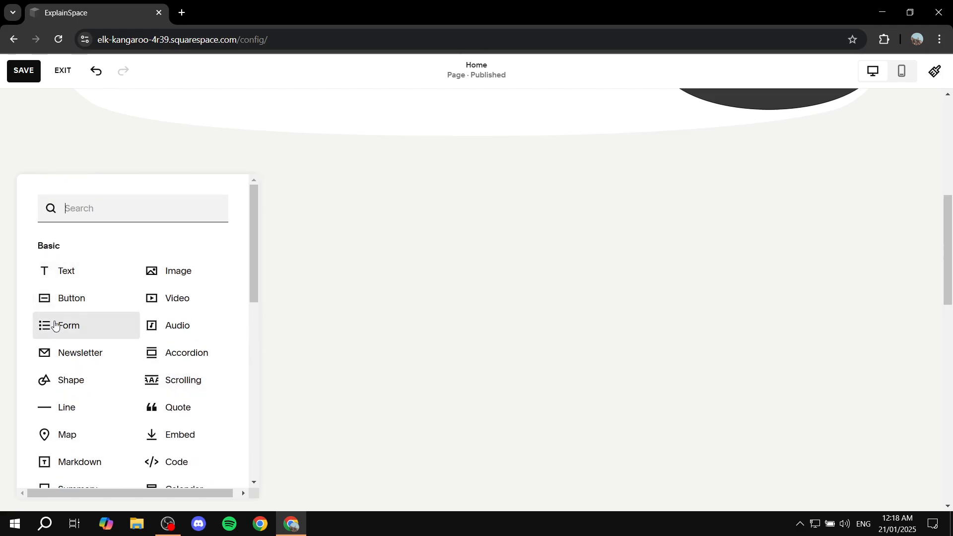
click(68, 335)
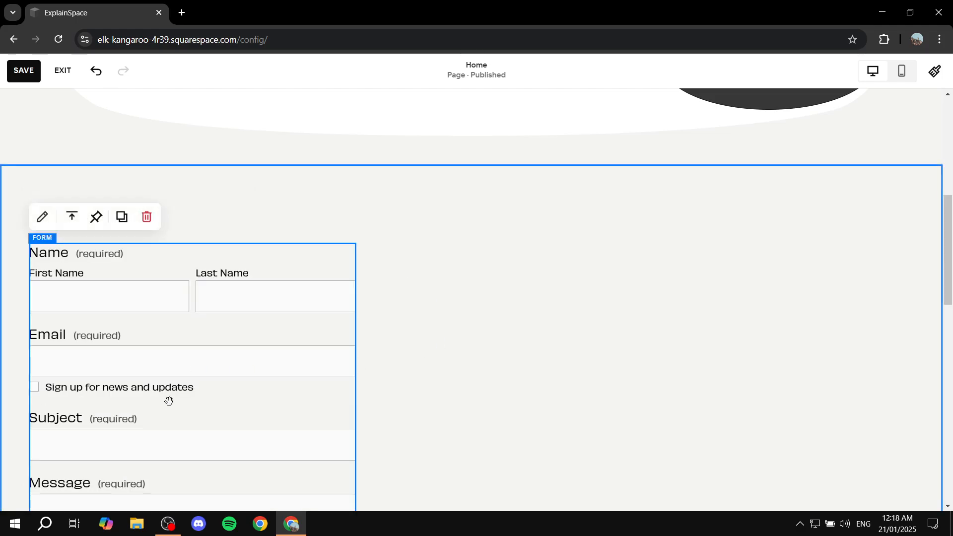
drag(170, 397, 451, 349)
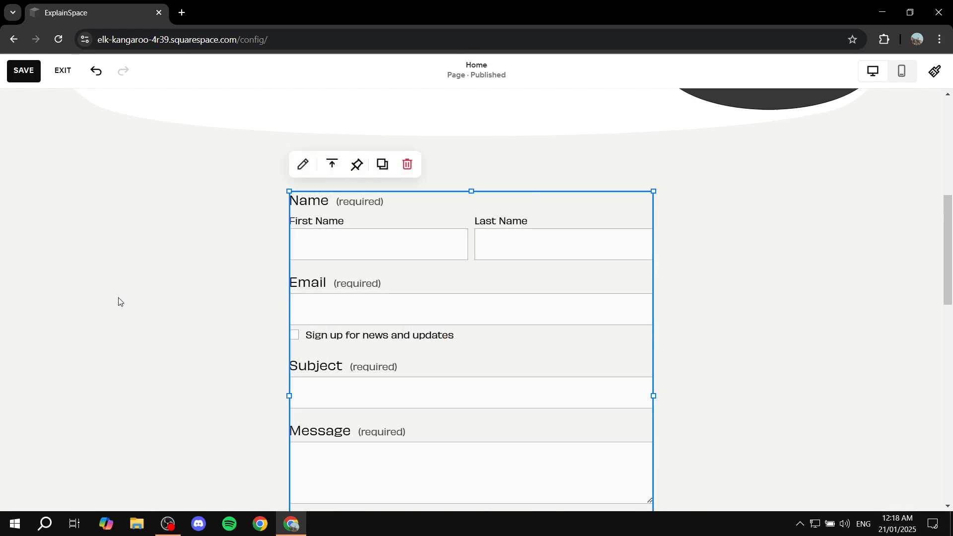
- Check the new form's content settings for its name, button text and form fields
scroll(576, 302, down, 2)
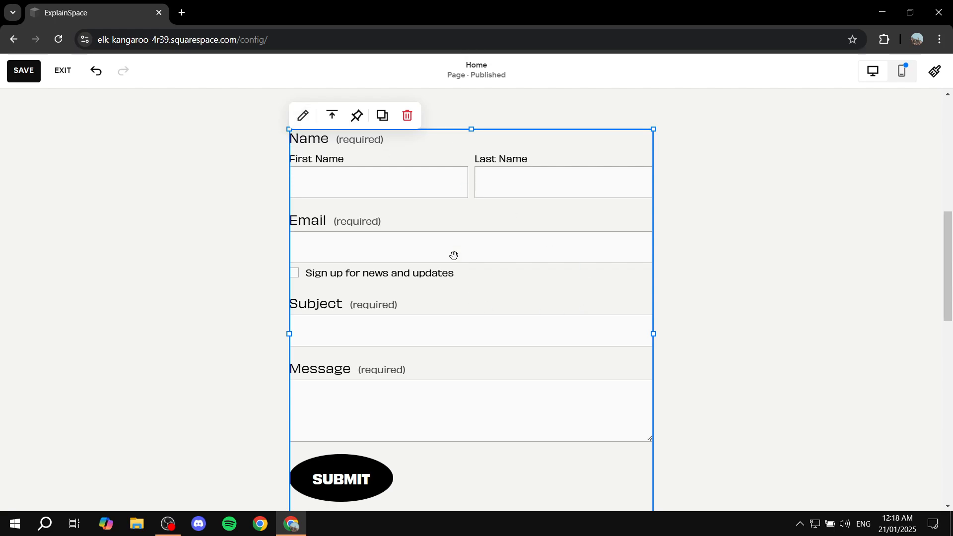
click(302, 117)
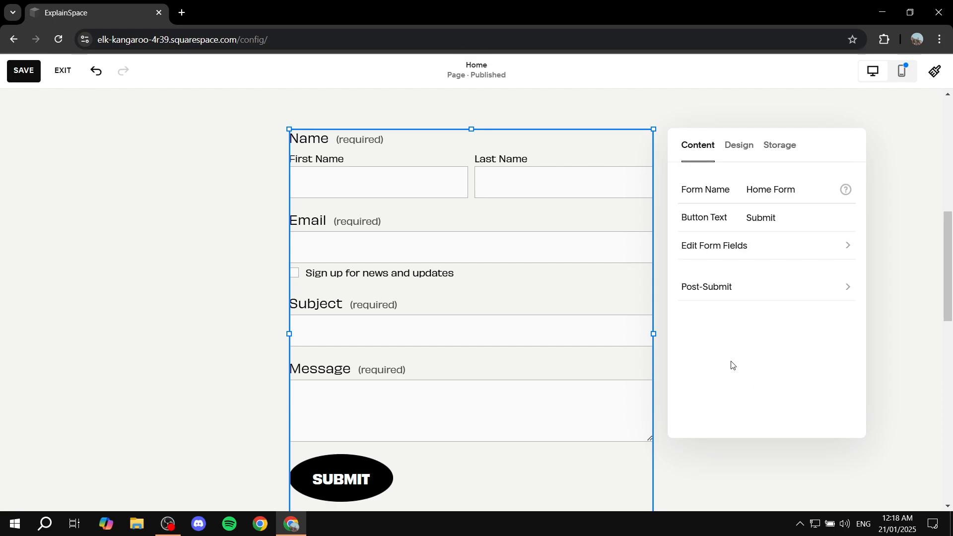
click(876, 136)
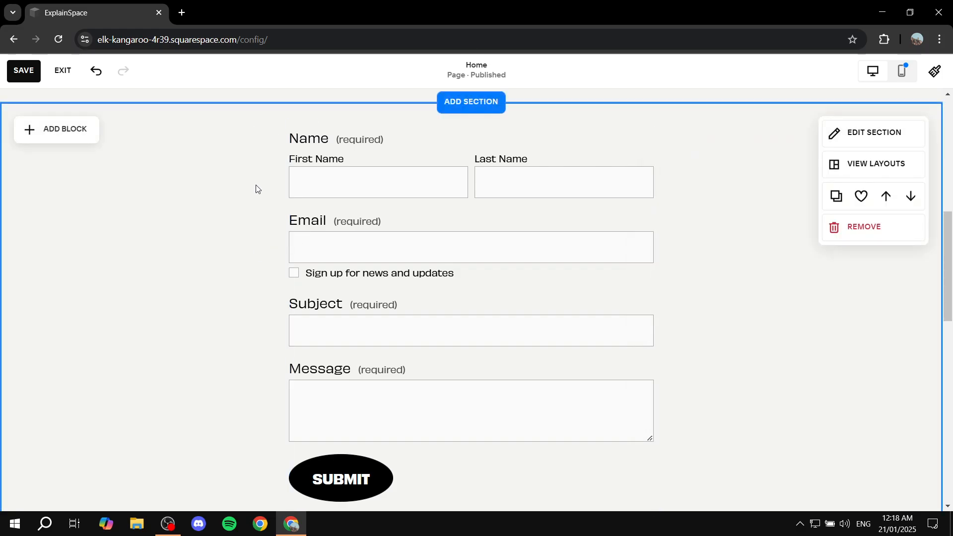
- Open the site header for editing and reduce its height slightly
scroll(425, 251, up, 6)
scroll(461, 271, down, 12)
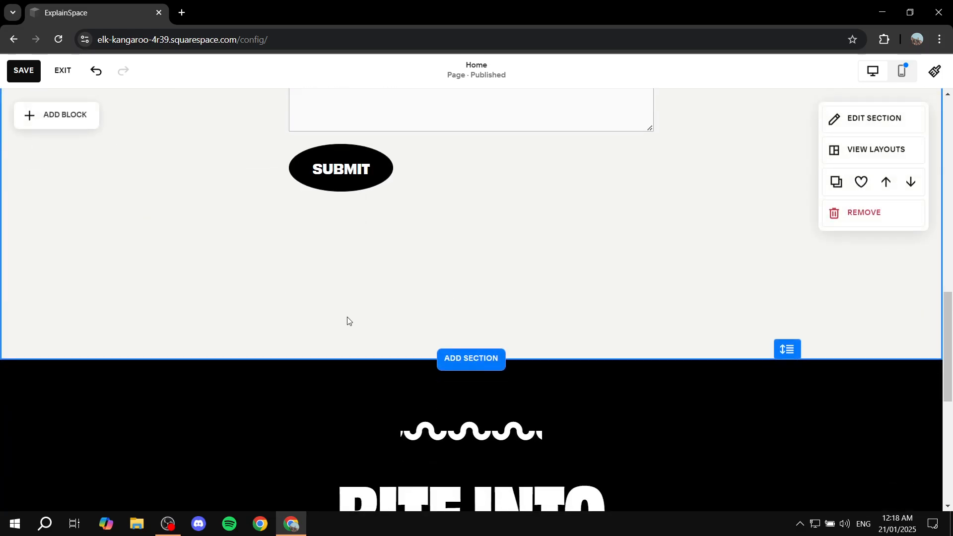
scroll(506, 331, up, 15)
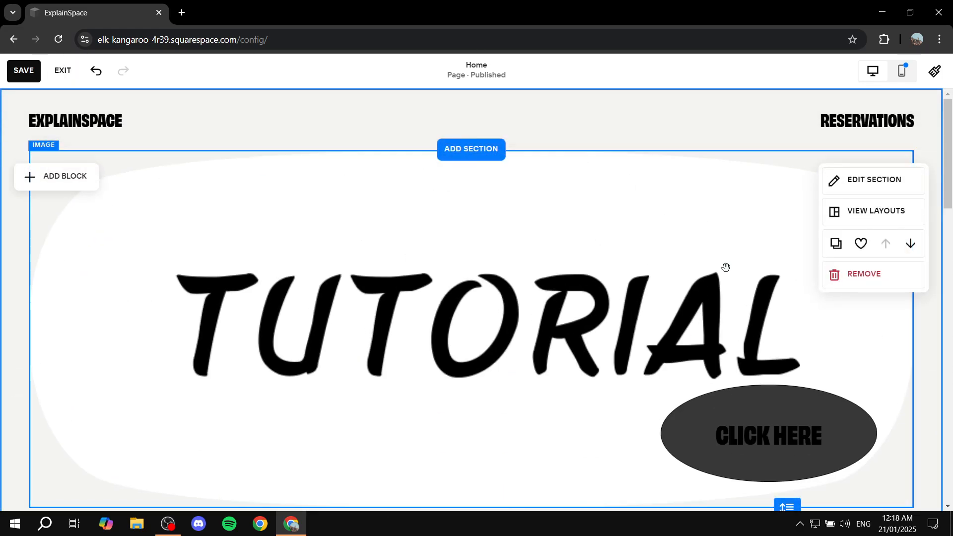
scroll(523, 306, down, 10)
scroll(610, 318, up, 12)
click(311, 117)
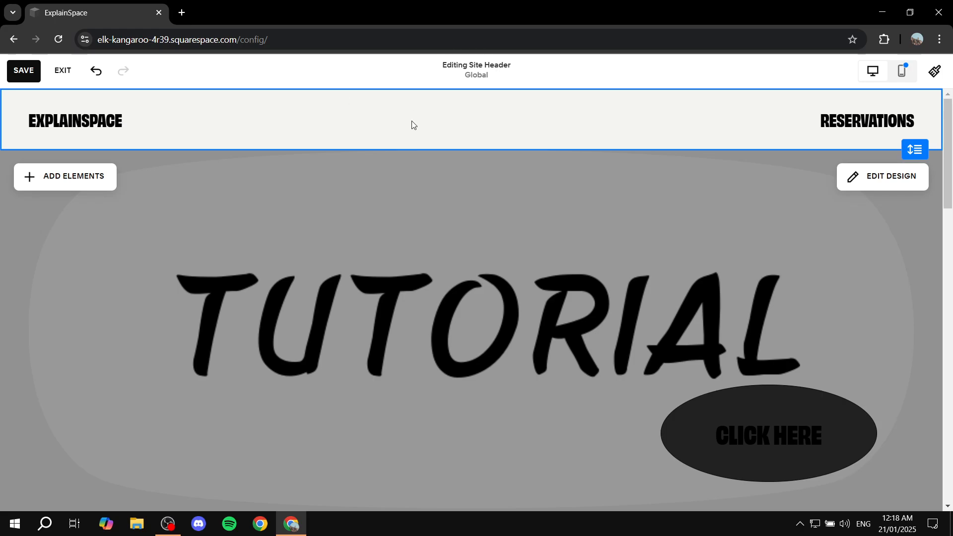
mouse_move(911, 150)
mouse_down()
mouse_move(910, 226)
mouse_move(910, 139)
mouse_move(885, 261)
mouse_move(907, 136)
mouse_move(912, 147)
mouse_up()
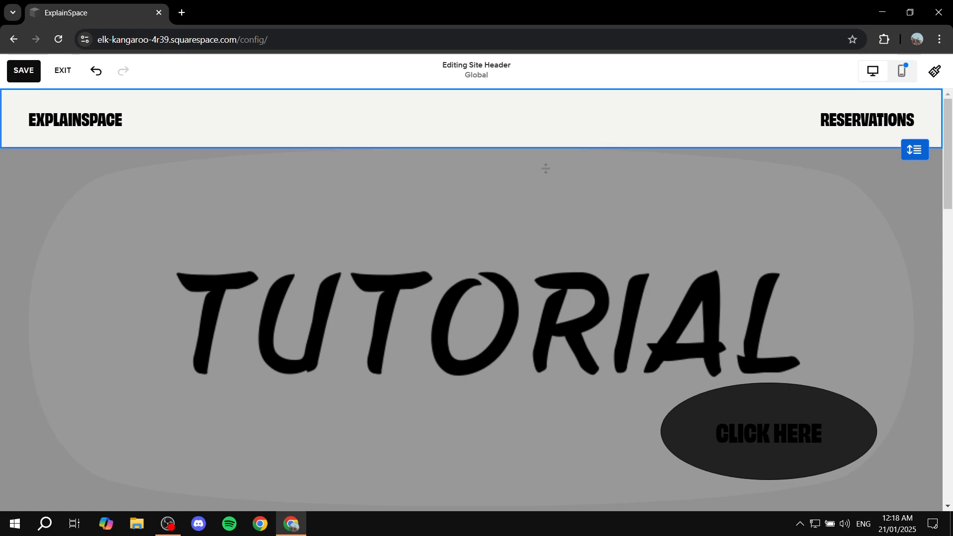
- Set the header layout to the one with navigation links directly beside the logo, and review its effects and size options
click(874, 179)
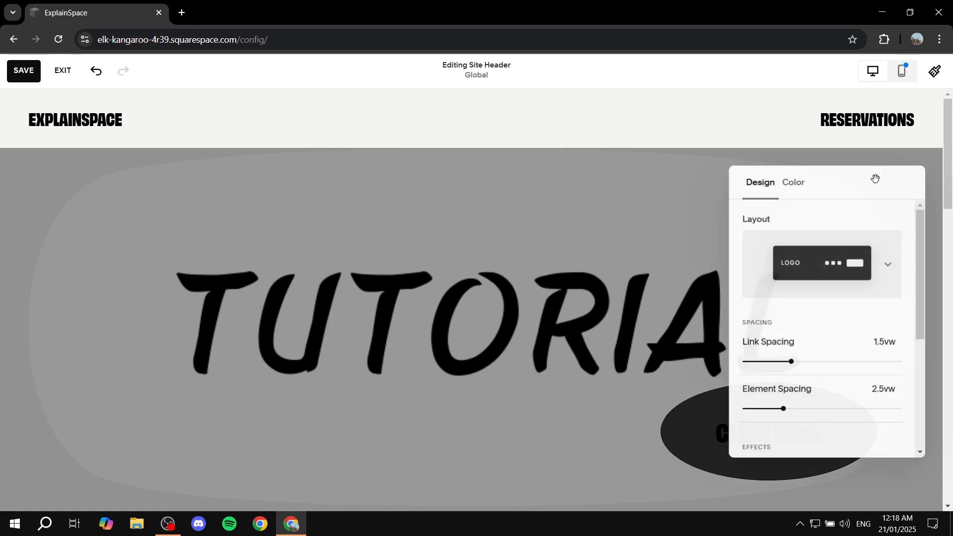
click(879, 263)
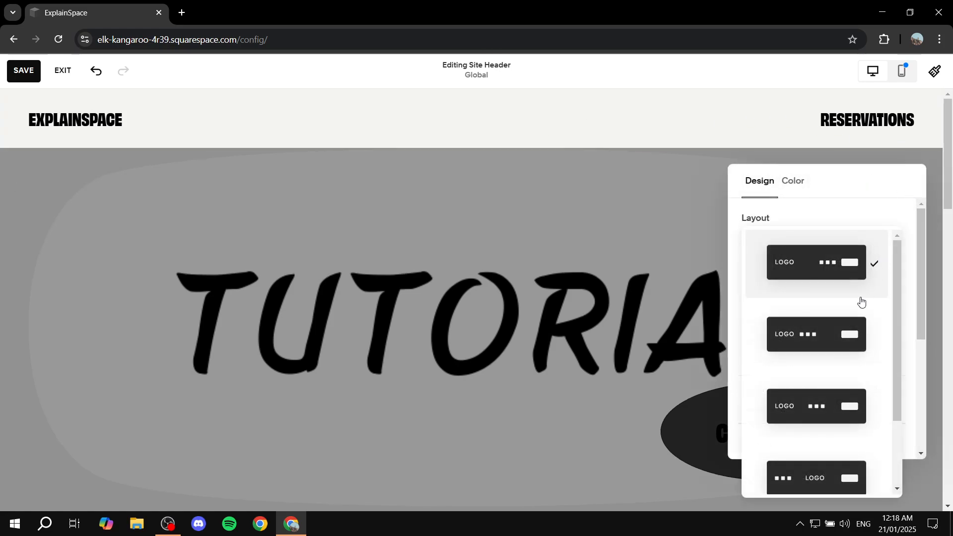
click(823, 345)
scroll(800, 255, down, 4)
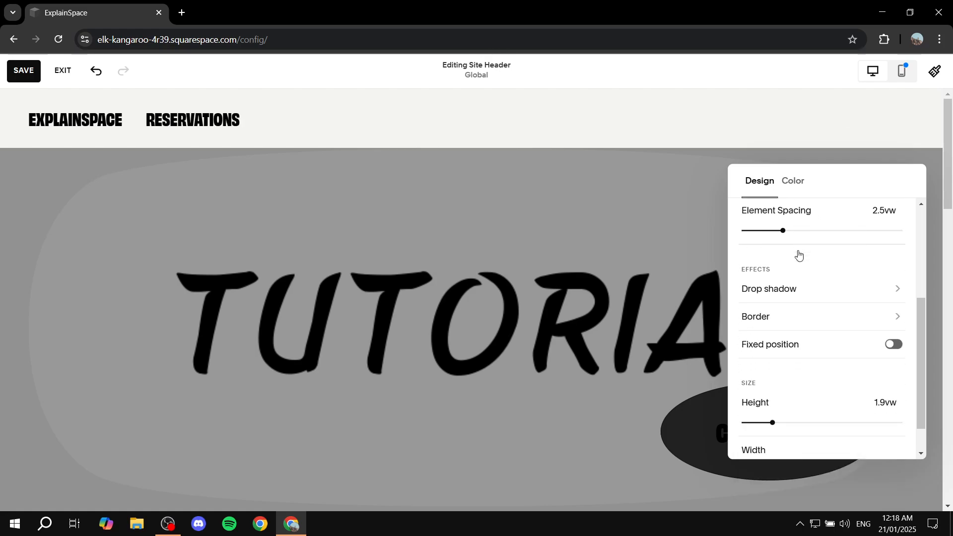
scroll(871, 278, down, 1)
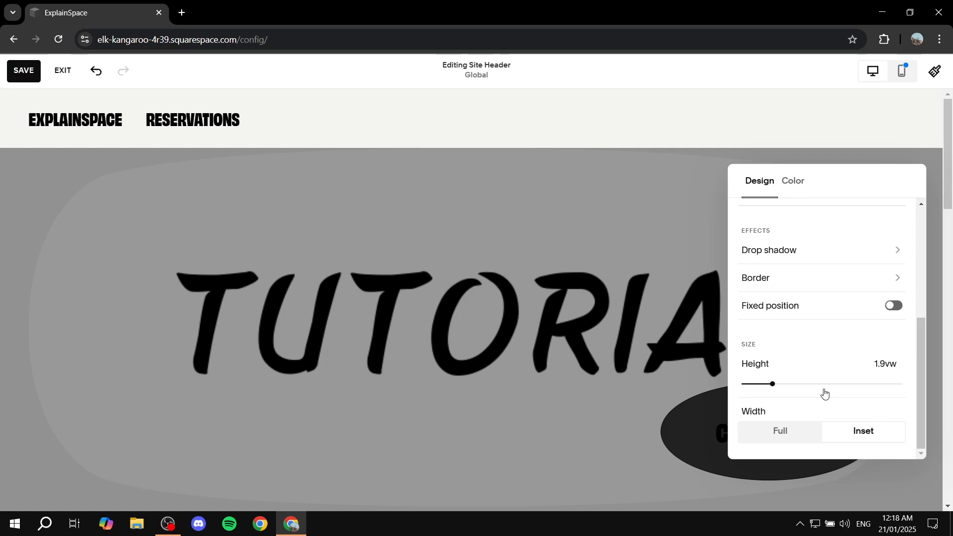
scroll(825, 315, up, 5)
- Try the Gradient colour style on the header and switch it back to Adaptive
click(805, 182)
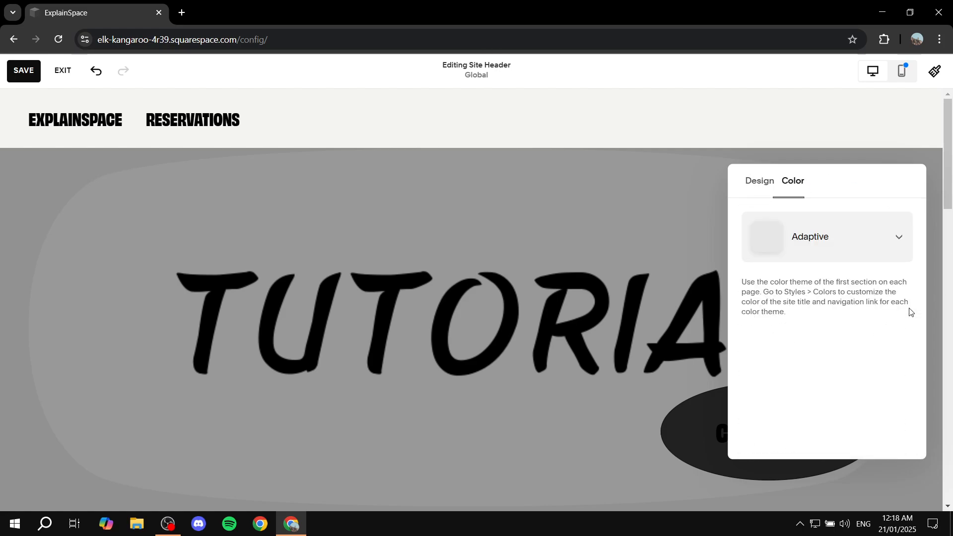
click(877, 239)
click(821, 196)
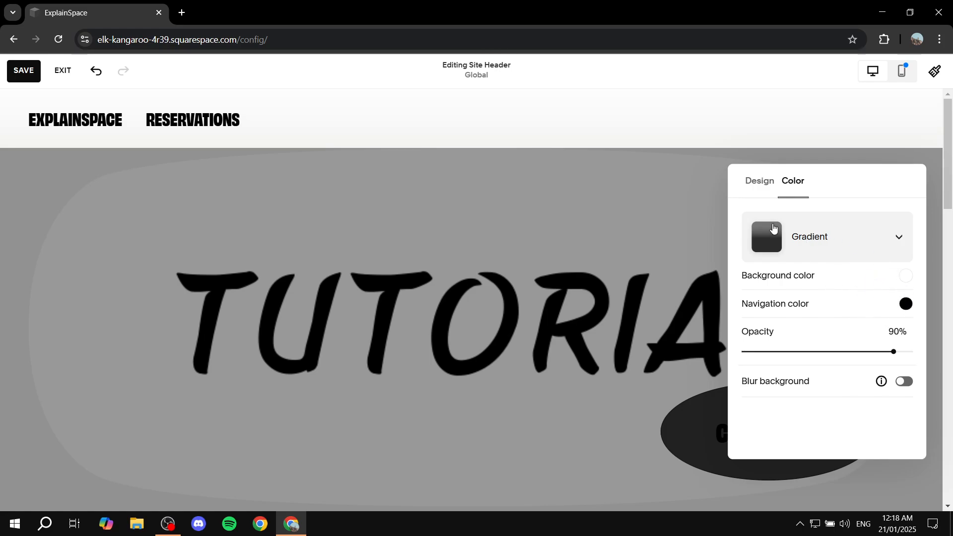
click(816, 241)
click(825, 293)
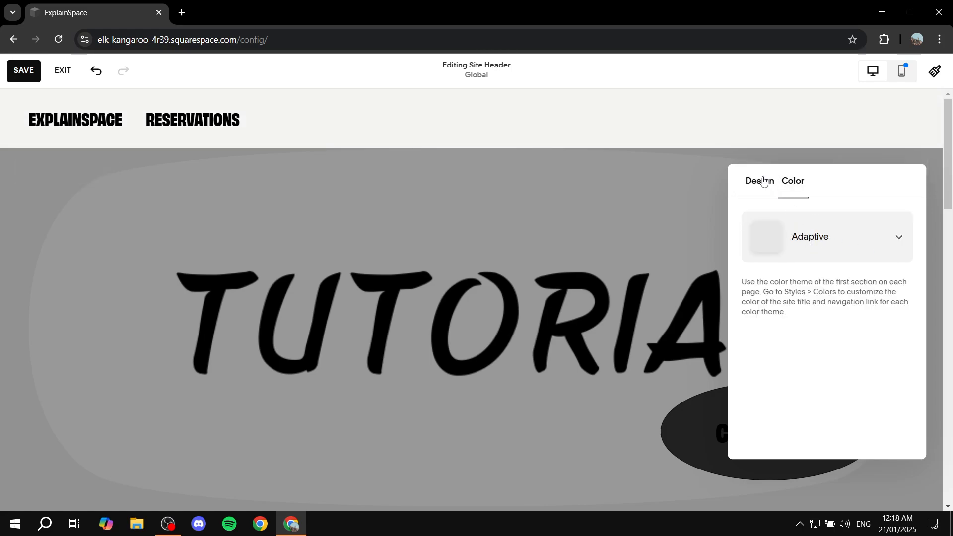
- Review the site header's effects and size settings and the elements that can be added to it
click(763, 181)
scroll(744, 377, down, 4)
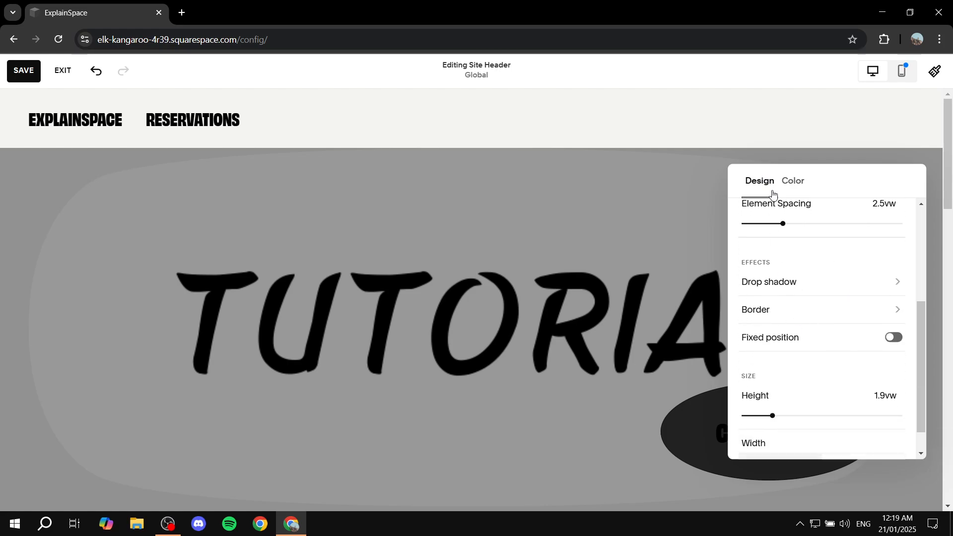
scroll(819, 325, down, 1)
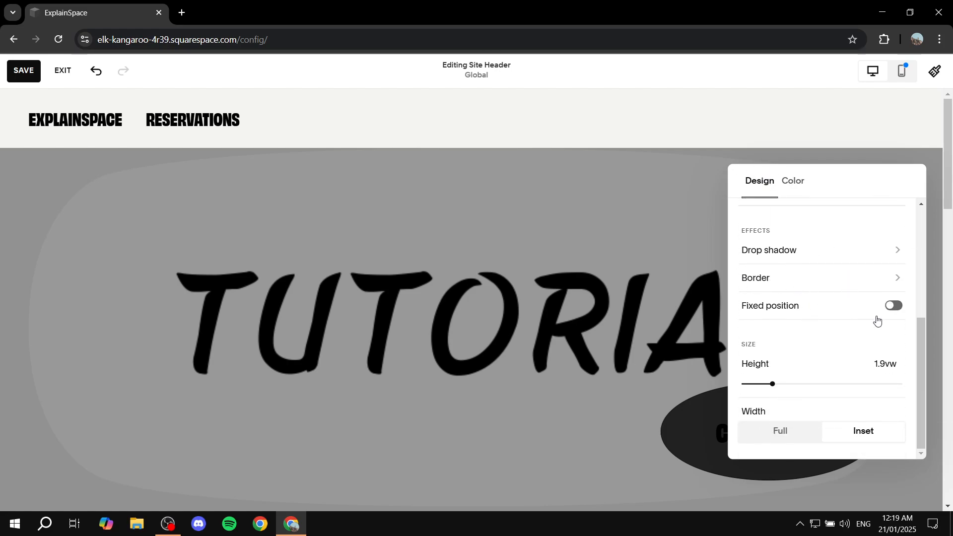
click(607, 395)
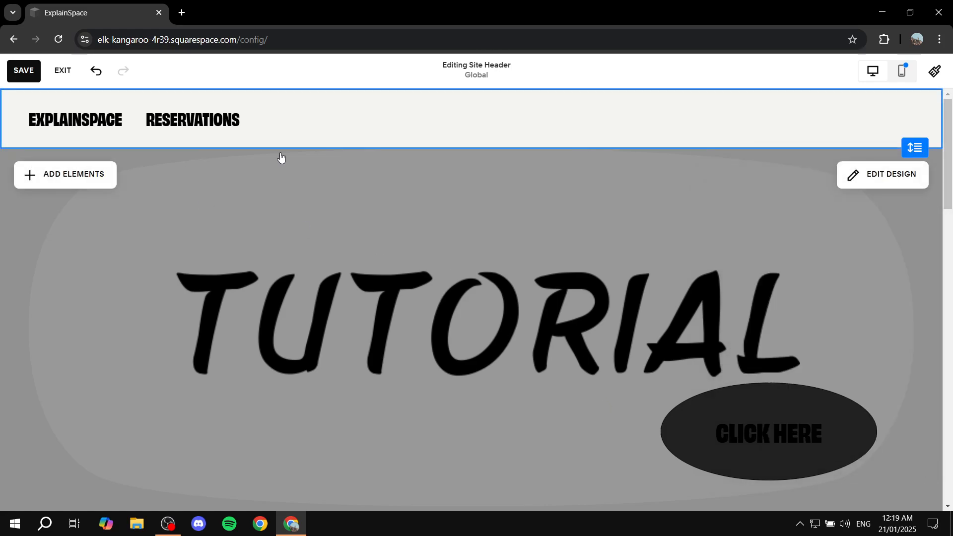
click(47, 179)
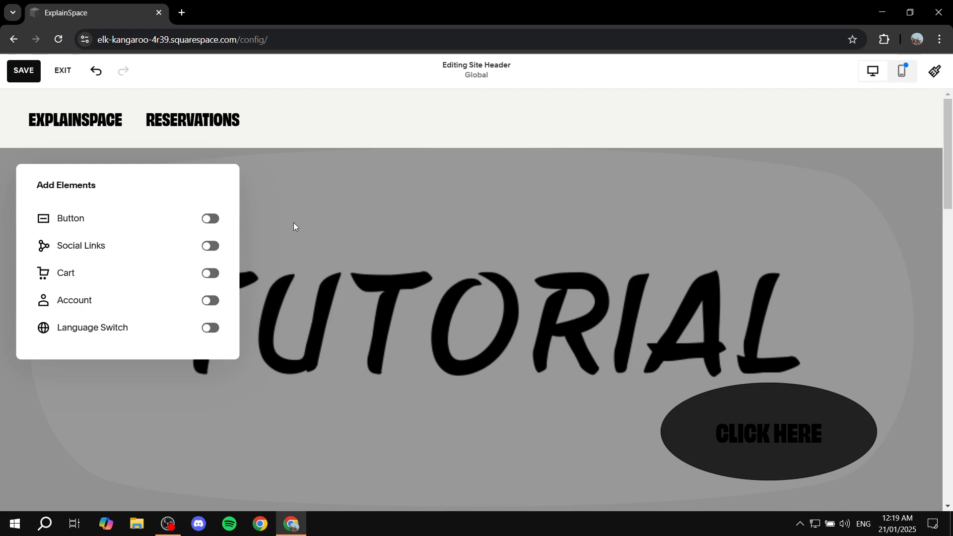
click(400, 203)
- Open the site footer for editing and review its section's colour themes and background options
scroll(409, 268, down, 12)
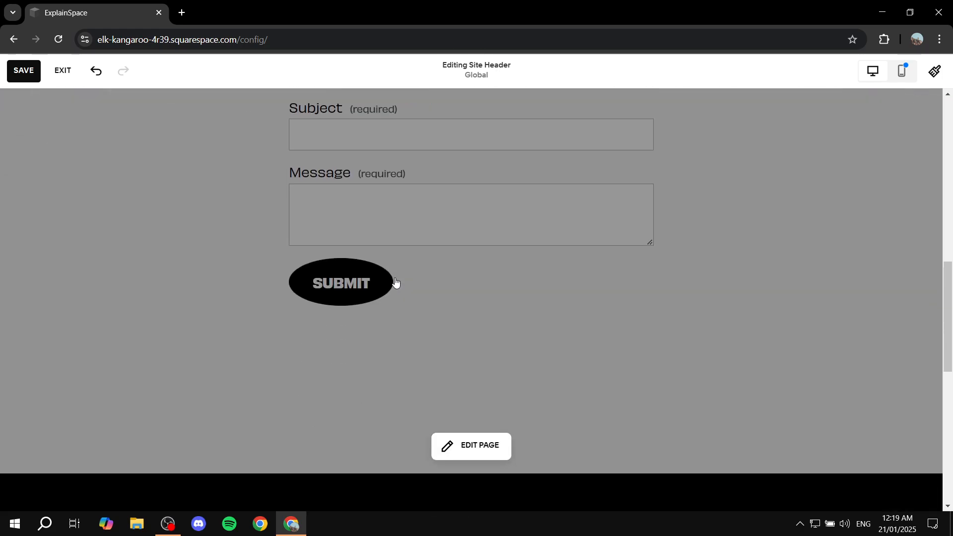
scroll(436, 302, down, 5)
click(609, 232)
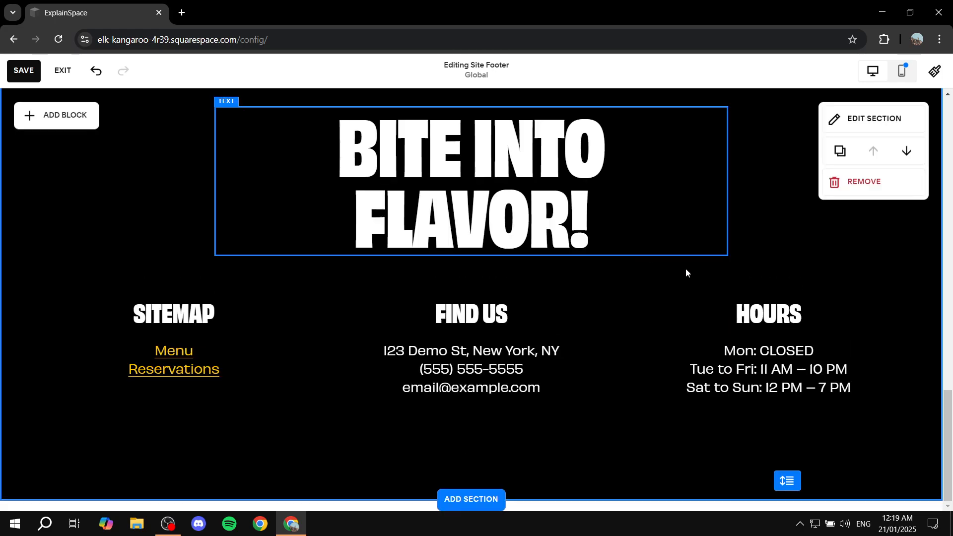
scroll(759, 212, up, 1)
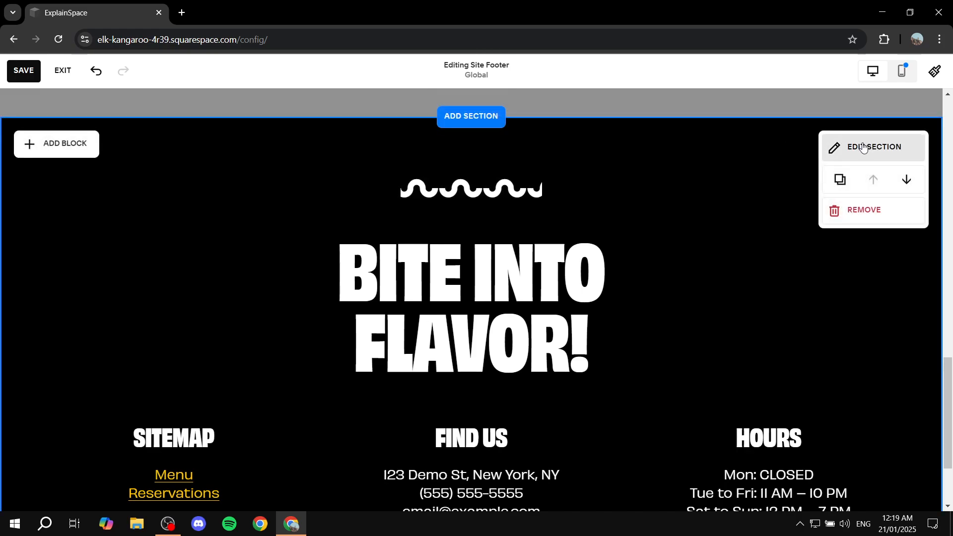
click(838, 147)
click(868, 223)
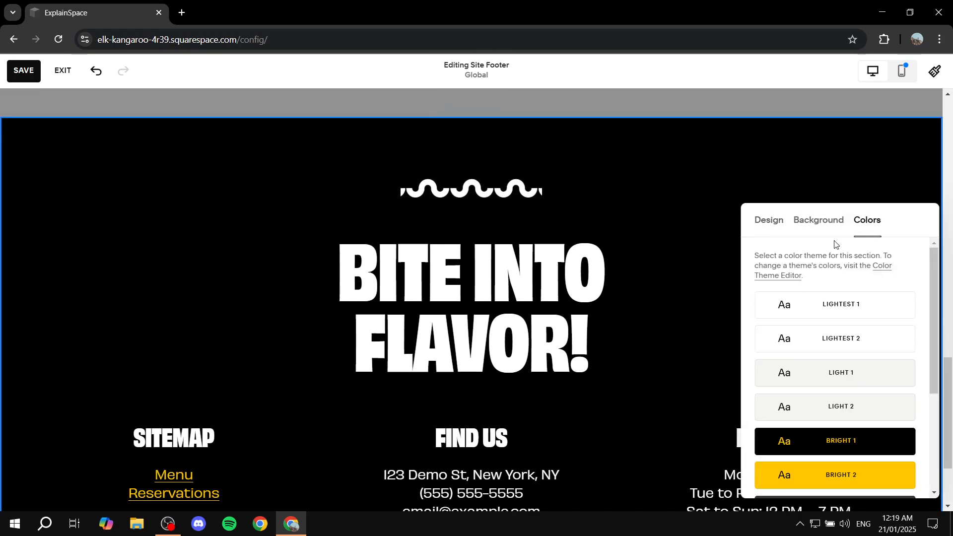
click(826, 220)
click(708, 173)
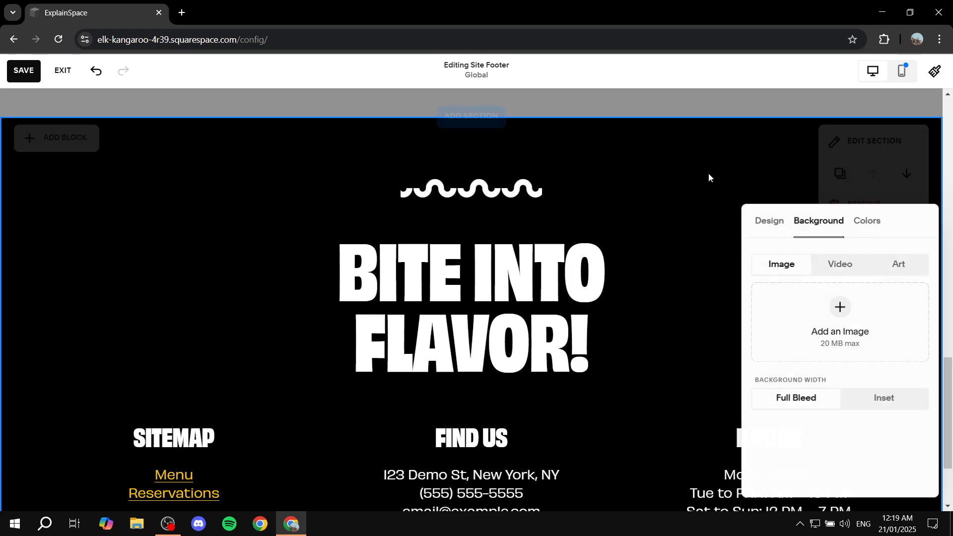
- Save the edits made to the site
scroll(586, 273, up, 5)
scroll(586, 273, up, 5)
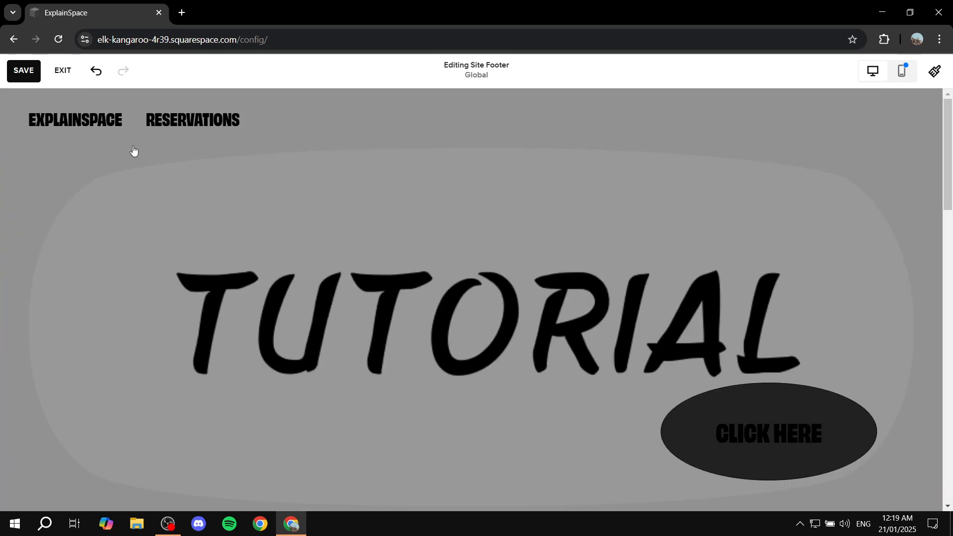
click(15, 75)
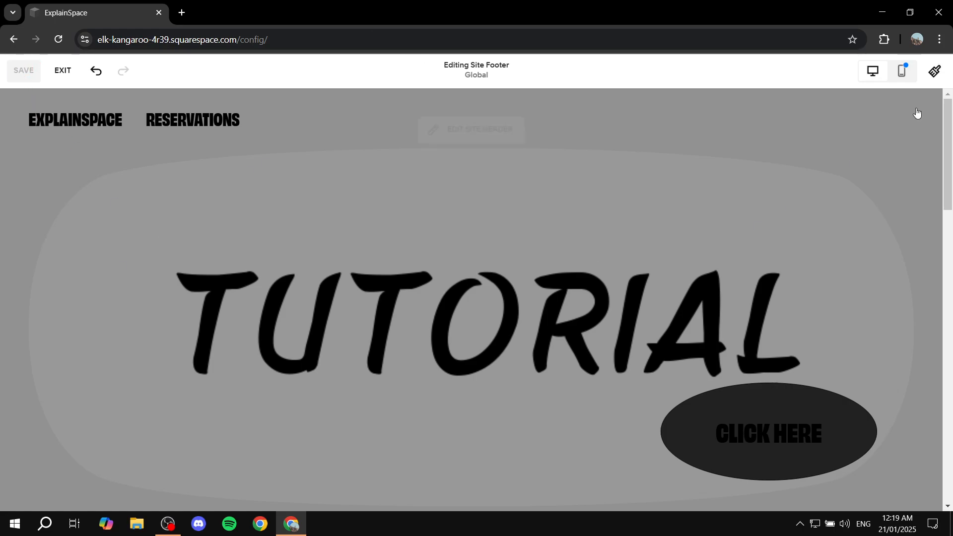
- Review the Site Styles options for themes, fonts, colours, buttons and forms, and close them
click(935, 72)
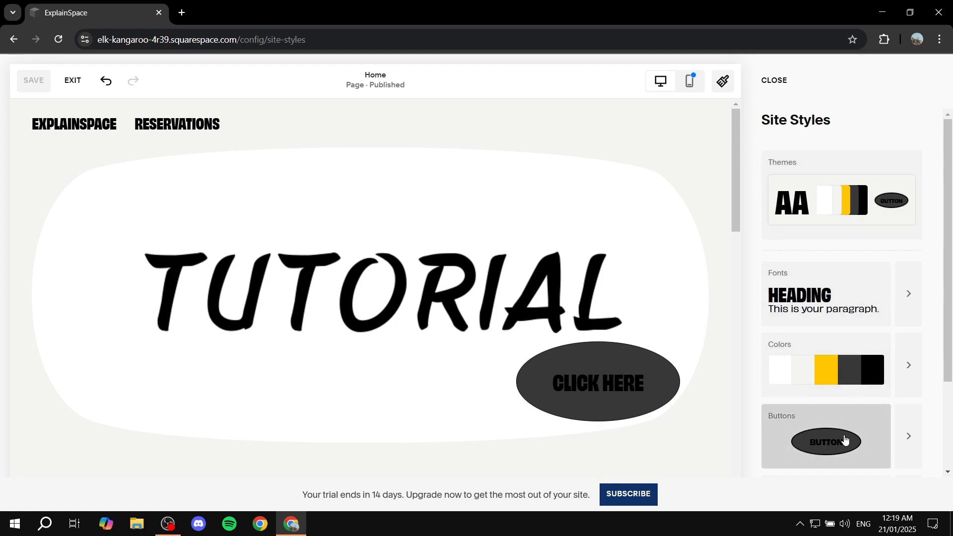
scroll(798, 413, down, 3)
scroll(887, 313, up, 3)
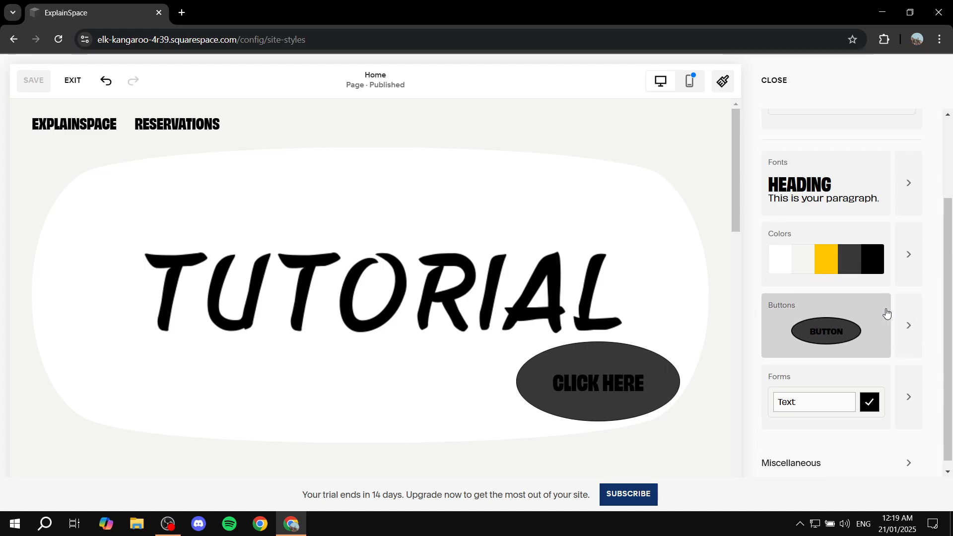
click(774, 81)
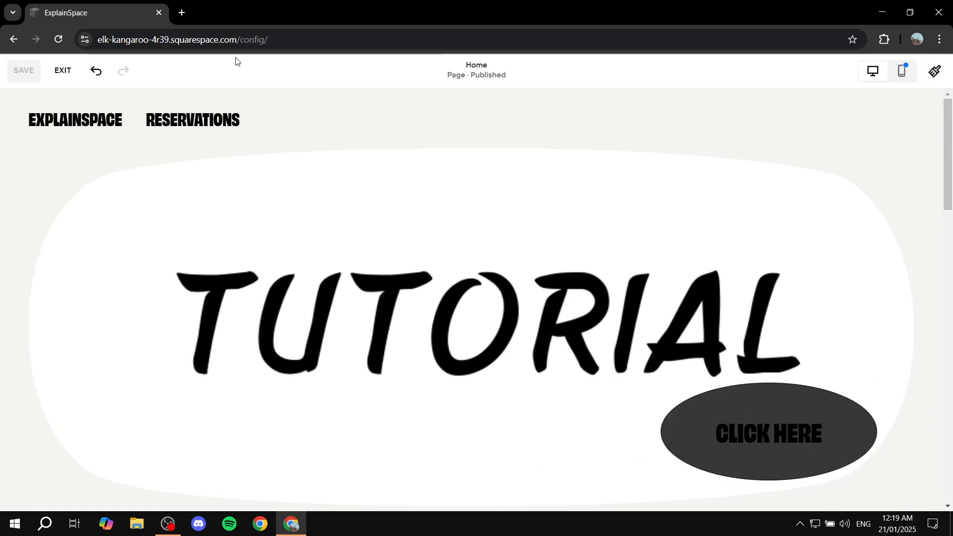
- Exit the Home page editor and open the site's page list to check the Main Navigation and Not Linked groups
click(62, 70)
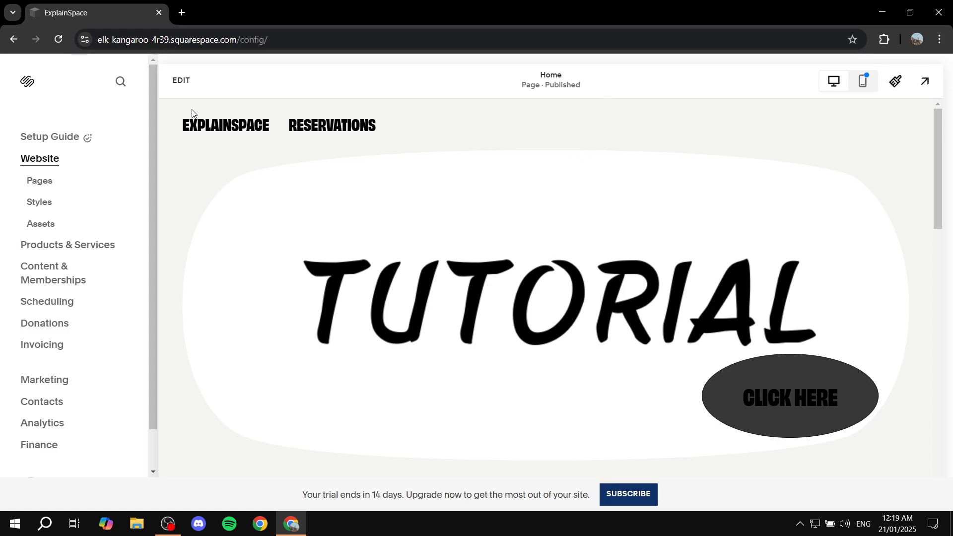
click(38, 184)
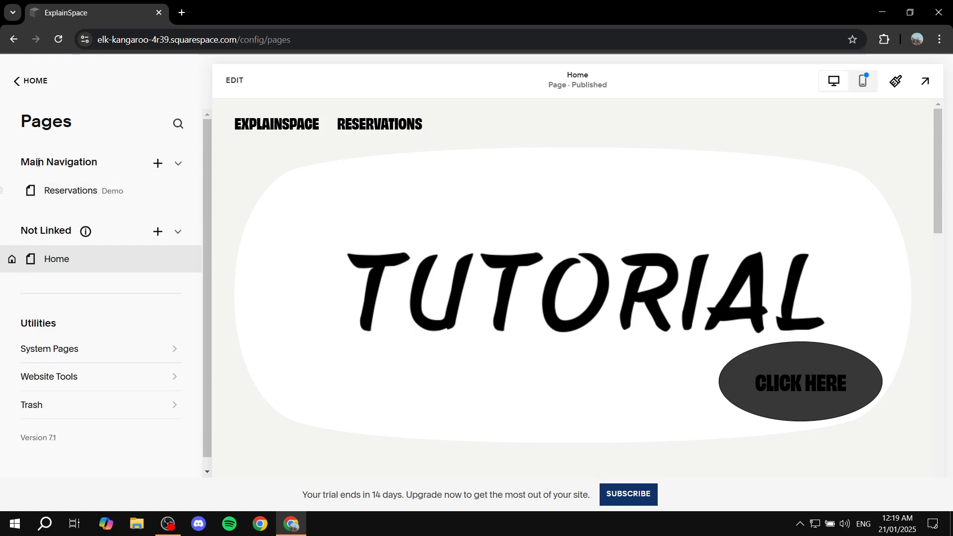
drag(17, 168, 134, 163)
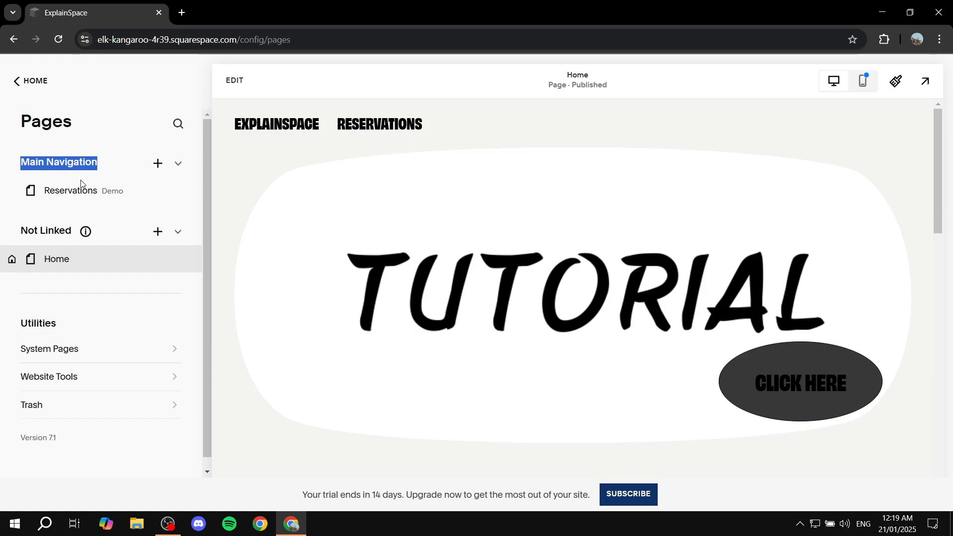
mouse_move(106, 234)
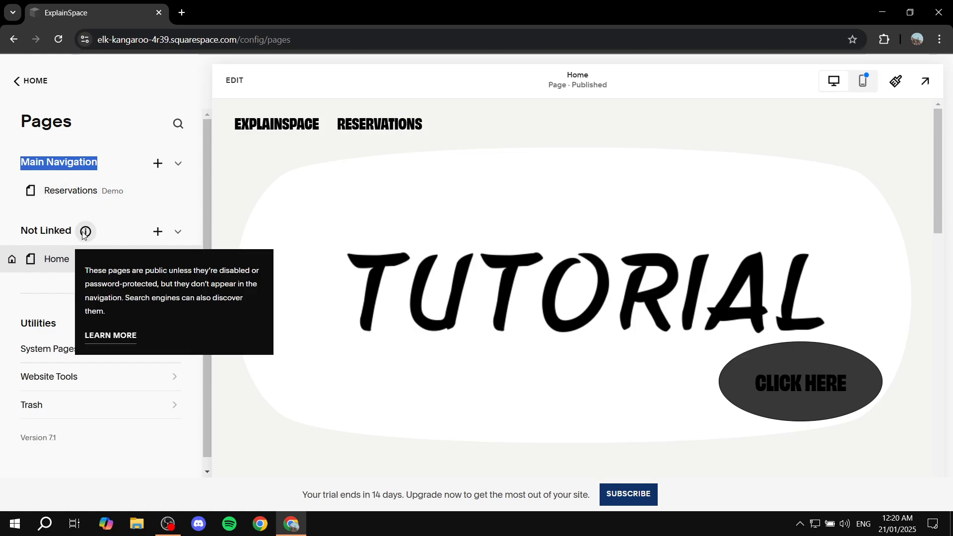
- Add a store page with the Store 1 layout to the Main Navigation and name it Test store
click(158, 164)
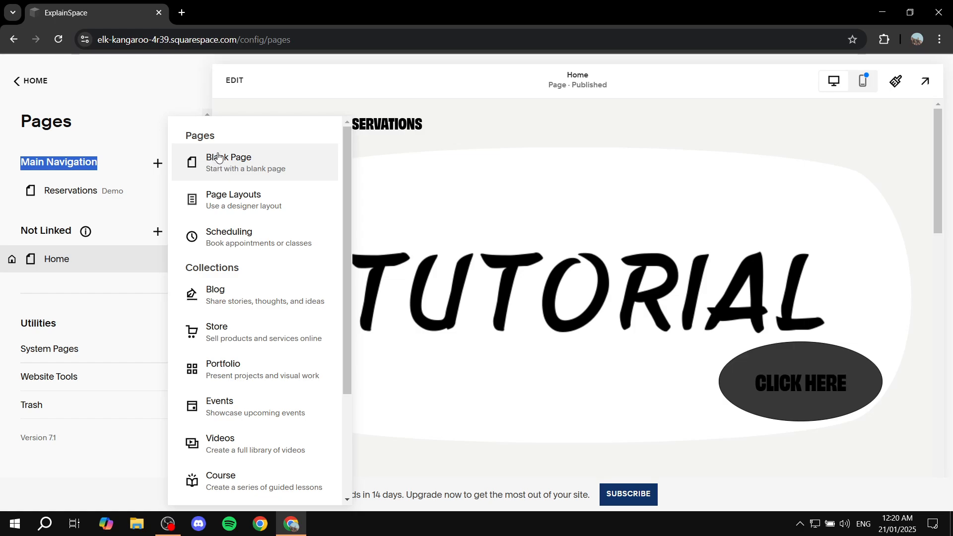
scroll(246, 271, down, 1)
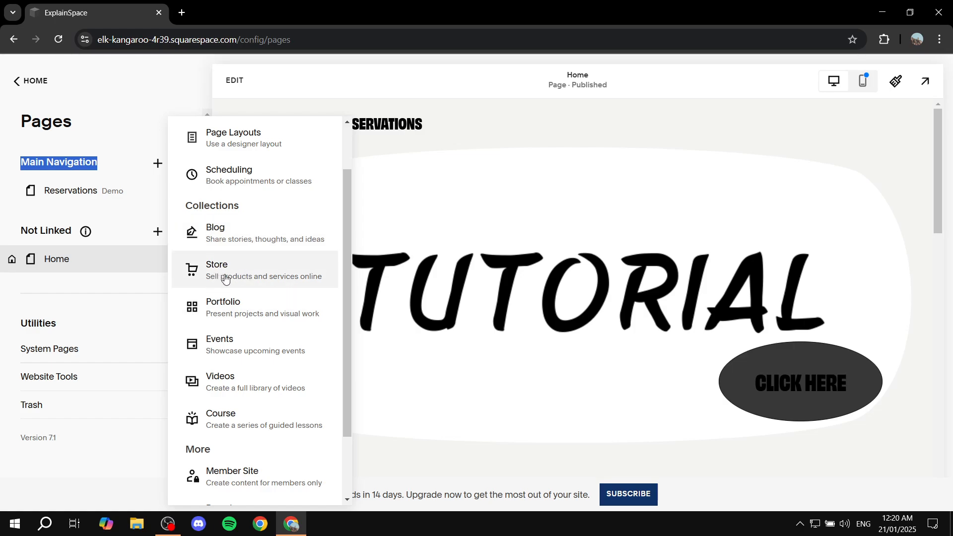
click(208, 278)
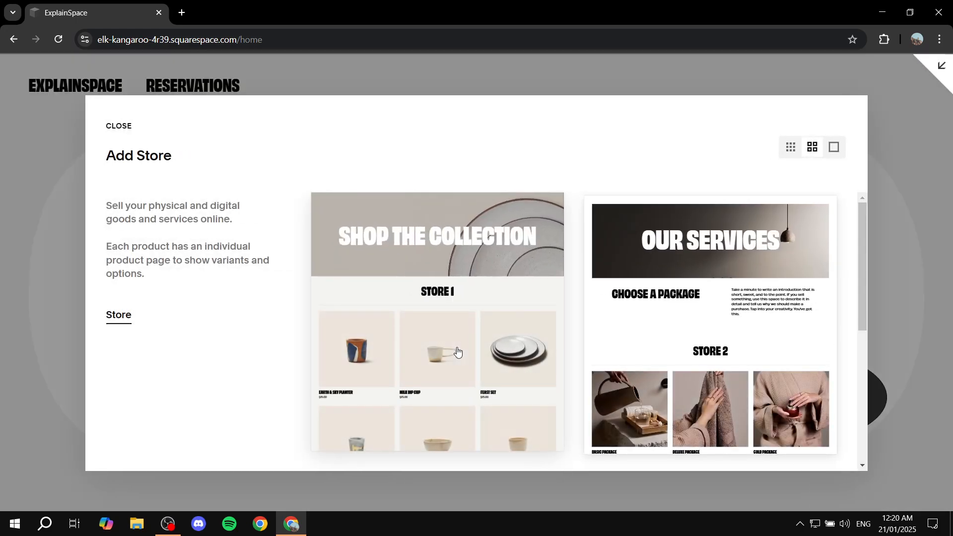
click(437, 284)
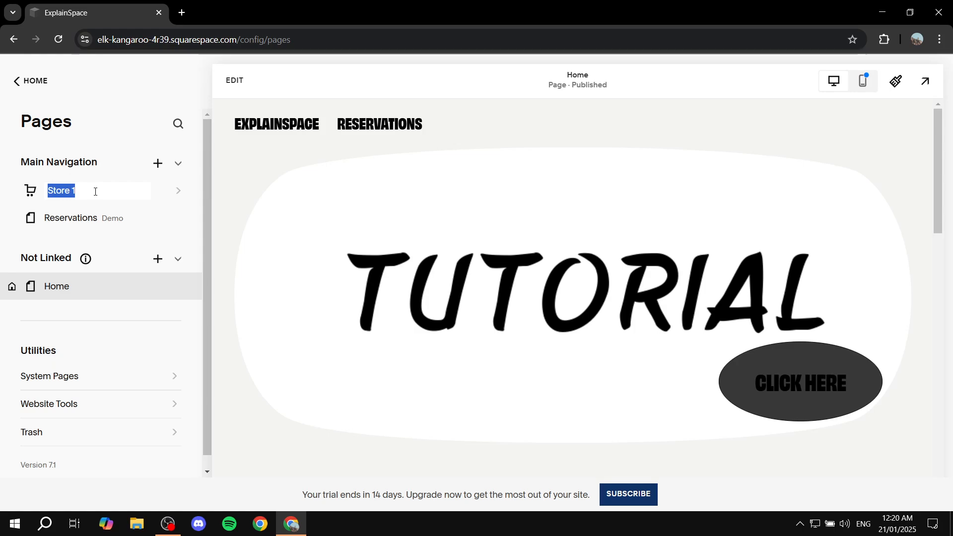
key(BackSpace)
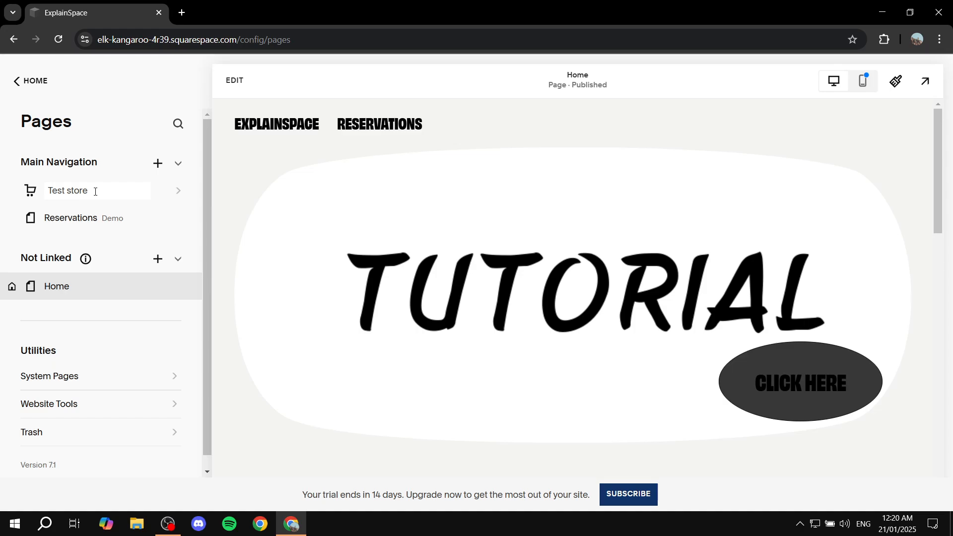
key(Return)
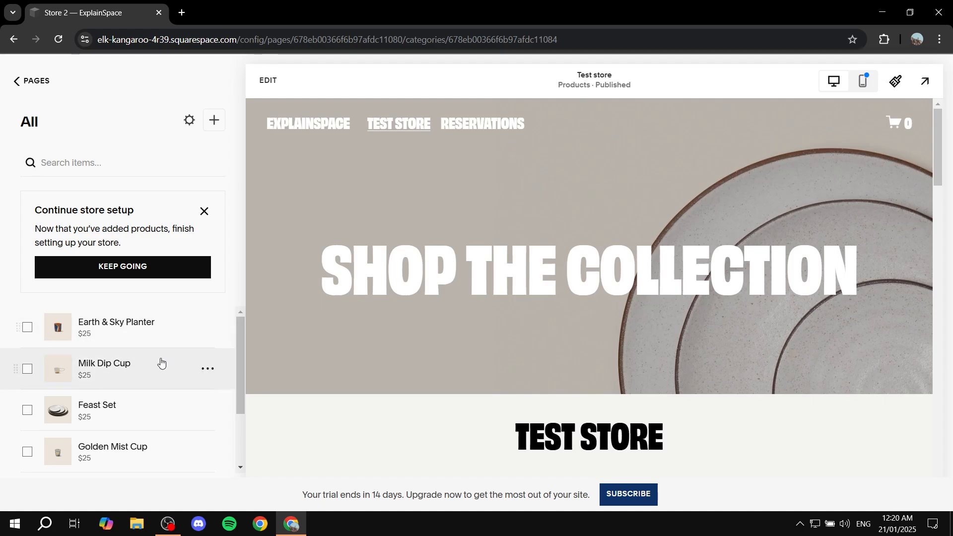
- Dismiss the store setup reminder and check which product types can be added to the store
click(204, 211)
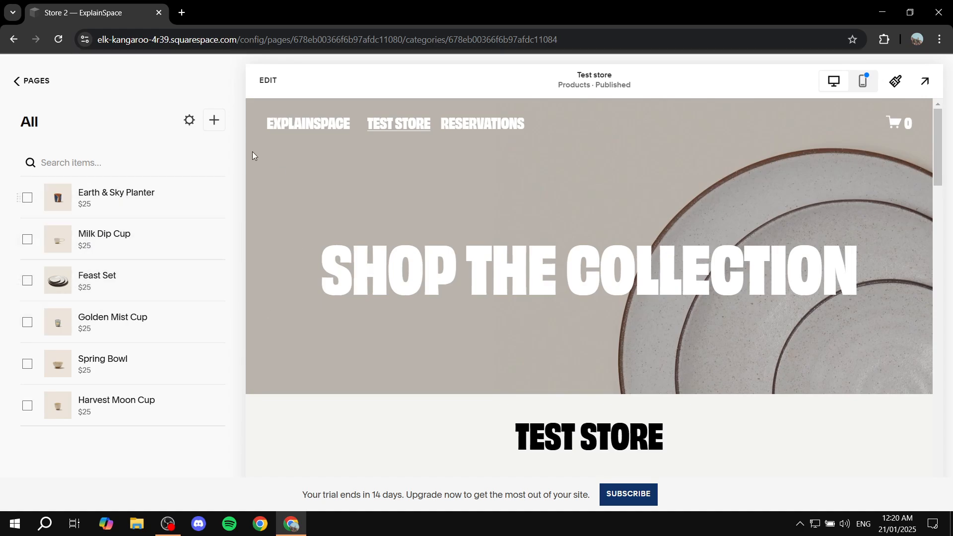
click(214, 120)
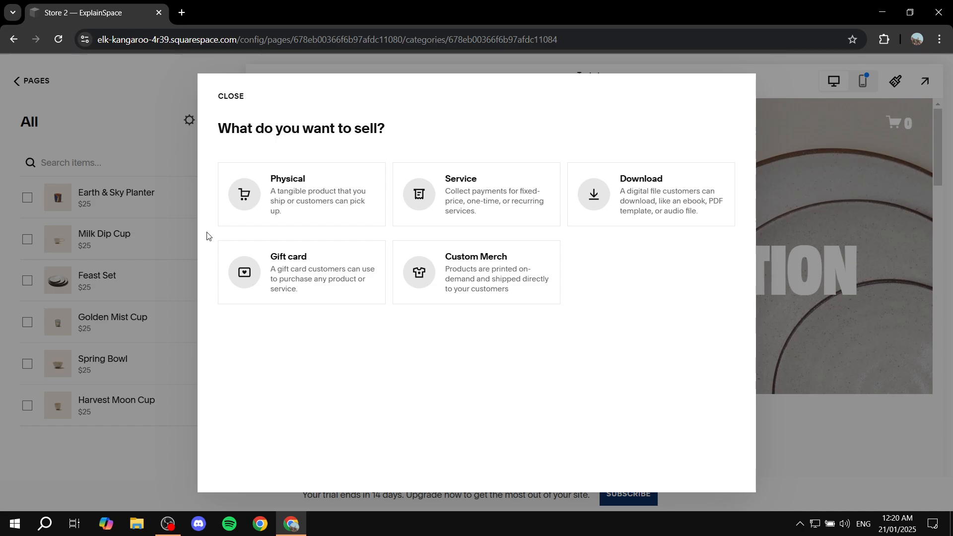
drag(214, 129, 411, 130)
click(413, 130)
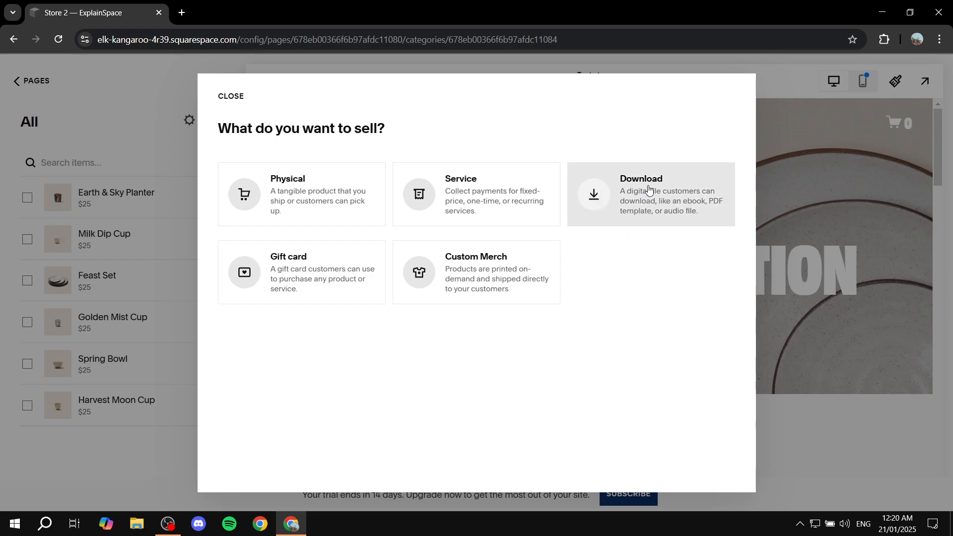
click(839, 290)
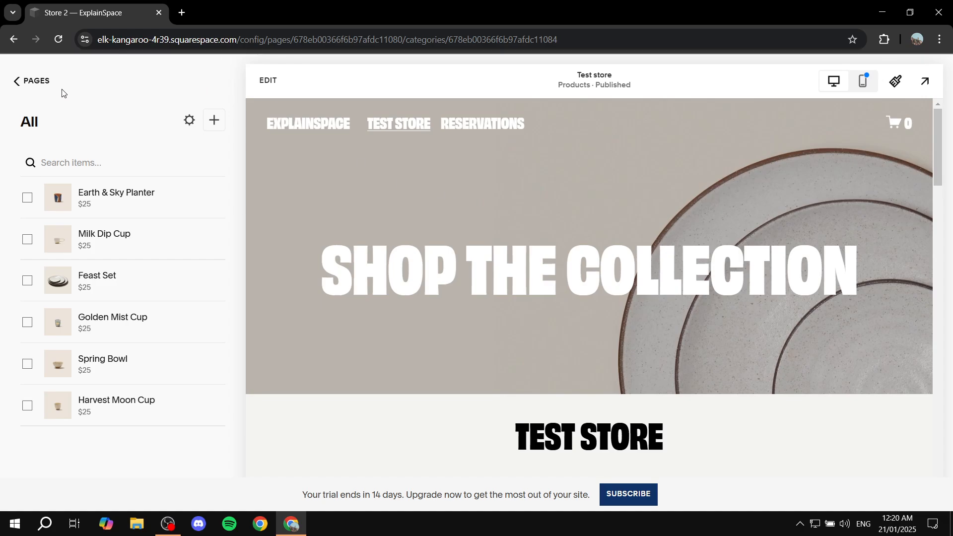
- Open the Test store page in the editor, look through its sections, and exit without changes
click(36, 82)
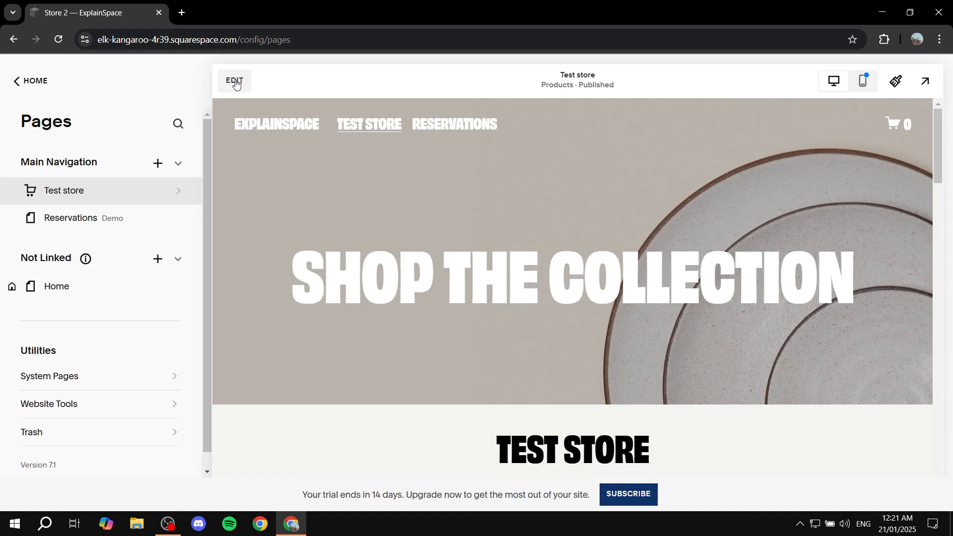
click(236, 85)
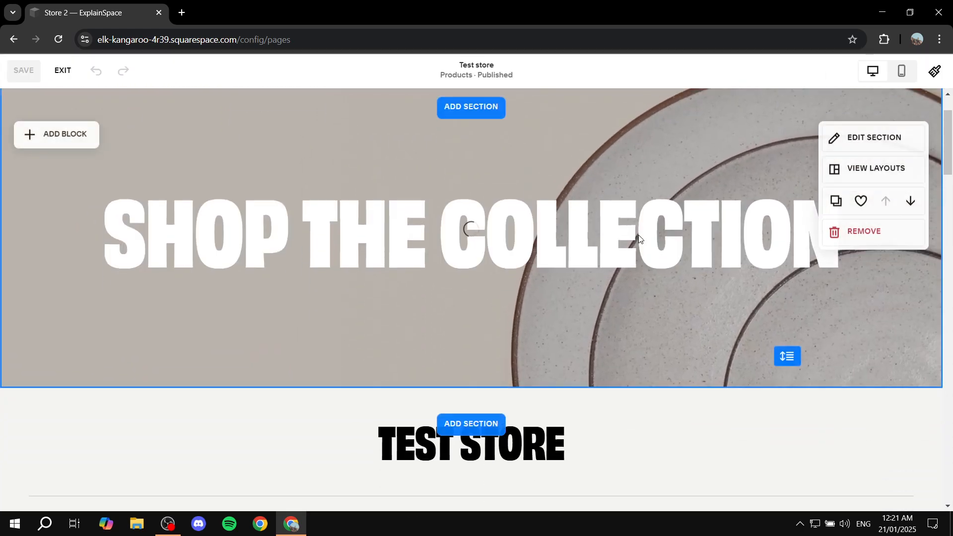
scroll(685, 150, down, 5)
scroll(604, 257, up, 5)
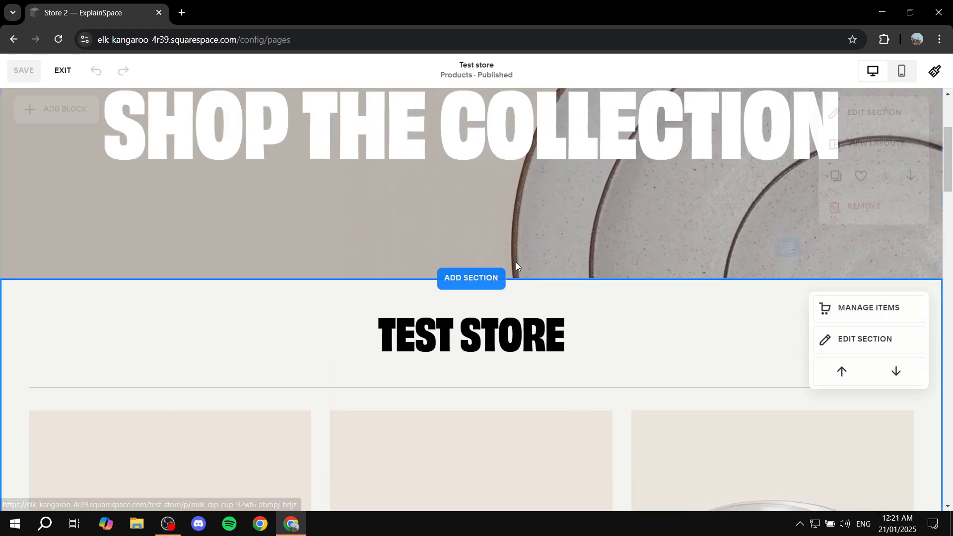
scroll(576, 214, up, 3)
click(64, 70)
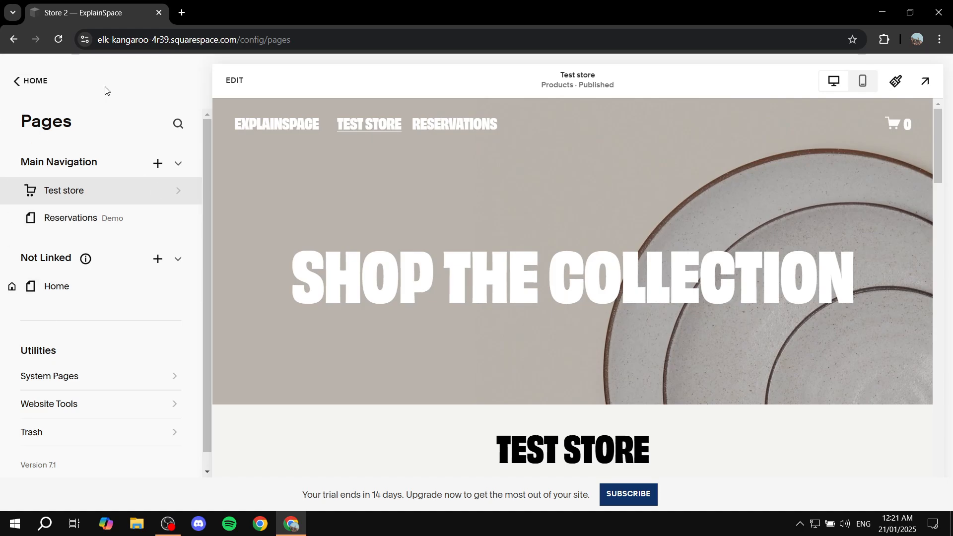
- Check the System Pages list and open the Website Tools for custom code and messaging
scroll(65, 322, down, 1)
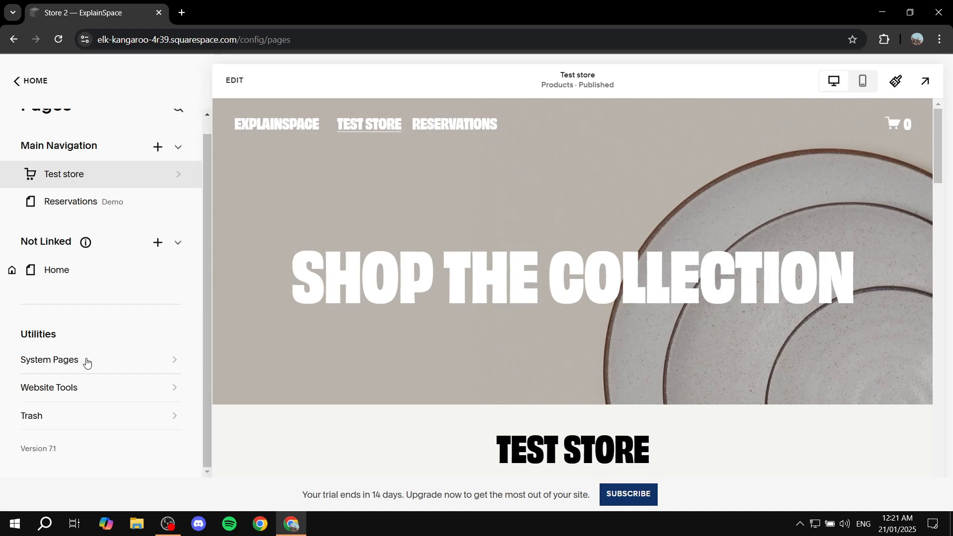
click(84, 362)
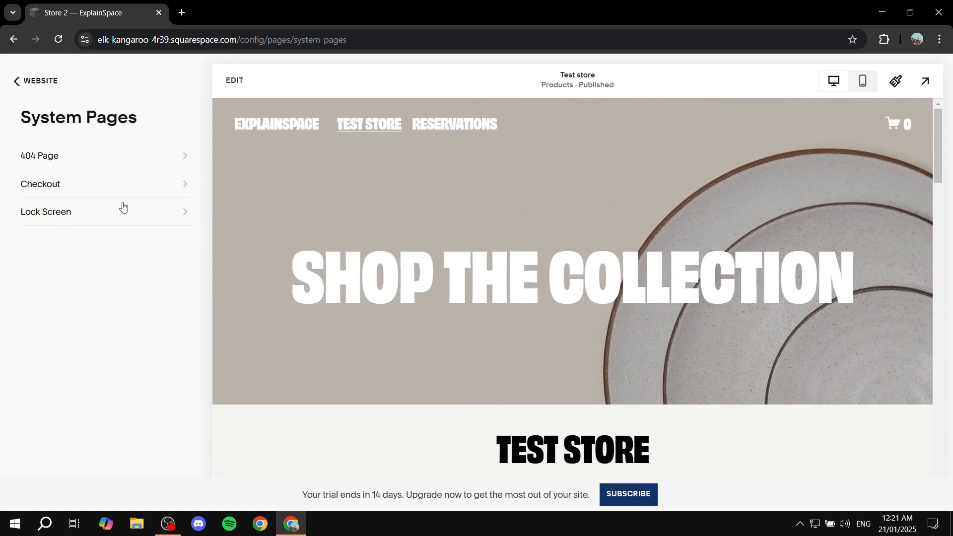
click(18, 81)
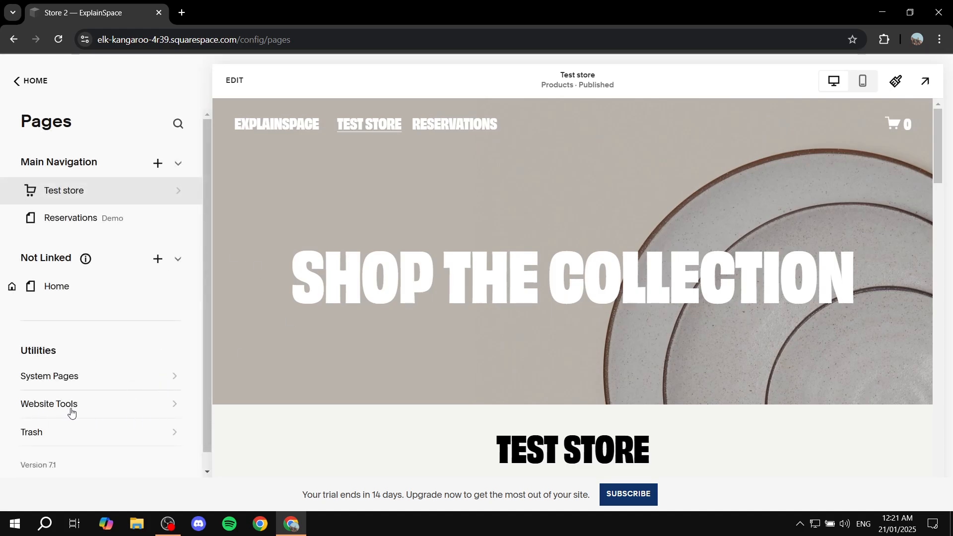
click(72, 404)
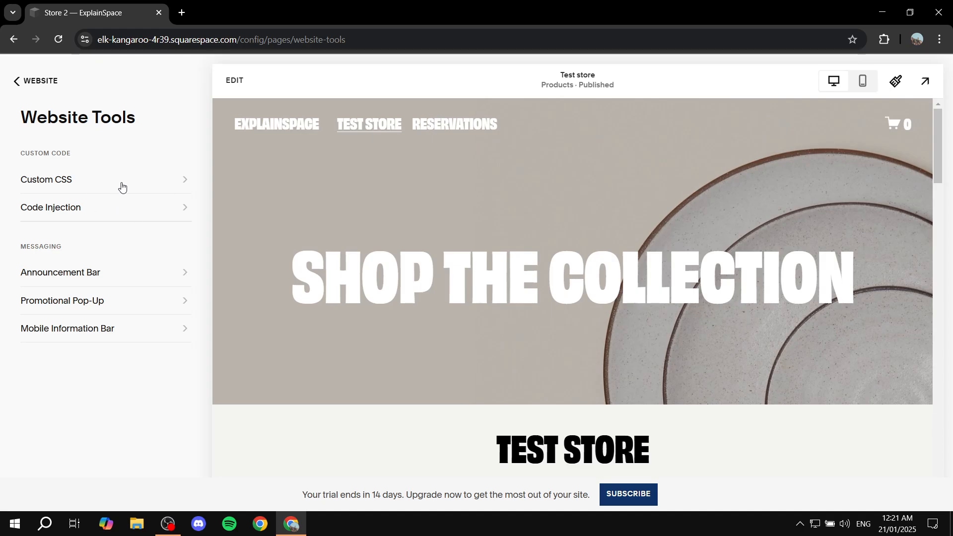
- Leave the Website Tools, view the Scheduling setup overview, and return to the site's home dashboard
click(25, 81)
click(37, 80)
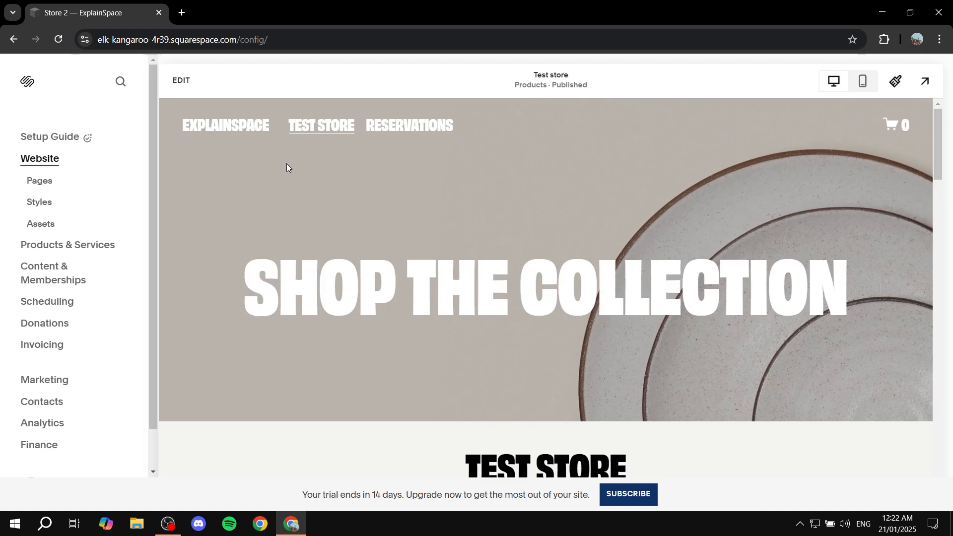
click(58, 306)
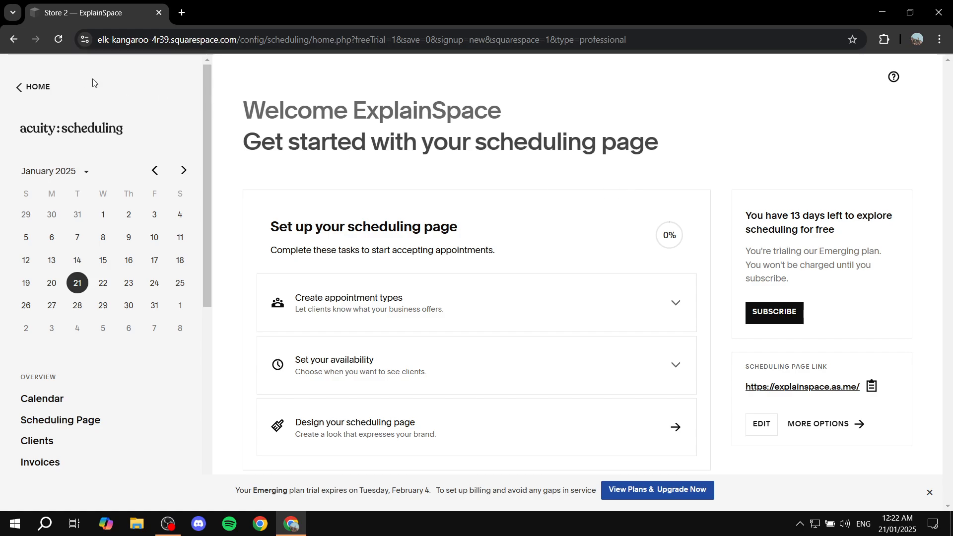
click(44, 87)
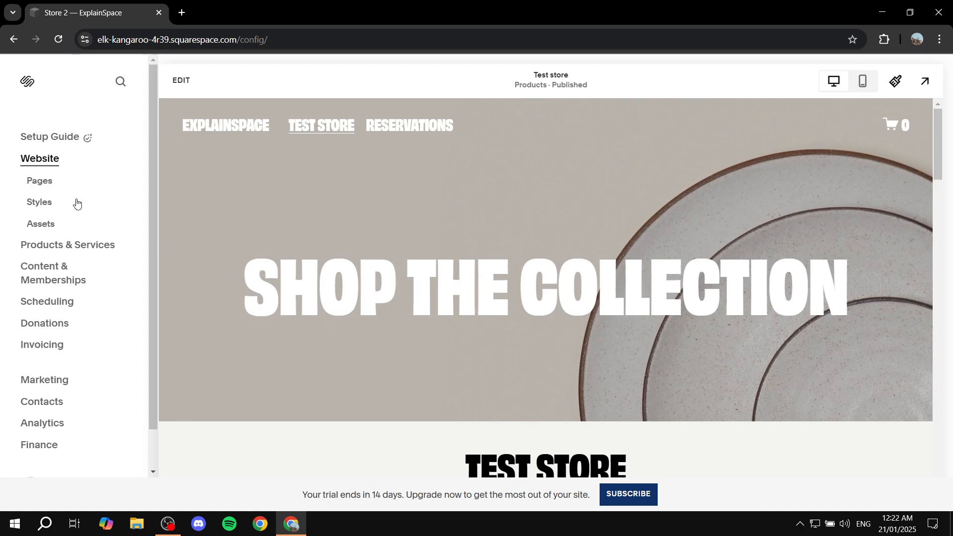
- Look through the Test store page preview, from the banner to the product grid
scroll(353, 199, down, 15)
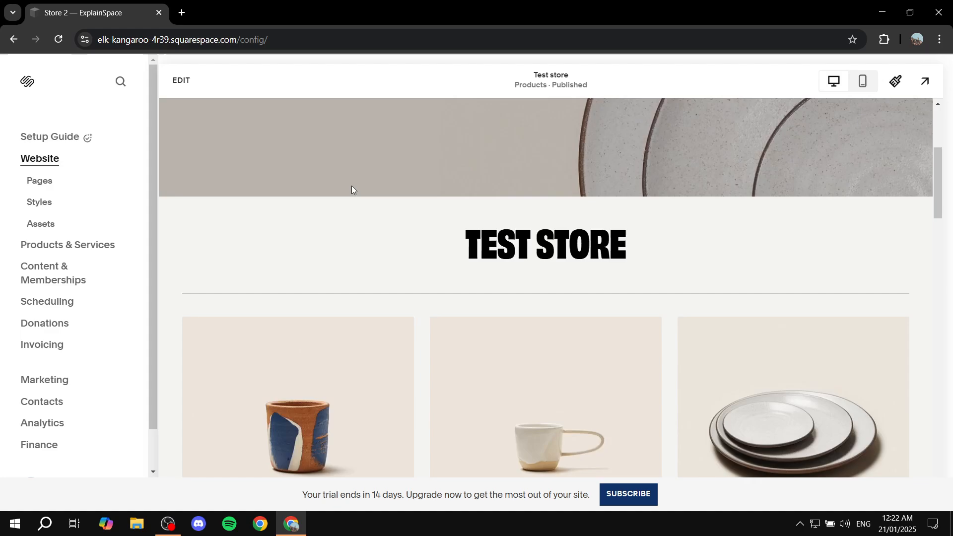
scroll(397, 265, up, 5)
scroll(401, 270, up, 10)
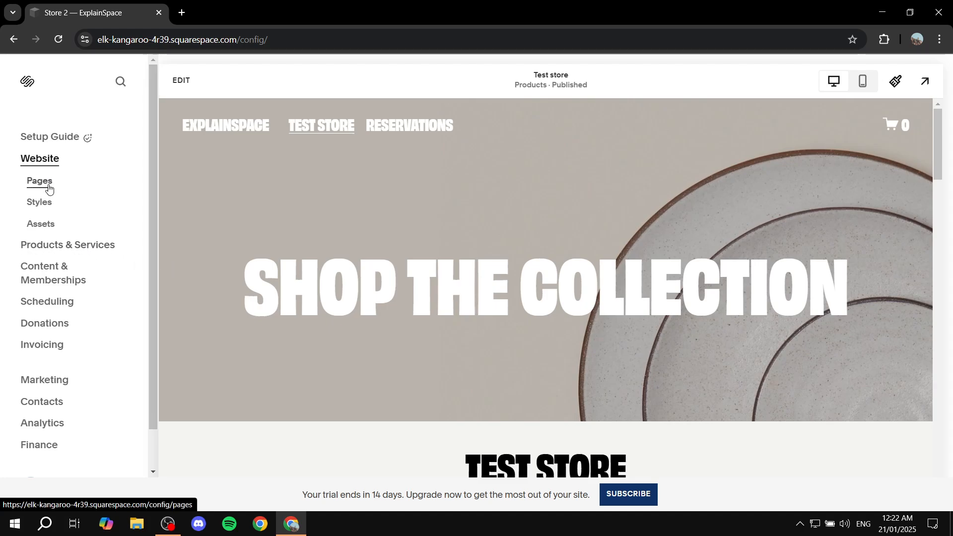
scroll(585, 196, down, 15)
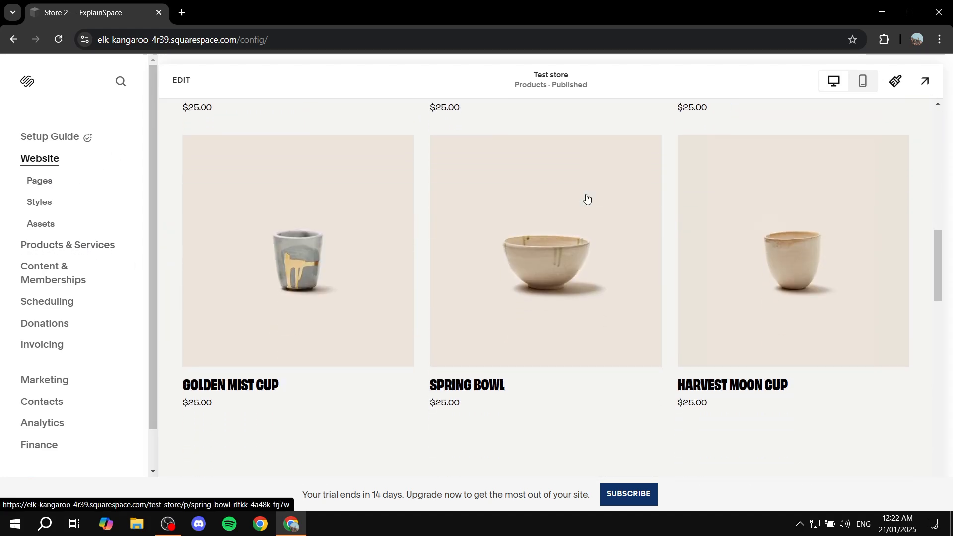
scroll(669, 259, up, 15)
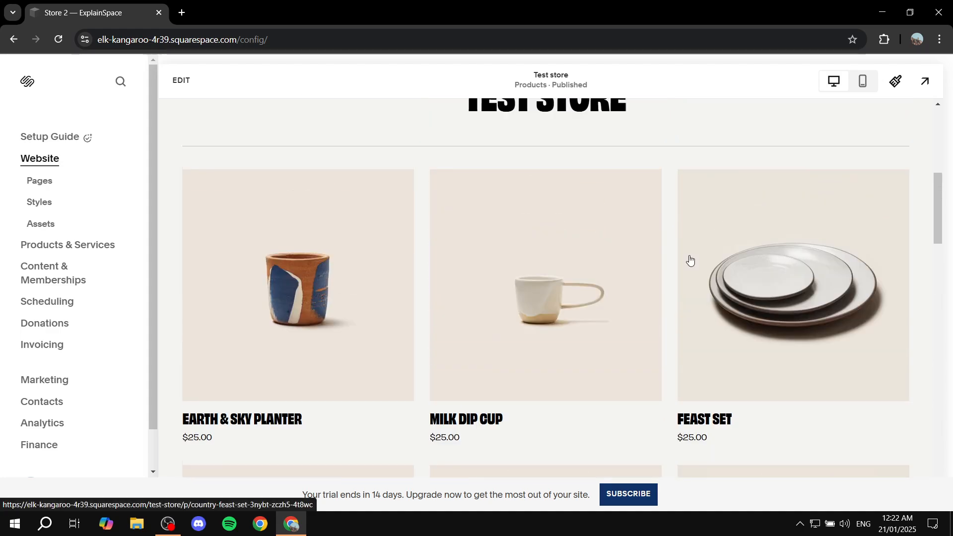